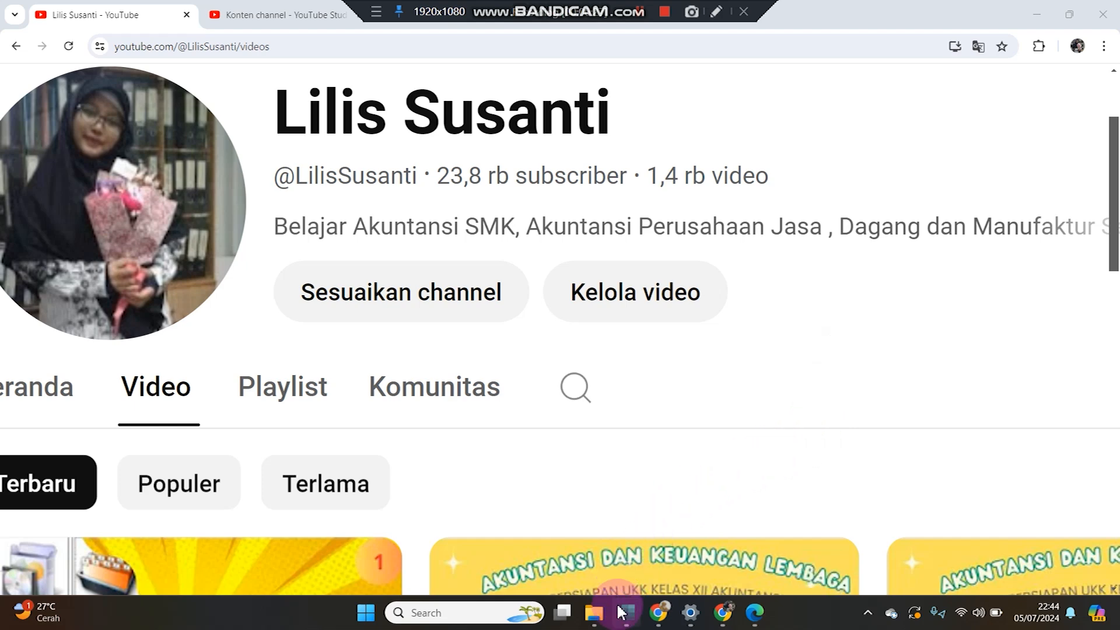
Bring up the case study PDF with the Excel workbook beside it, and read the August 2018 transactions and the required journals
{"action": "left_click", "coordinate": [752, 614]}
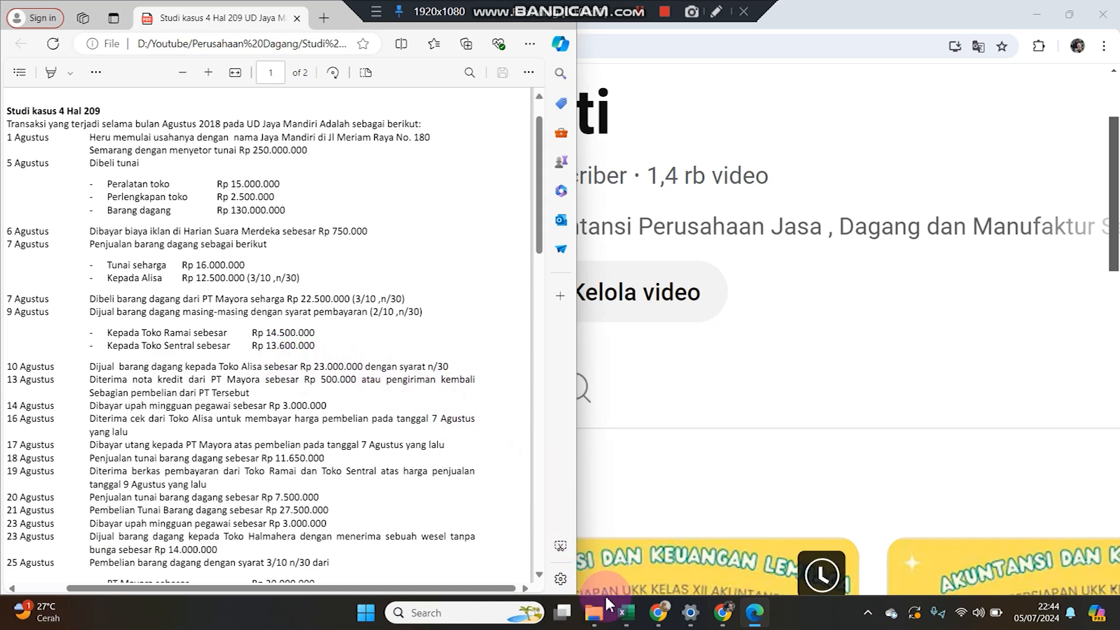
{"action": "left_click", "coordinate": [626, 614]}
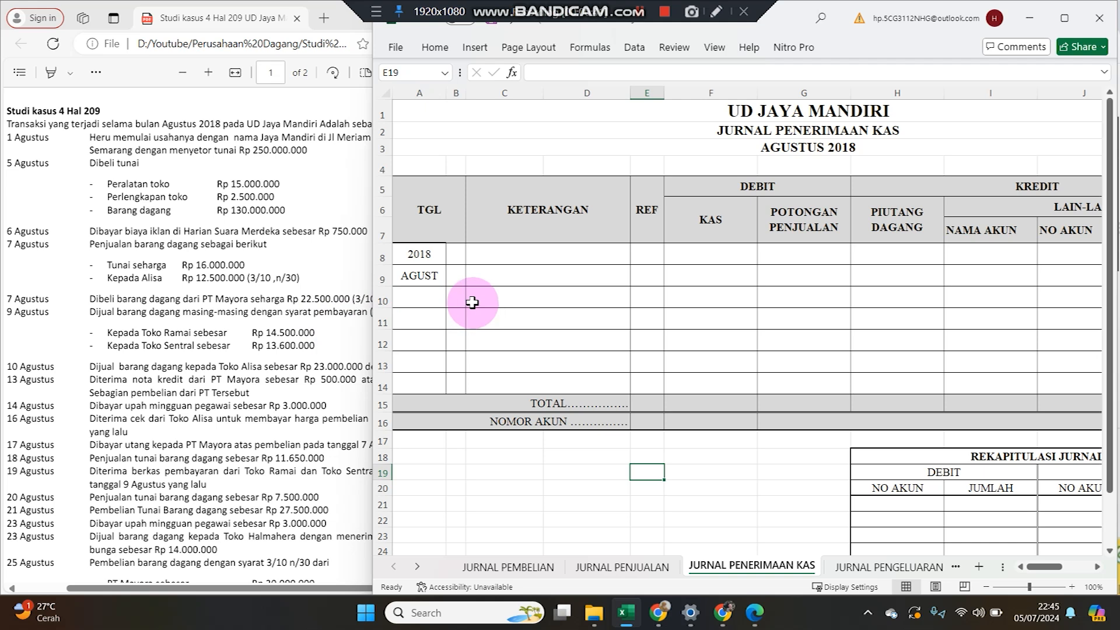
{"action": "left_click", "coordinate": [231, 301]}
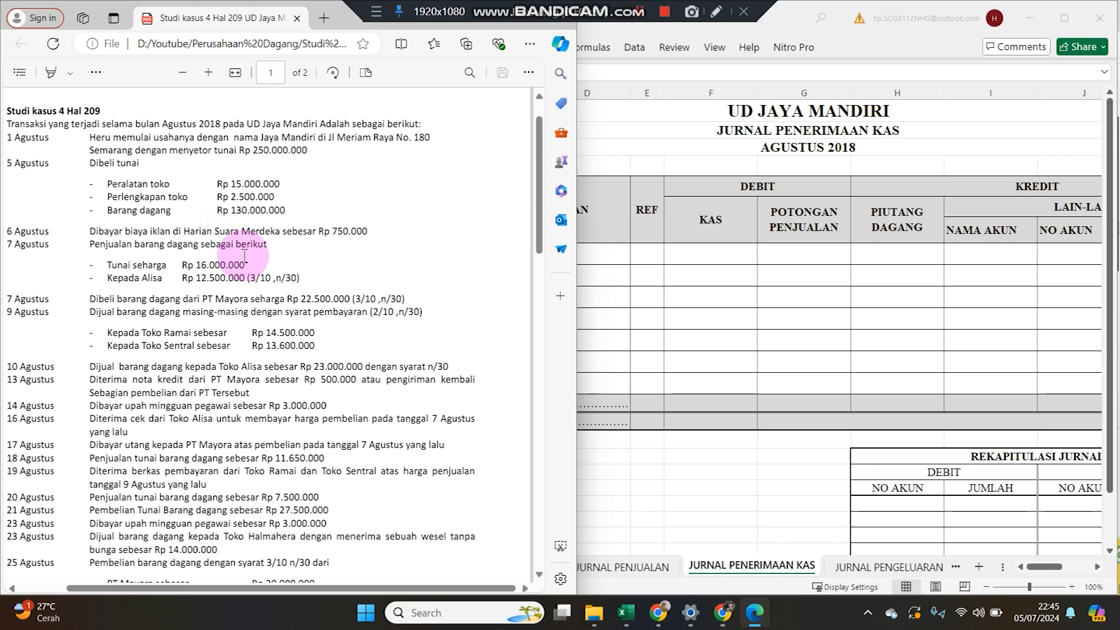
{"action": "scroll", "coordinate": [247, 264], "scroll_direction": "down", "scroll_amount": 9}
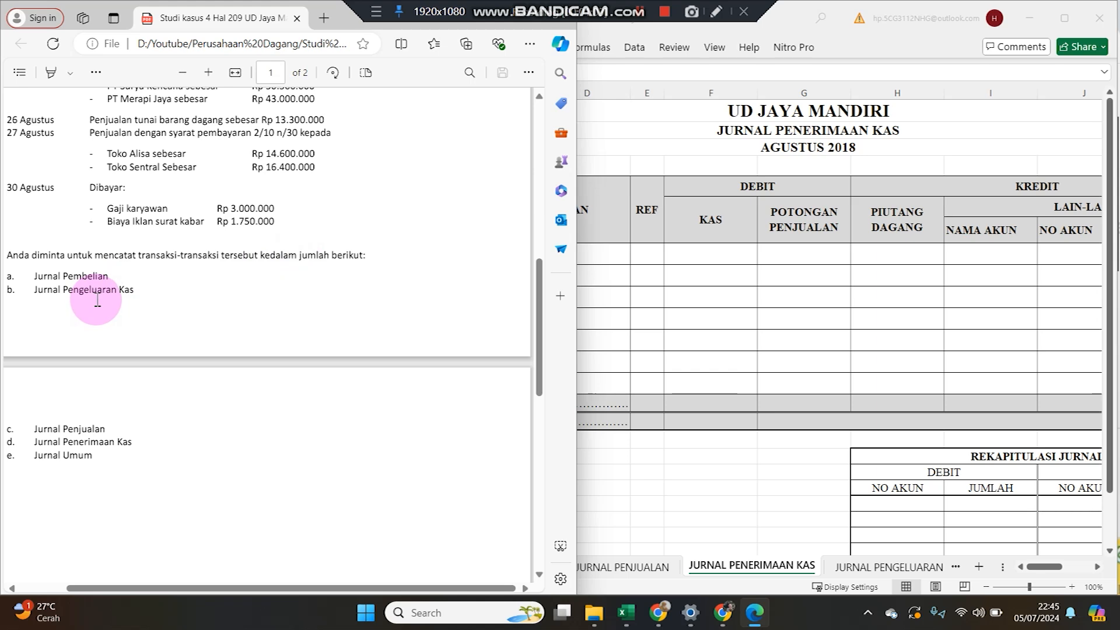
{"action": "scroll", "coordinate": [97, 301], "scroll_direction": "up", "scroll_amount": 10}
{"action": "scroll", "coordinate": [98, 300], "scroll_direction": "down", "scroll_amount": 1}
{"action": "scroll", "coordinate": [97, 300], "scroll_direction": "up", "scroll_amount": 1}
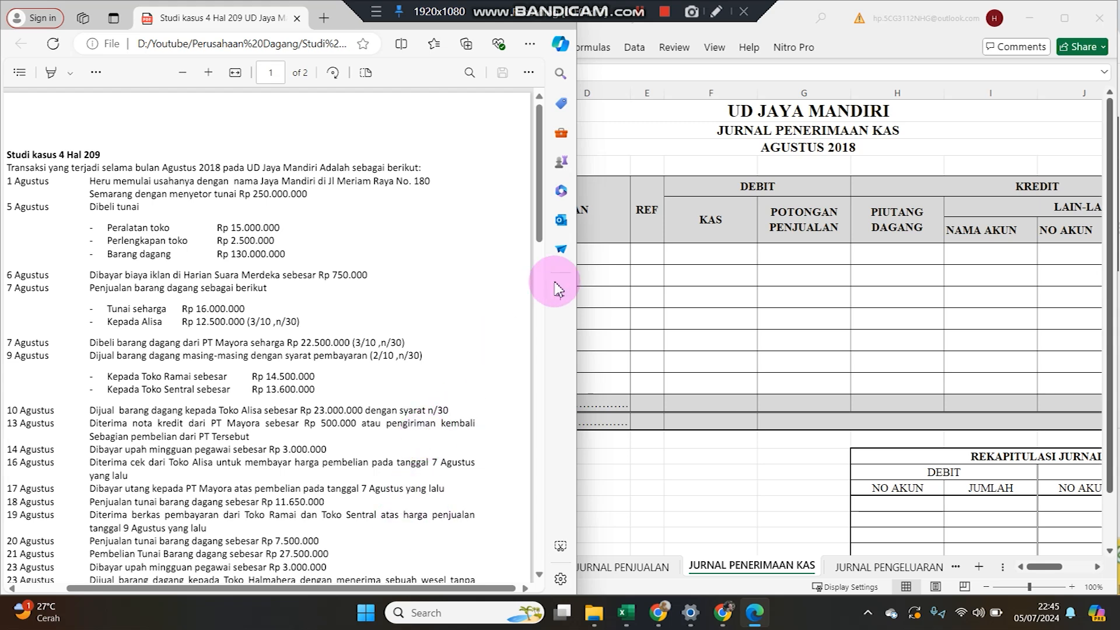
Look through the workbook's journal sheets, from Jurnal Pembelian through Jurnal Penjualan, Penerimaan Kas and Pengeluaran Kas to Jurnal Umum
{"action": "left_click", "coordinate": [665, 263]}
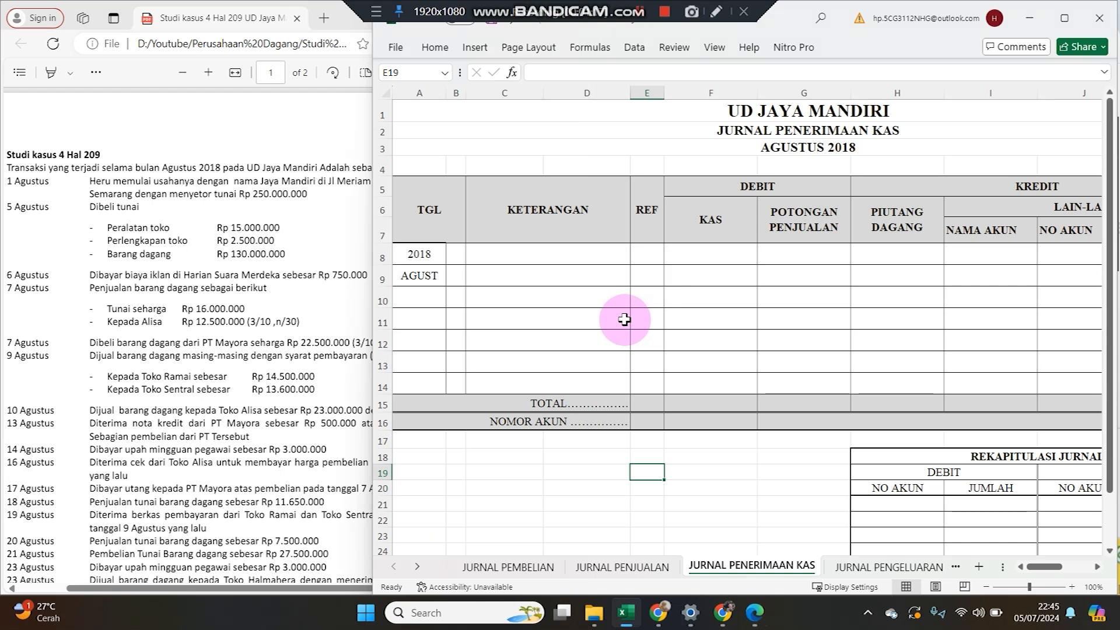
{"action": "left_click", "coordinate": [534, 569]}
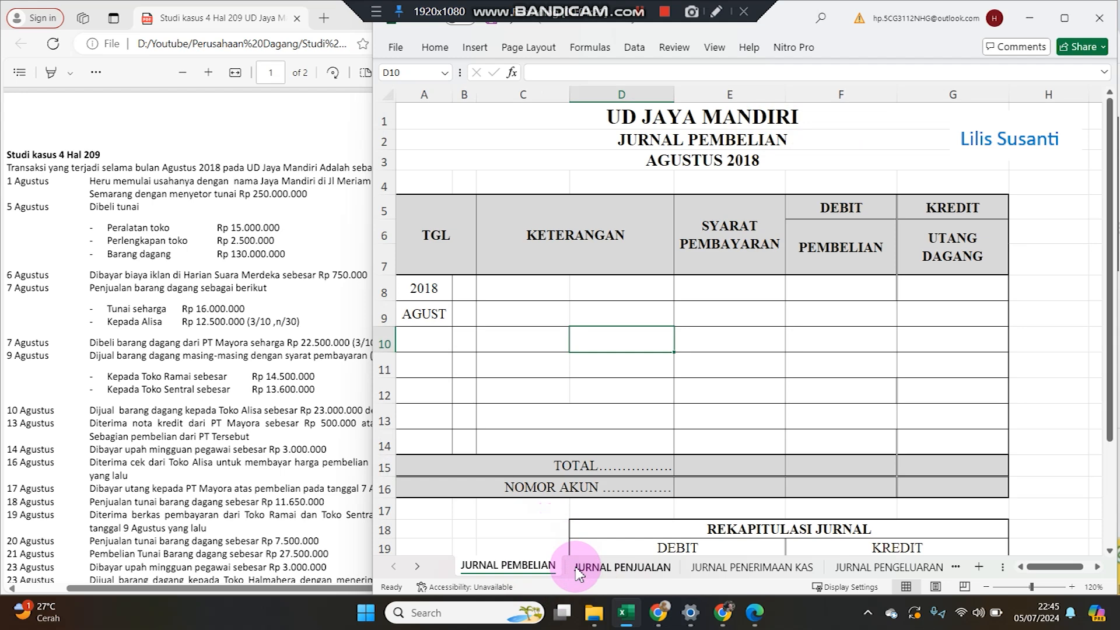
{"action": "left_click", "coordinate": [622, 567]}
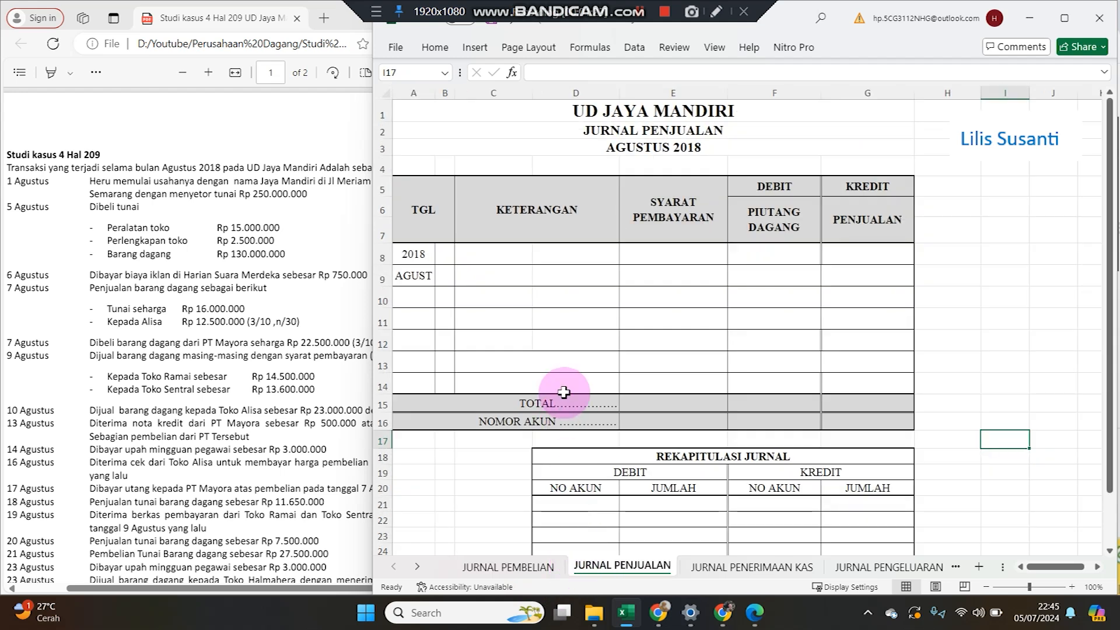
{"action": "left_click", "coordinate": [704, 574]}
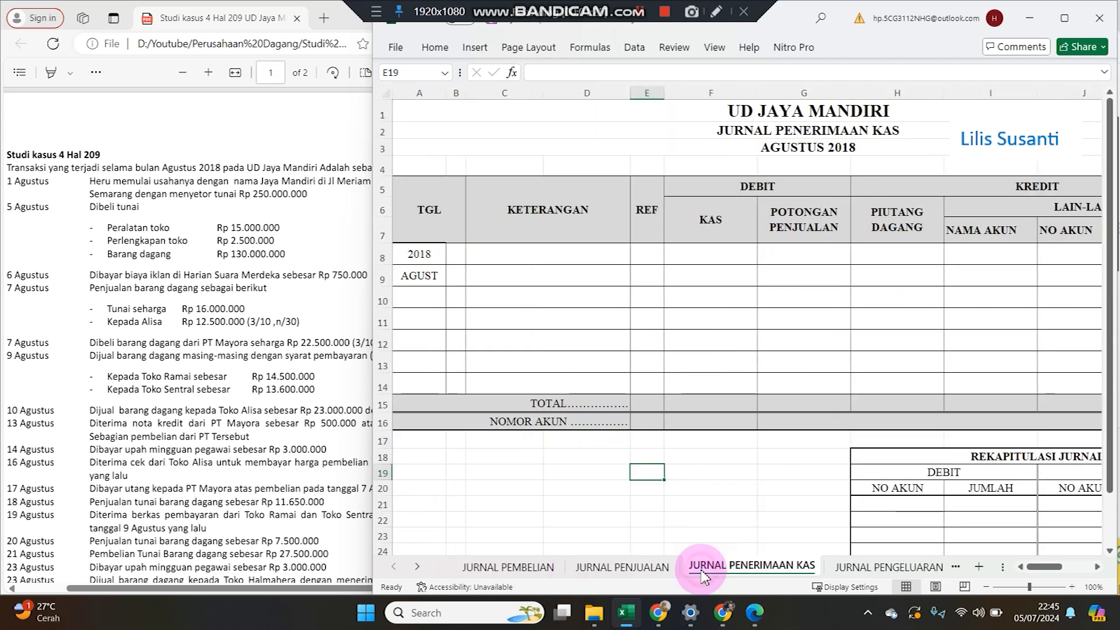
{"action": "left_click", "coordinate": [846, 573]}
{"action": "left_click", "coordinate": [884, 568]}
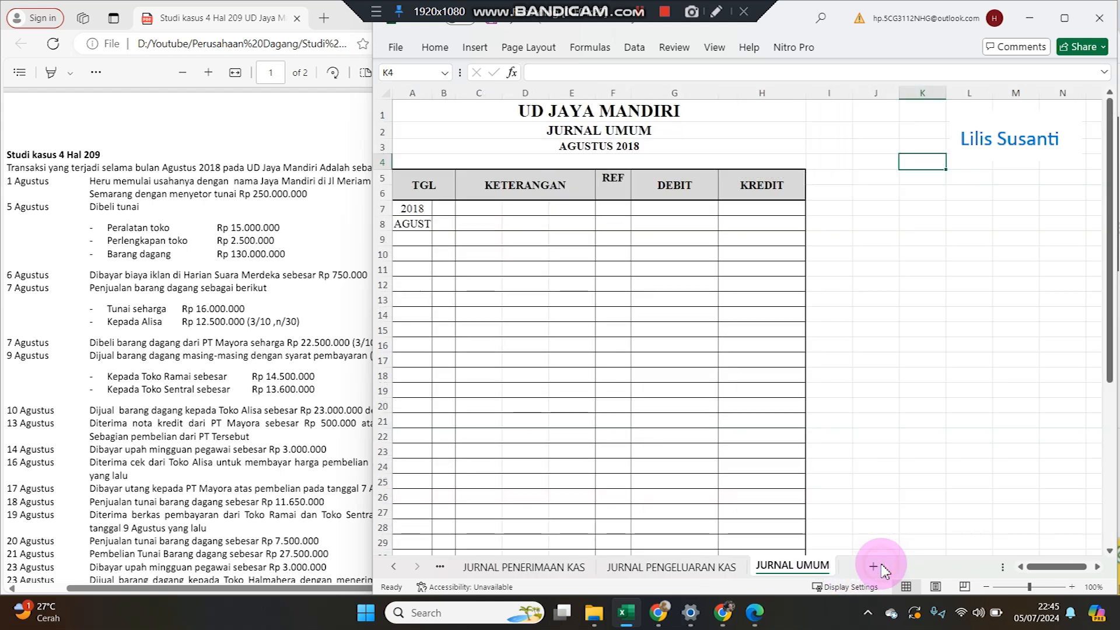
{"action": "left_click", "coordinate": [608, 378]}
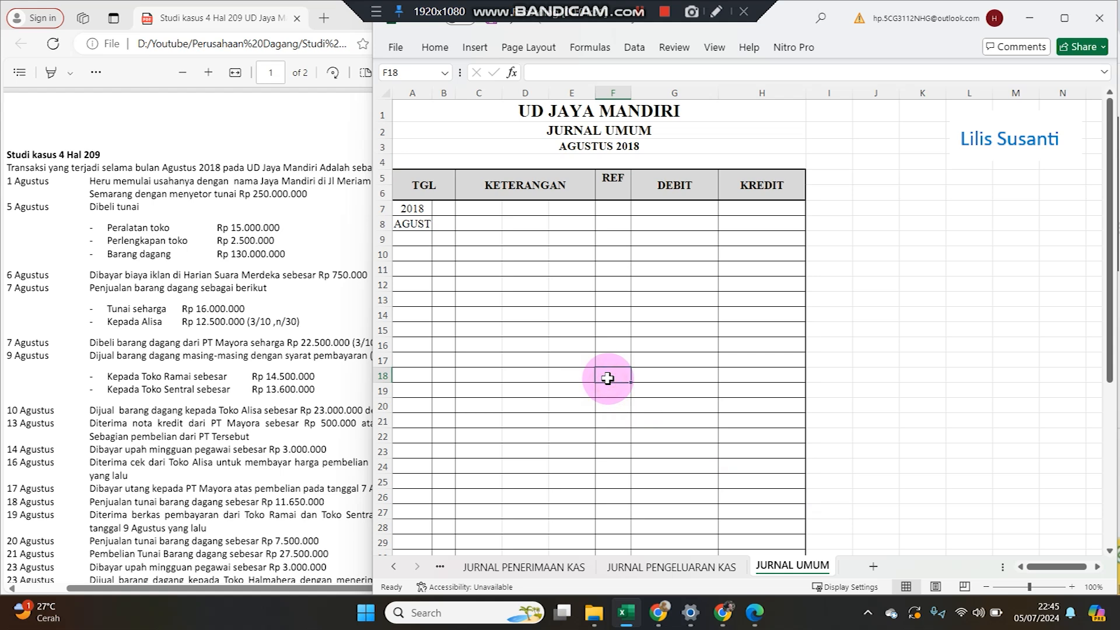
Return the sheet list to its first sheet and widen the sheet-name strip so more journal names fit
{"action": "left_click", "coordinate": [394, 568]}
{"action": "left_click", "coordinate": [394, 568]}
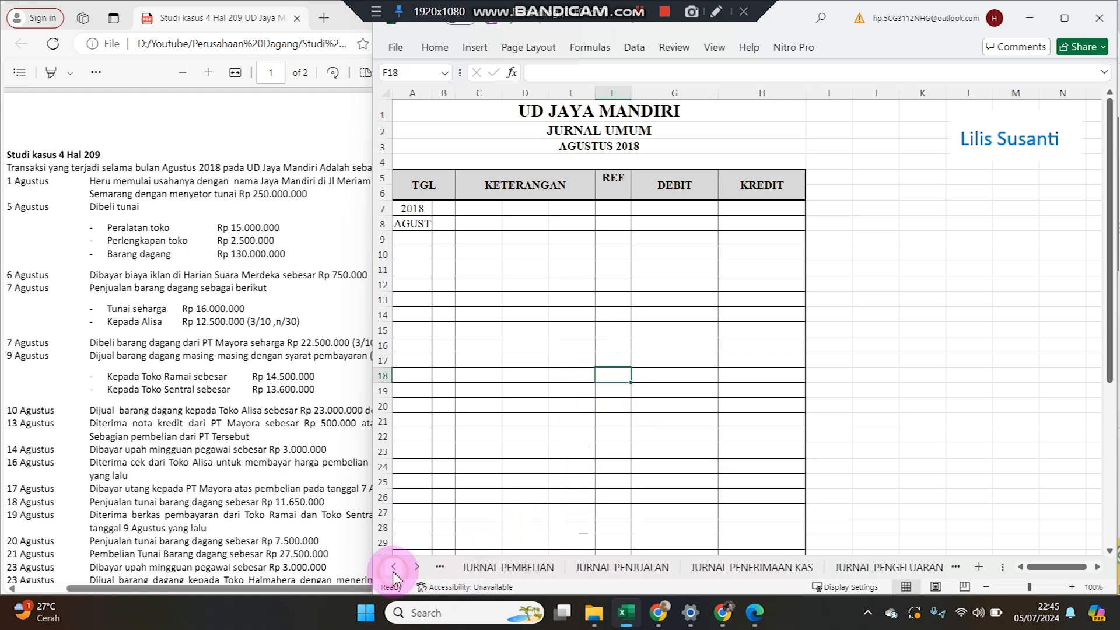
{"action": "left_click_drag", "start_coordinate": [1004, 563], "coordinate": [1080, 555]}
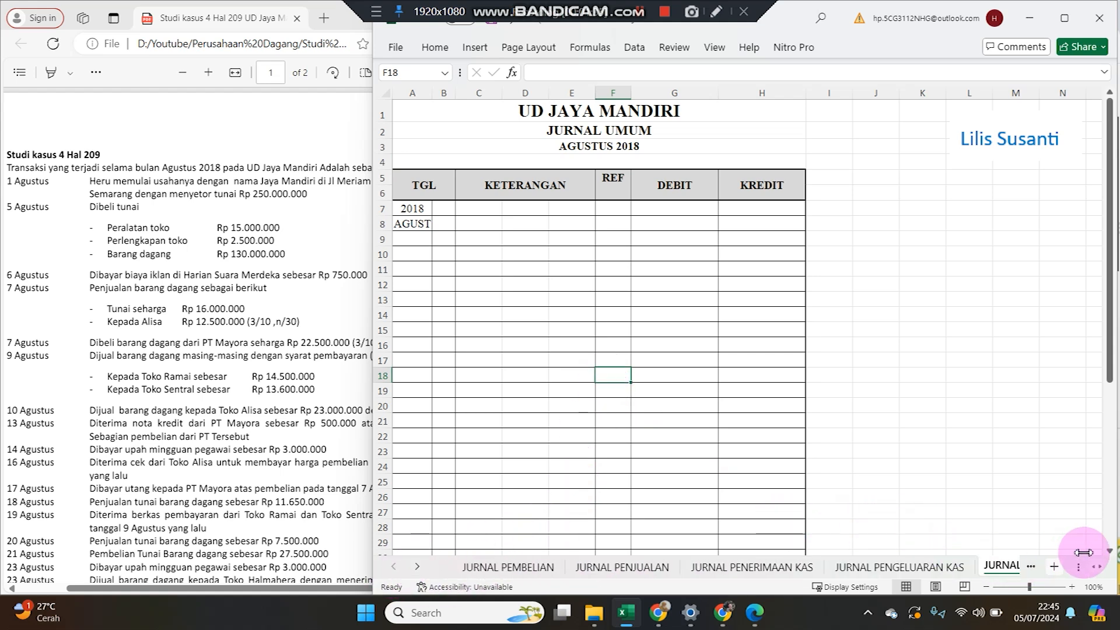
Read the 1 Agustus transaction about the owner's cash deposit in the case study PDF
{"action": "left_click", "coordinate": [216, 299]}
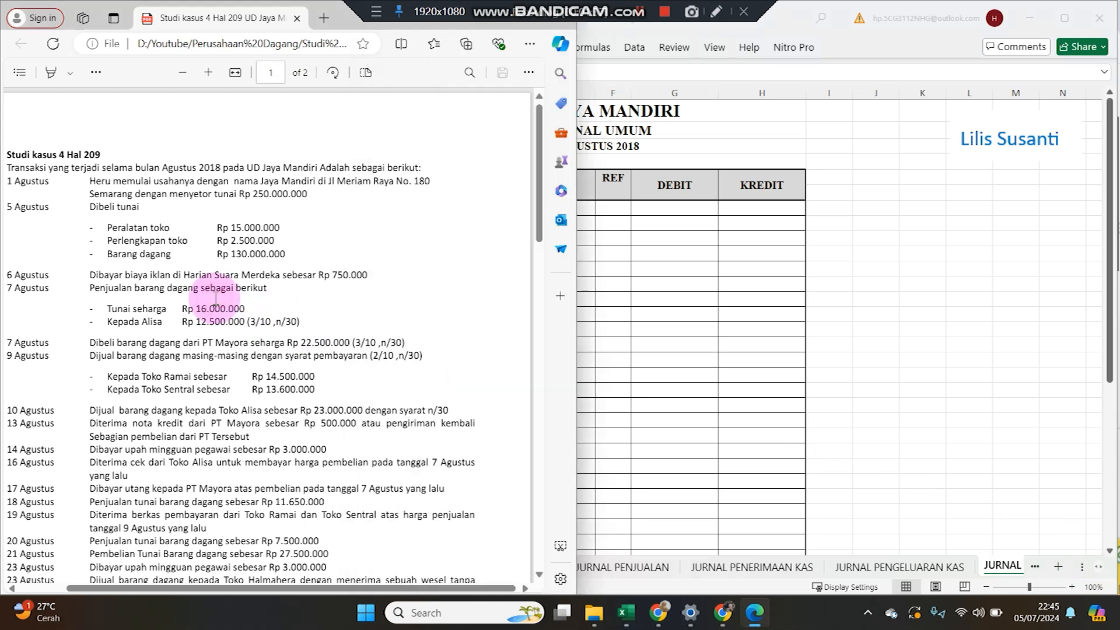
{"action": "scroll", "coordinate": [213, 289], "scroll_direction": "down", "scroll_amount": 2}
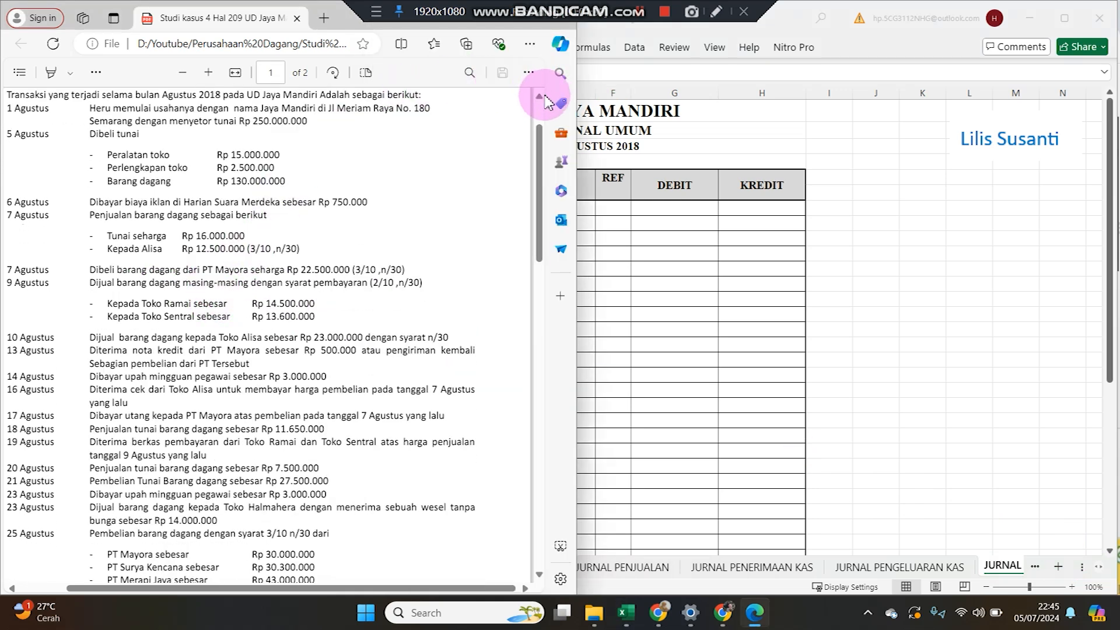
{"action": "scroll", "coordinate": [542, 93], "scroll_direction": "up", "scroll_amount": 1}
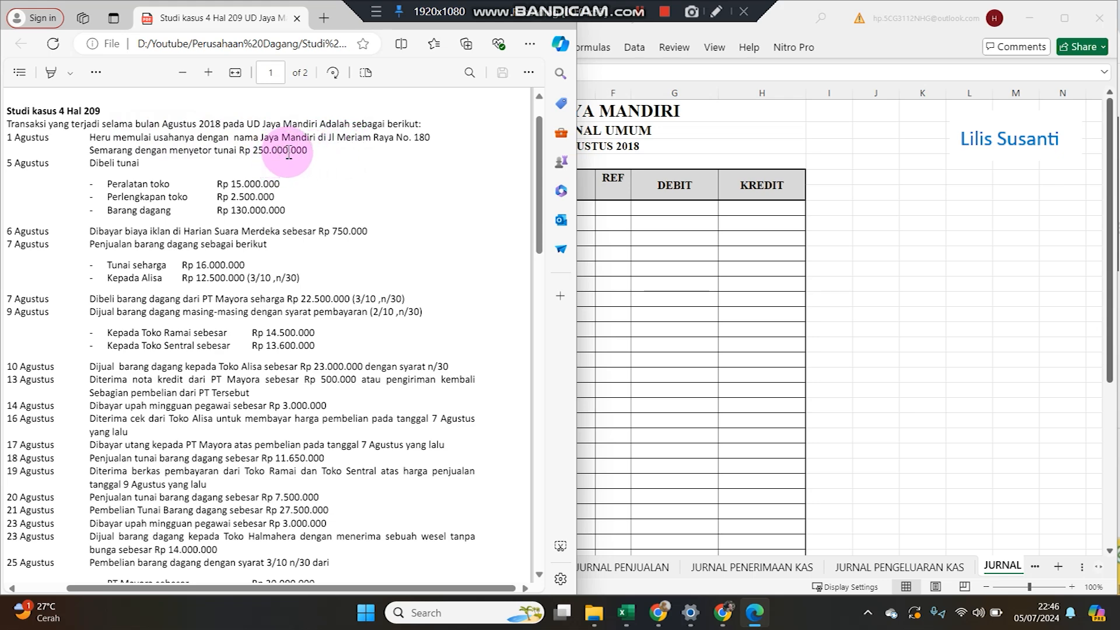
Switch to the Jurnal Penerimaan Kas sheet in Excel and narrow column D of its Keterangan area
{"action": "left_click", "coordinate": [852, 283]}
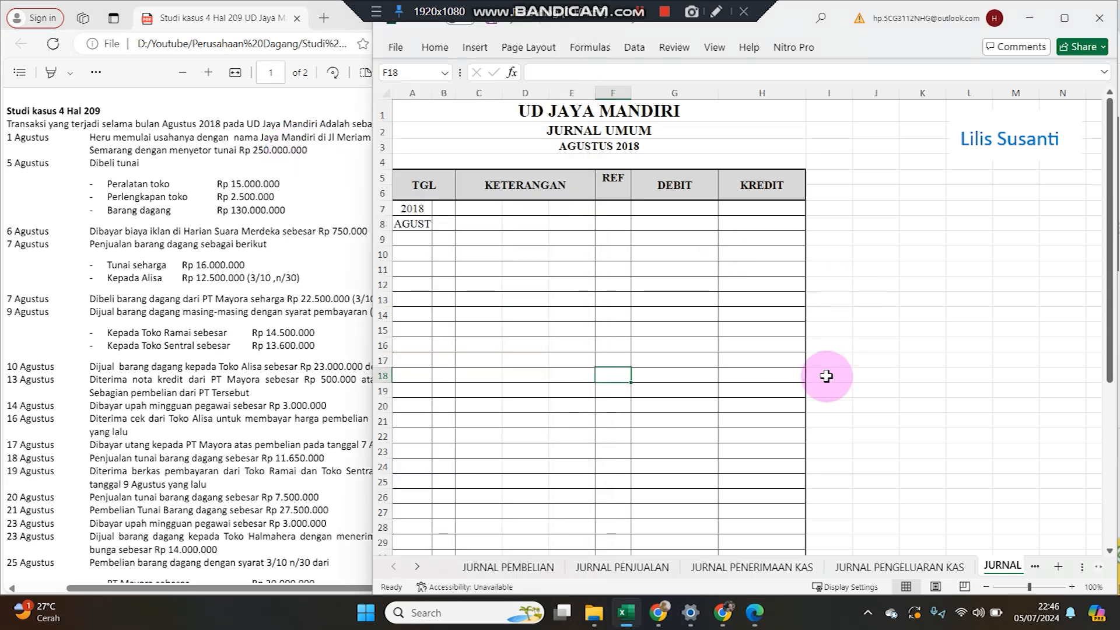
{"action": "left_click", "coordinate": [758, 567]}
{"action": "left_click_drag", "start_coordinate": [629, 94], "coordinate": [588, 93]}
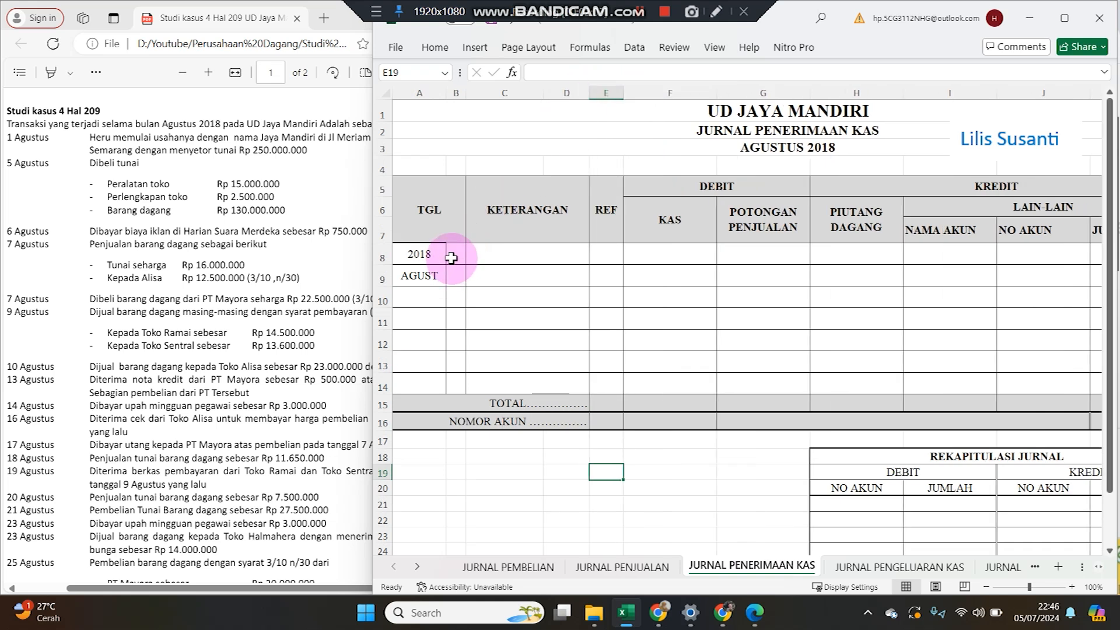
Record the first cash receipt in row 8 with date 1, description Modal Awal and a Kas debit of 250000000
{"action": "left_click", "coordinate": [452, 257]}
{"action": "type", "text": "1"}
{"action": "key", "text": "Tab"}
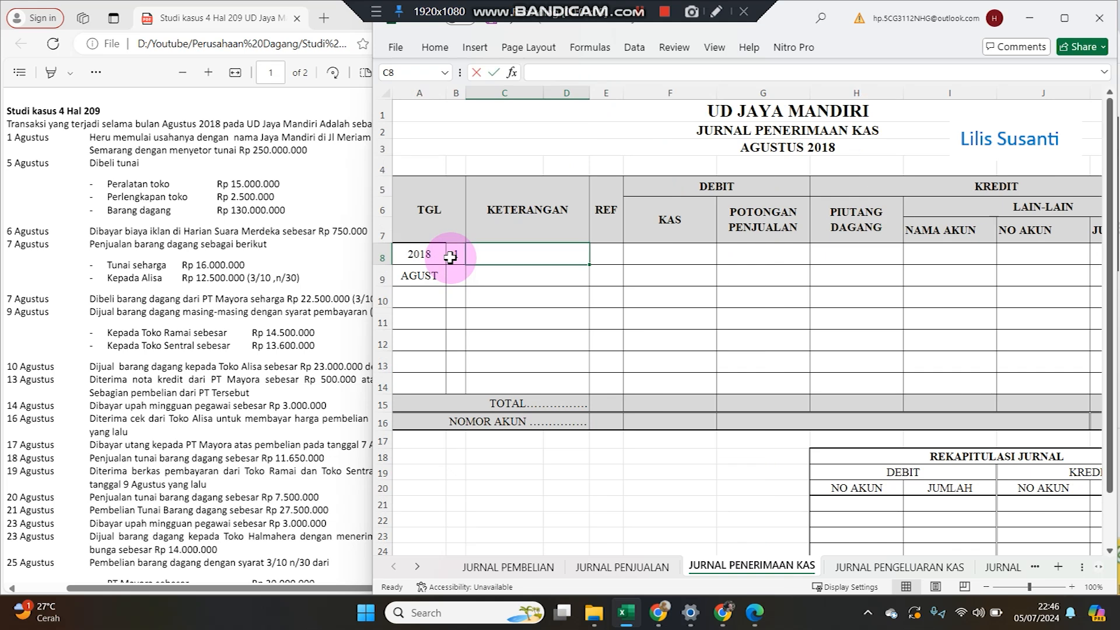
{"action": "type", "text": "Modal Awa"}
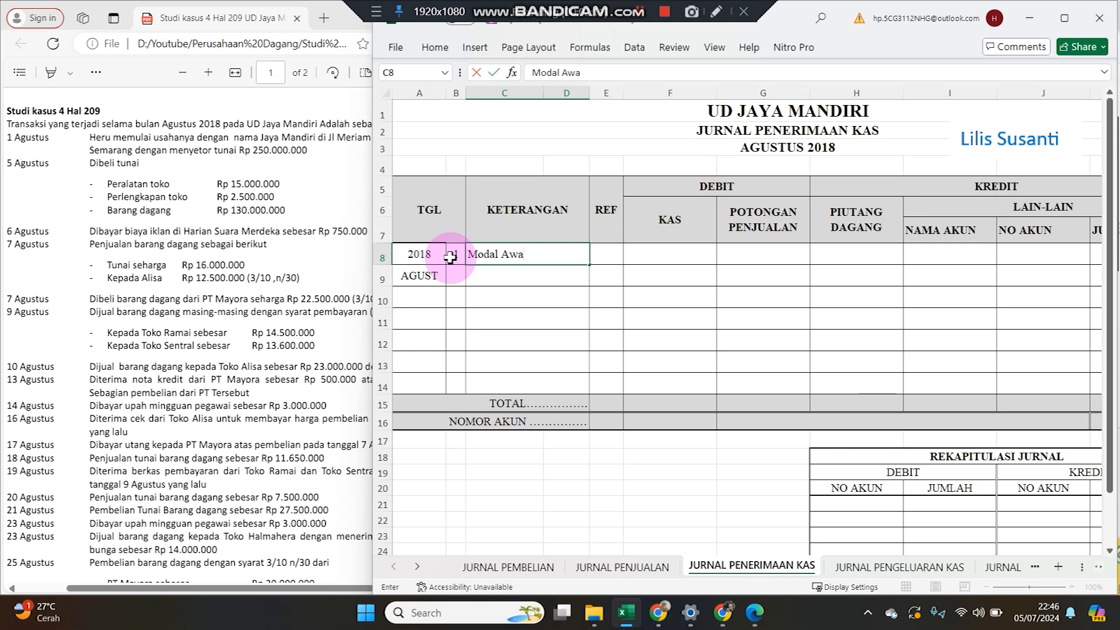
{"action": "type", "text": "l"}
{"action": "key", "text": "Tab"}
{"action": "key", "text": "Tab"}
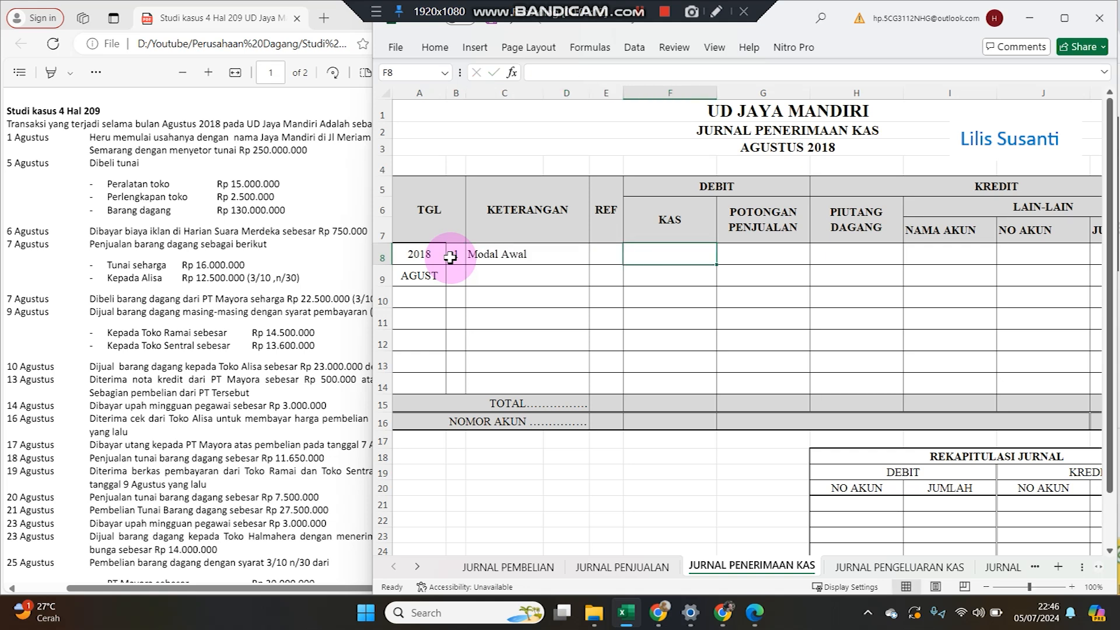
{"action": "type", "text": "250000000"}
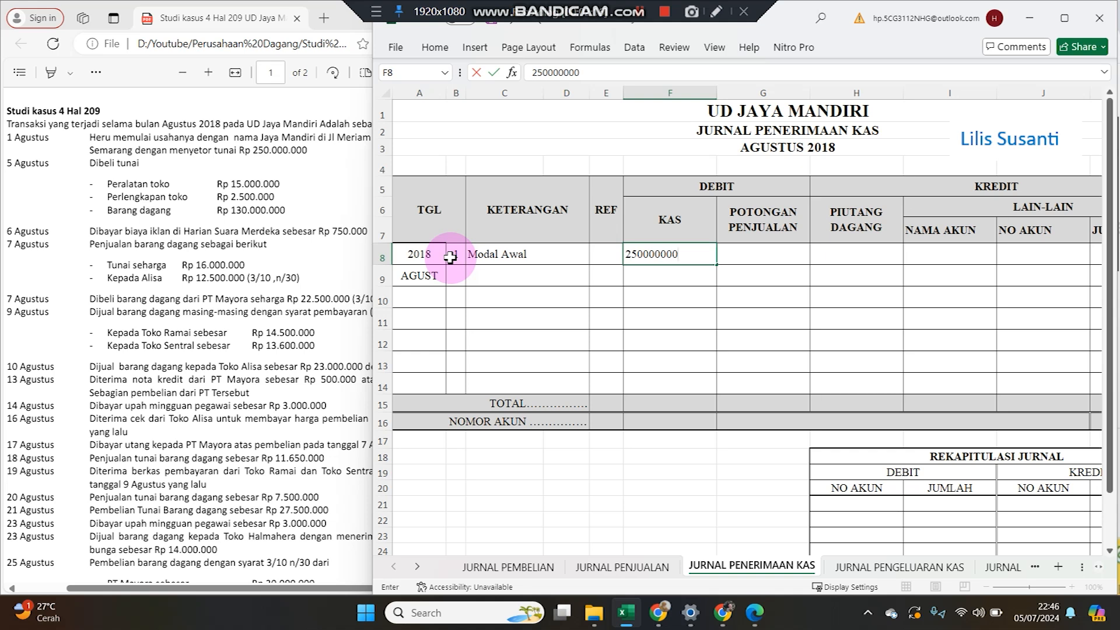
{"action": "key", "text": "Return"}
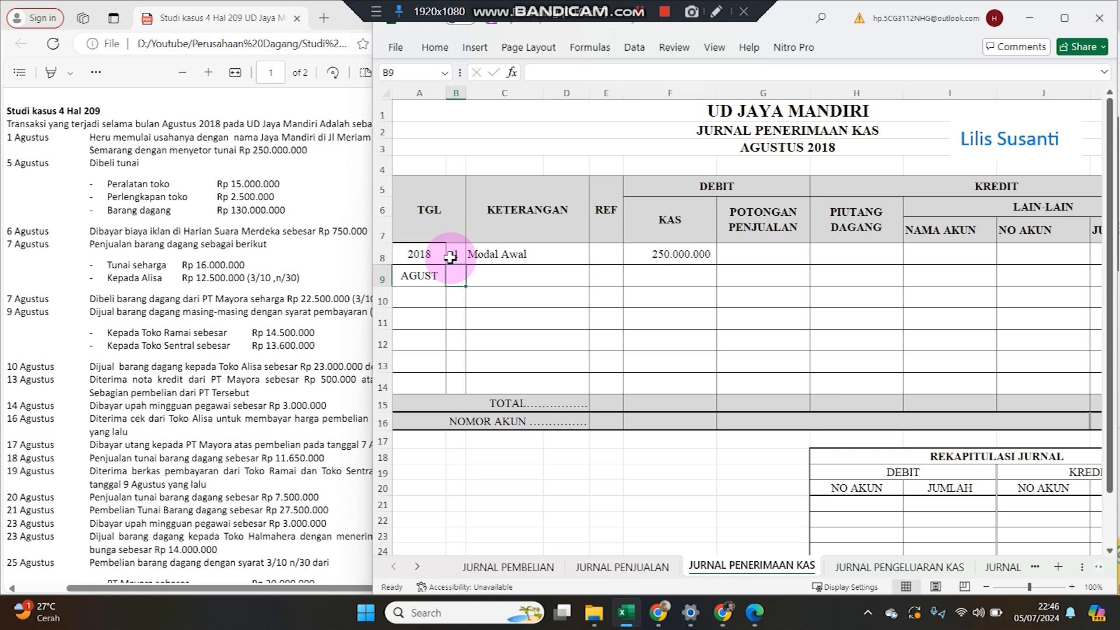
Fit the Kas column F to its contents and enlarge the sheet's zoom to 130%
{"action": "double_click", "coordinate": [716, 93]}
{"action": "left_click", "coordinate": [1072, 587]}
{"action": "left_click", "coordinate": [1072, 587]}
{"action": "left_click", "coordinate": [1072, 587]}
{"action": "left_click", "coordinate": [794, 305]}
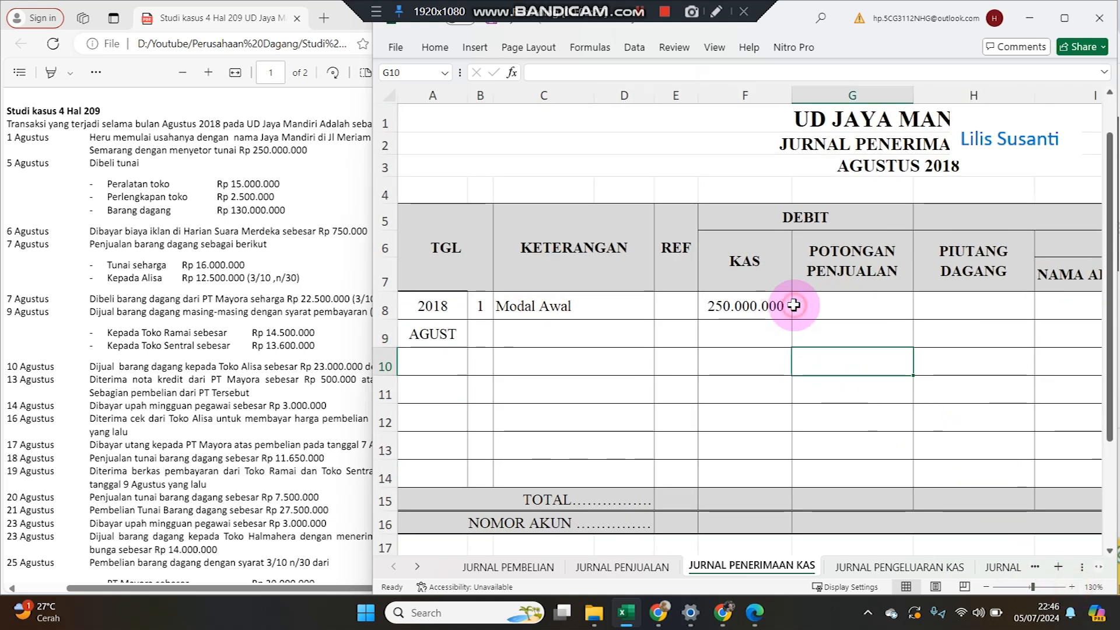
Fill in row 8's Lain-lain credit with the owner's capital account (Modal plus the owner's name) and a Jumlah of 250000000
{"action": "key", "text": "Up"}
{"action": "key", "text": "Up"}
{"action": "key", "text": "Right"}
{"action": "key", "text": "Right"}
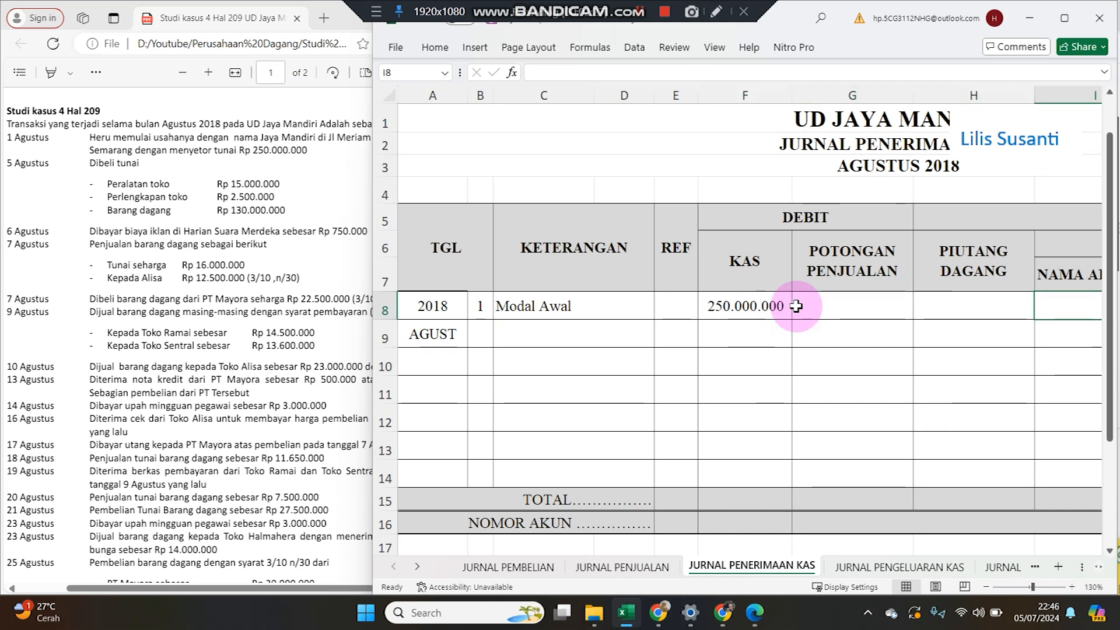
{"action": "scroll", "coordinate": [796, 306], "scroll_direction": "down", "scroll_amount": 1}
{"action": "key", "text": "Left"}
{"action": "key", "text": "Right"}
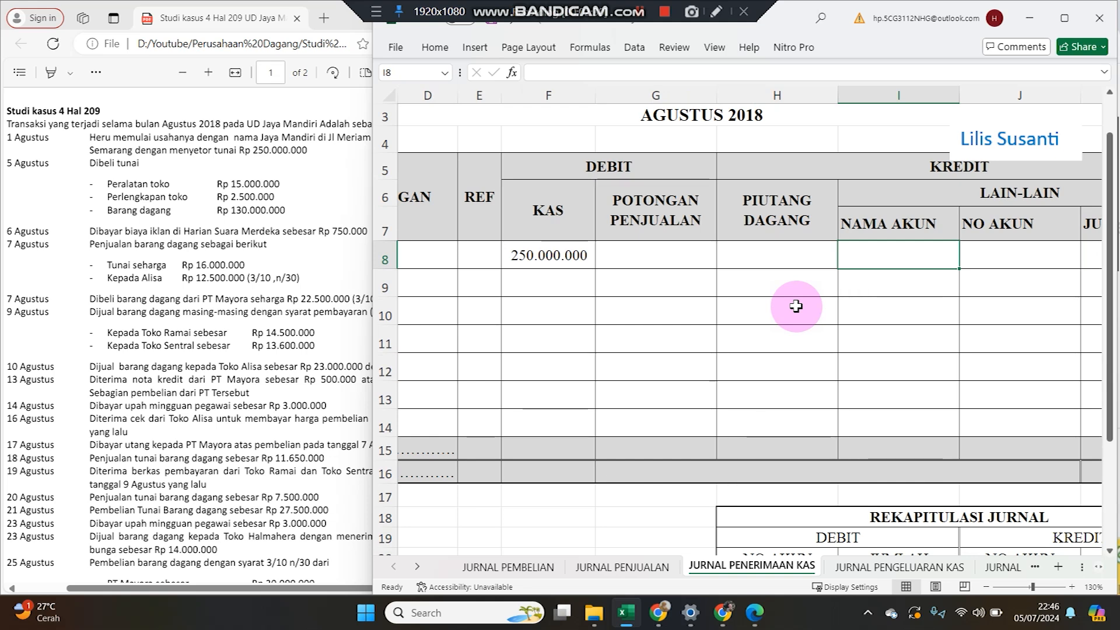
{"action": "type", "text": "Modal"}
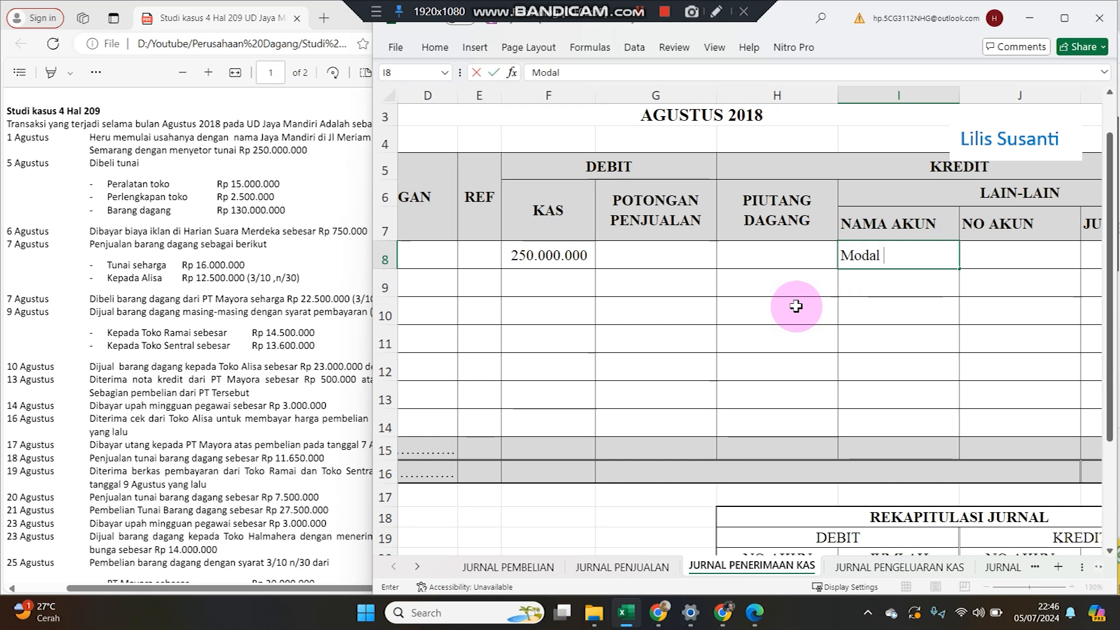
{"action": "type", "text": " Her"}
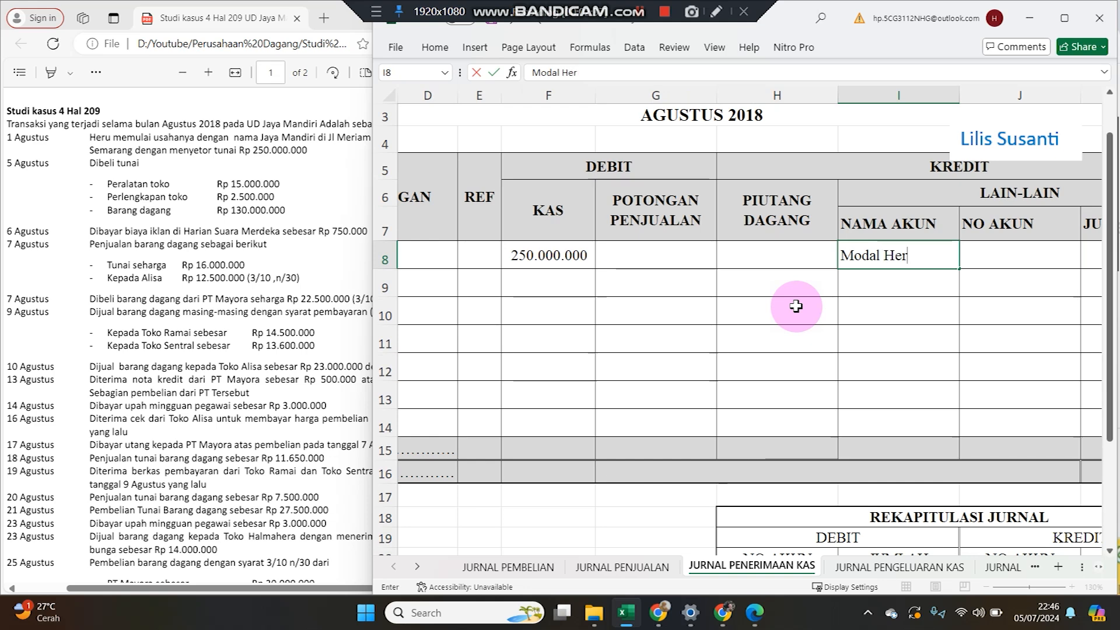
{"action": "type", "text": "u"}
{"action": "key", "text": "Tab"}
{"action": "key", "text": "Tab"}
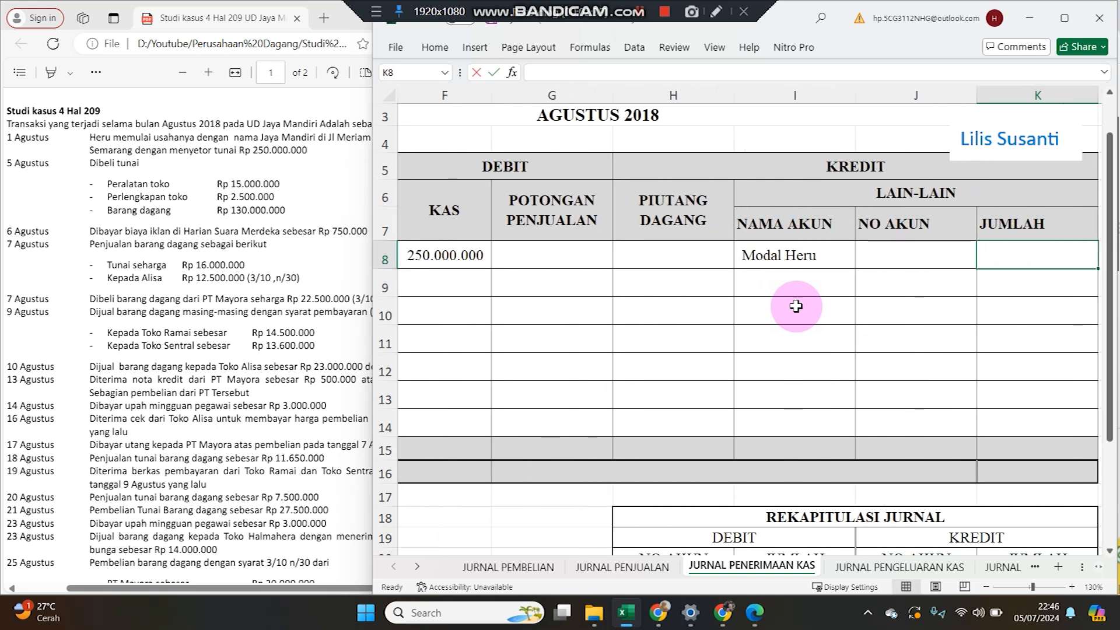
{"action": "type", "text": "250000000"}
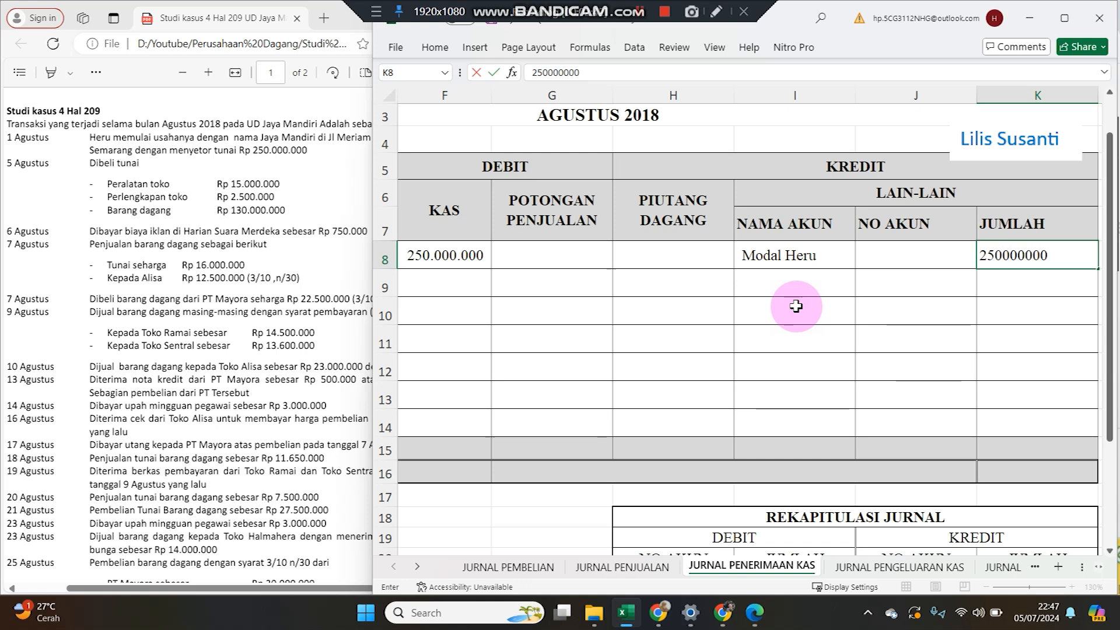
{"action": "key", "text": "Return"}
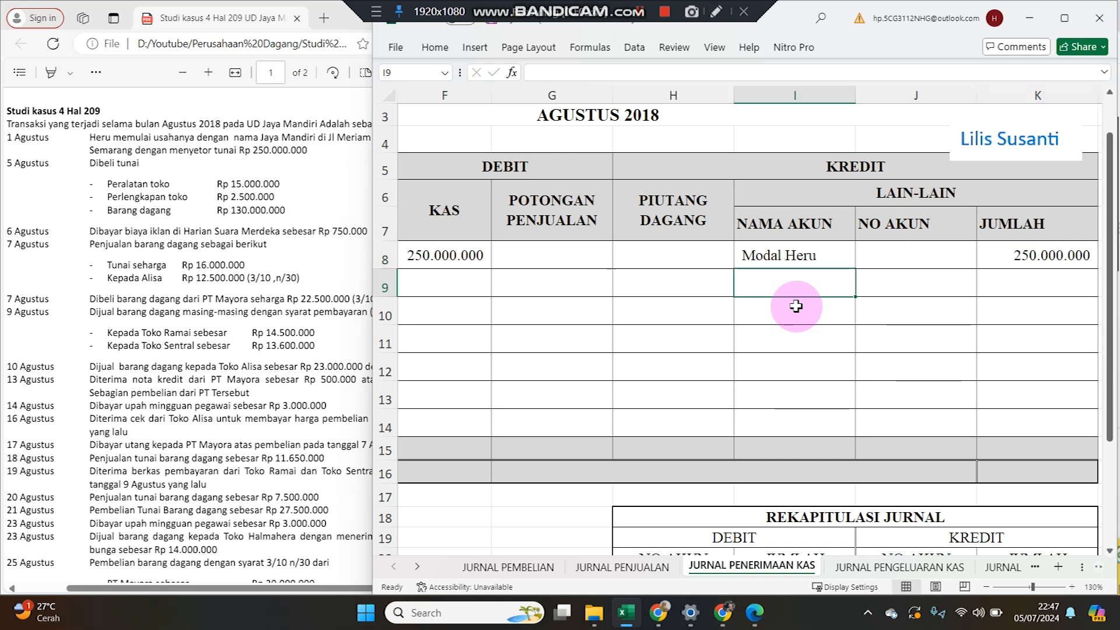
Fit the Jumlah column K to its contents and enlarge the sheet's zoom to 140%
{"action": "double_click", "coordinate": [1096, 95]}
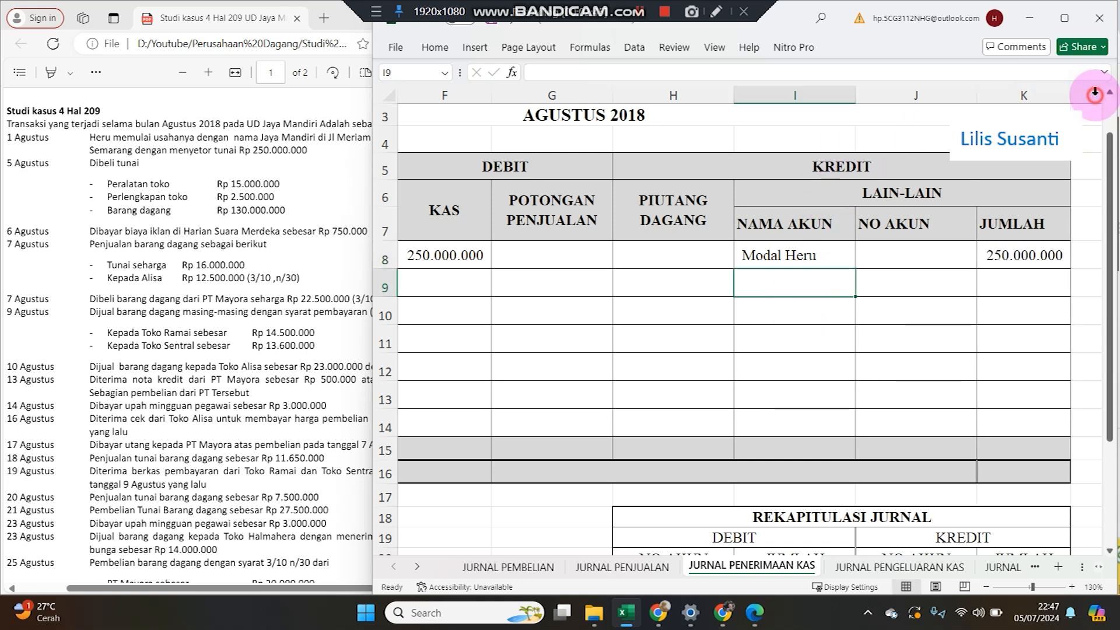
{"action": "left_click", "coordinate": [1072, 587]}
{"action": "left_click_drag", "start_coordinate": [495, 323], "coordinate": [455, 321]}
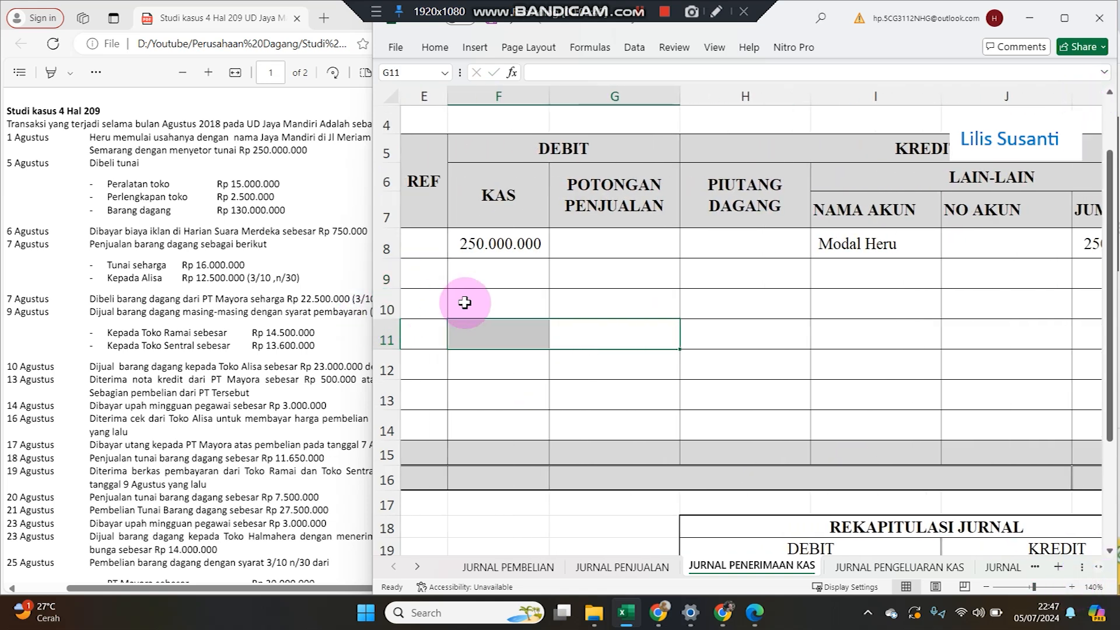
{"action": "left_click", "coordinate": [534, 284]}
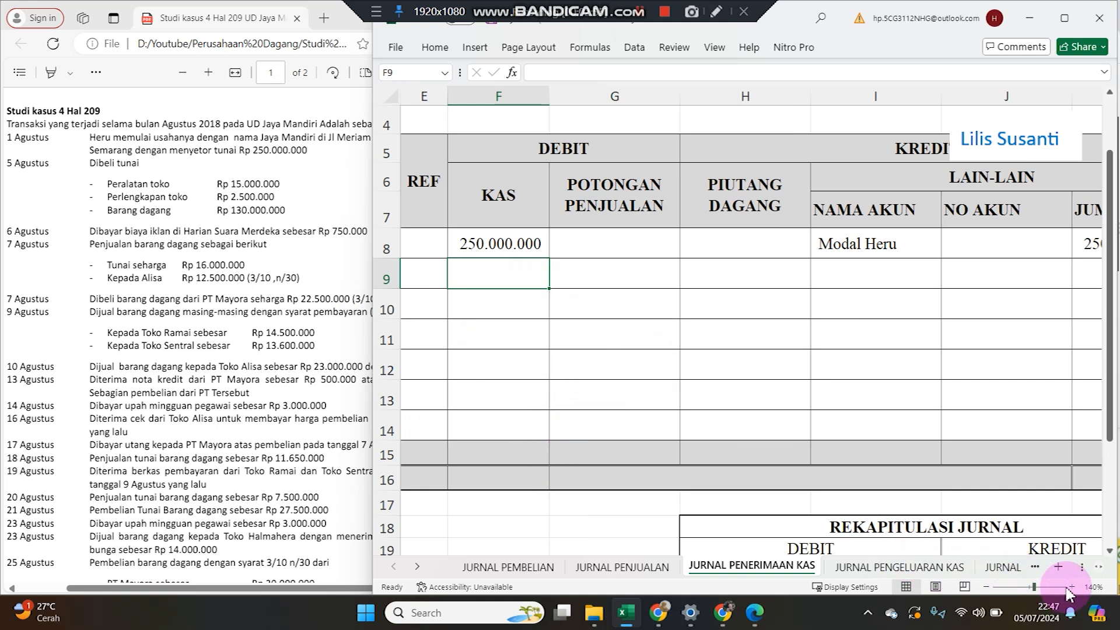
{"action": "left_click", "coordinate": [797, 355]}
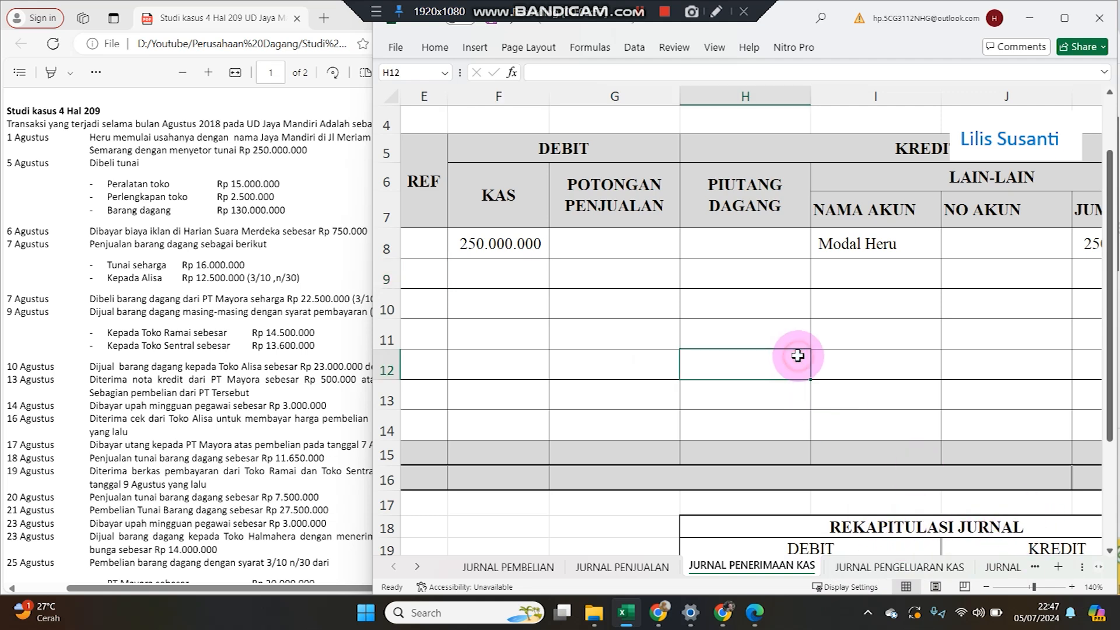
Narrow columns G, H, I and J of the cash receipts journal so the debit and credit sections fit side by side
{"action": "key", "text": "Right"}
{"action": "key", "text": "Right"}
{"action": "key", "text": "Right"}
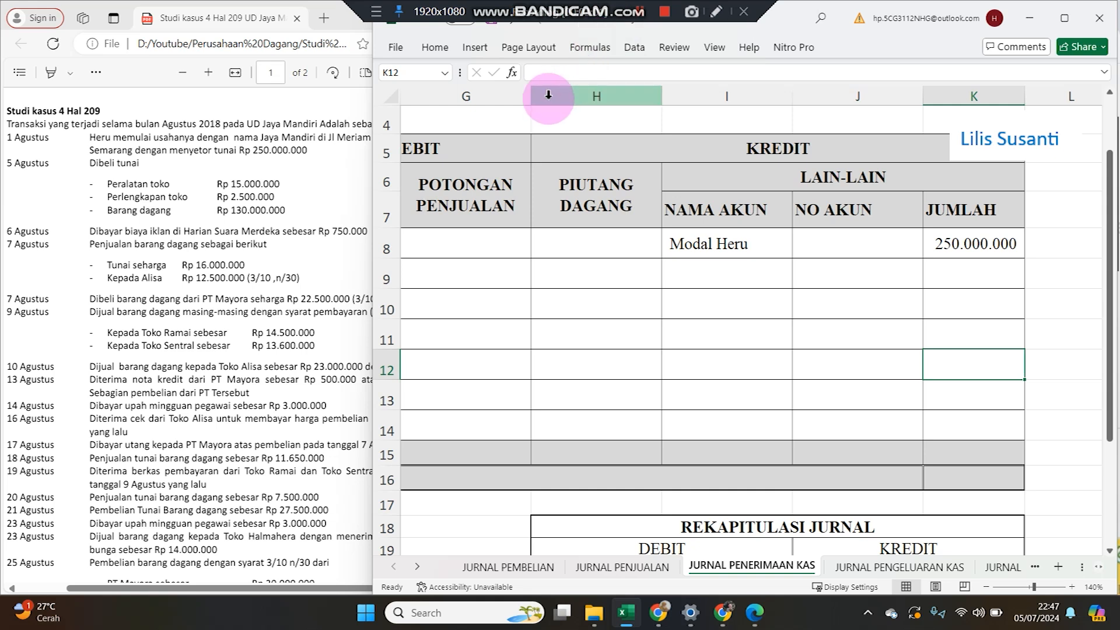
{"action": "double_click", "coordinate": [531, 96]}
{"action": "left_click_drag", "start_coordinate": [608, 93], "coordinate": [467, 111]}
{"action": "left_click_drag", "start_coordinate": [443, 286], "coordinate": [525, 268]}
{"action": "left_click", "coordinate": [566, 258]}
{"action": "left_click_drag", "start_coordinate": [617, 93], "coordinate": [653, 83]}
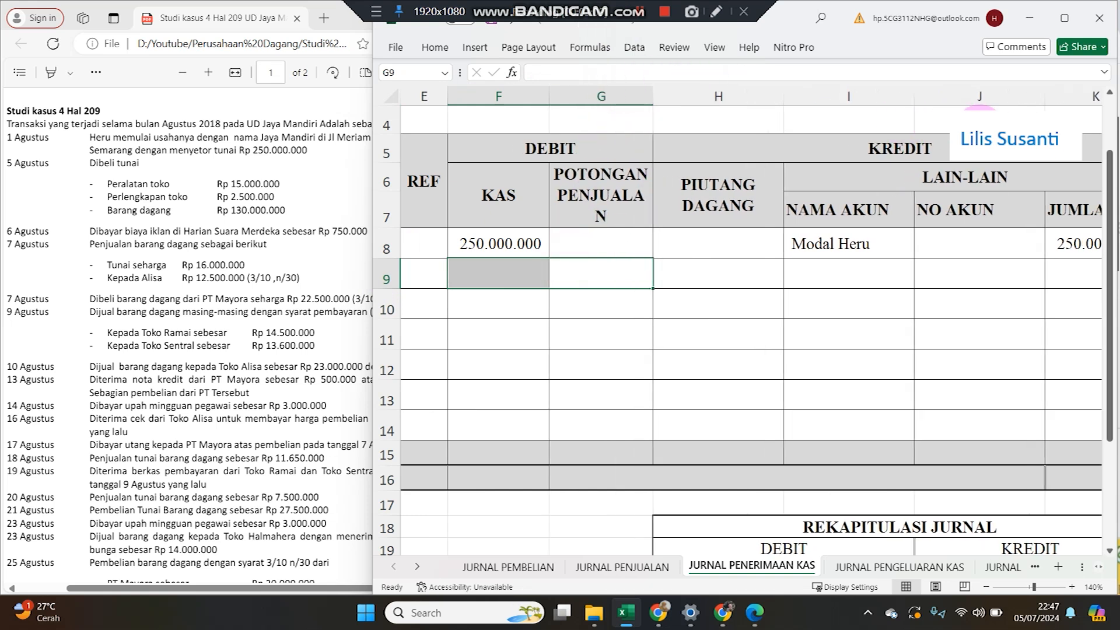
{"action": "left_click_drag", "start_coordinate": [915, 100], "coordinate": [894, 83]}
{"action": "left_click_drag", "start_coordinate": [782, 94], "coordinate": [753, 89]}
{"action": "left_click_drag", "start_coordinate": [1000, 100], "coordinate": [958, 99]}
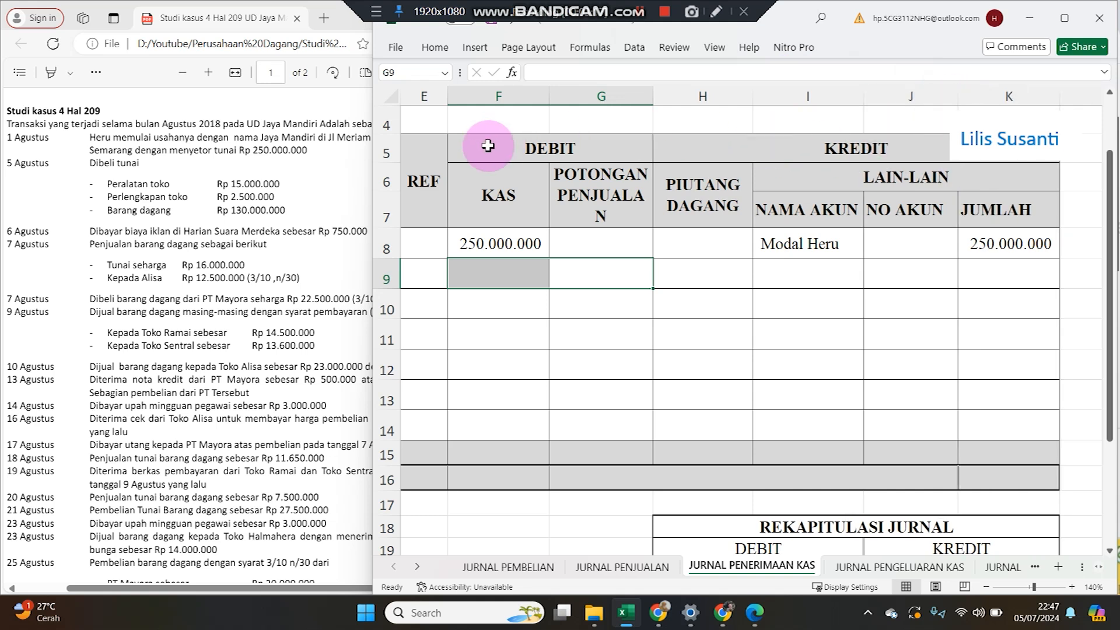
Review the Modal Awal entry in row 8 of the cash receipts journal across its description, debit and credit columns
{"action": "left_click", "coordinate": [517, 245]}
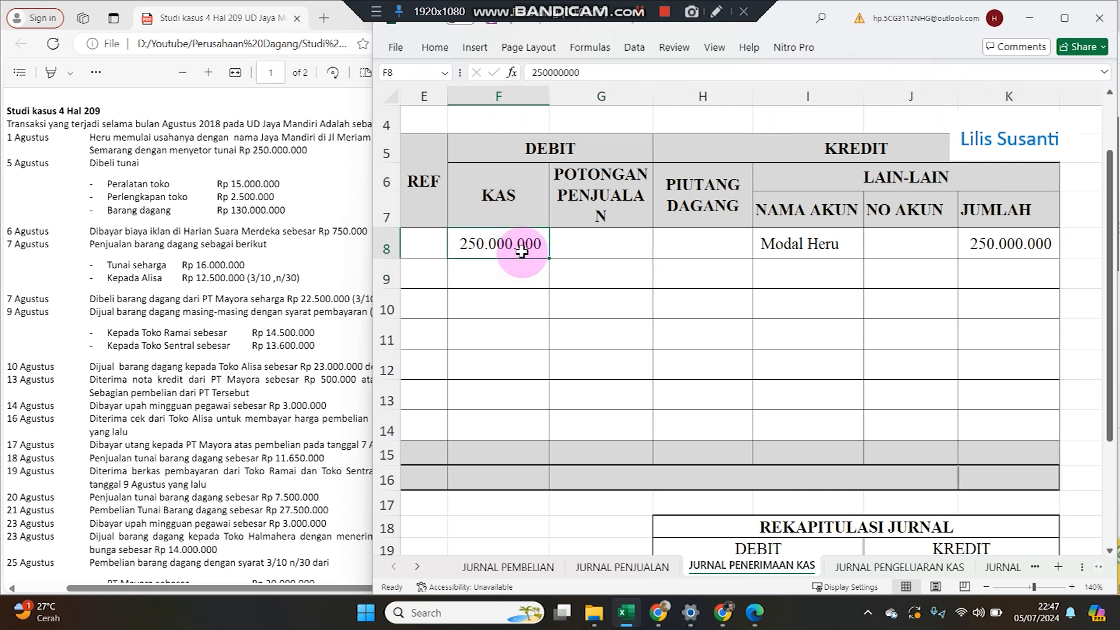
{"action": "left_click", "coordinate": [811, 242]}
{"action": "left_click_drag", "start_coordinate": [650, 292], "coordinate": [534, 264]}
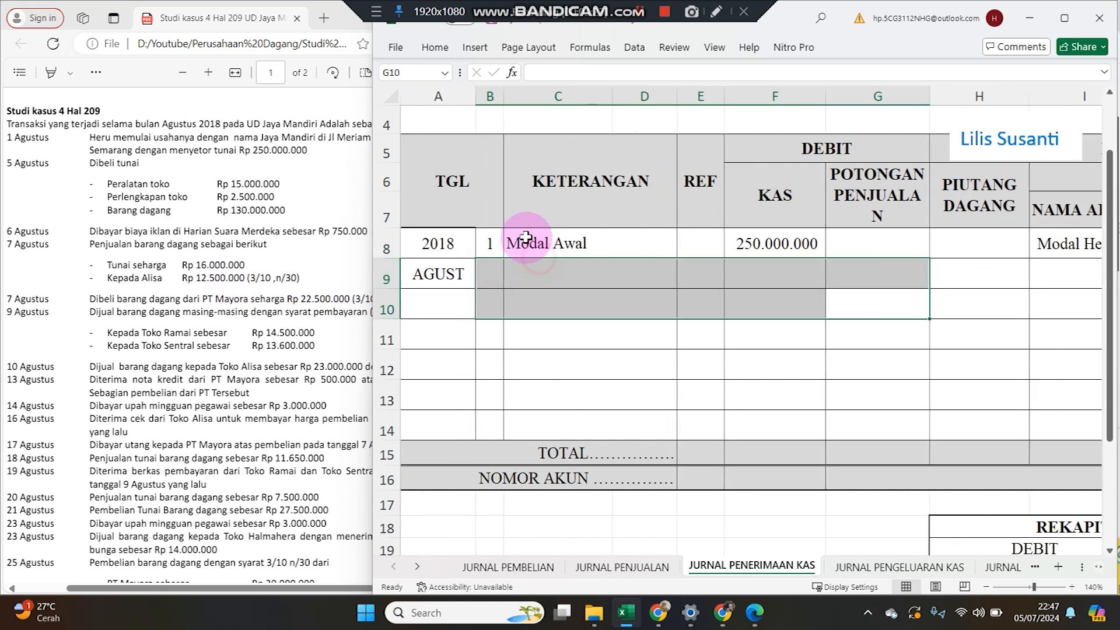
{"action": "left_click", "coordinate": [534, 245]}
{"action": "scroll", "coordinate": [583, 258], "scroll_direction": "up", "scroll_amount": 1}
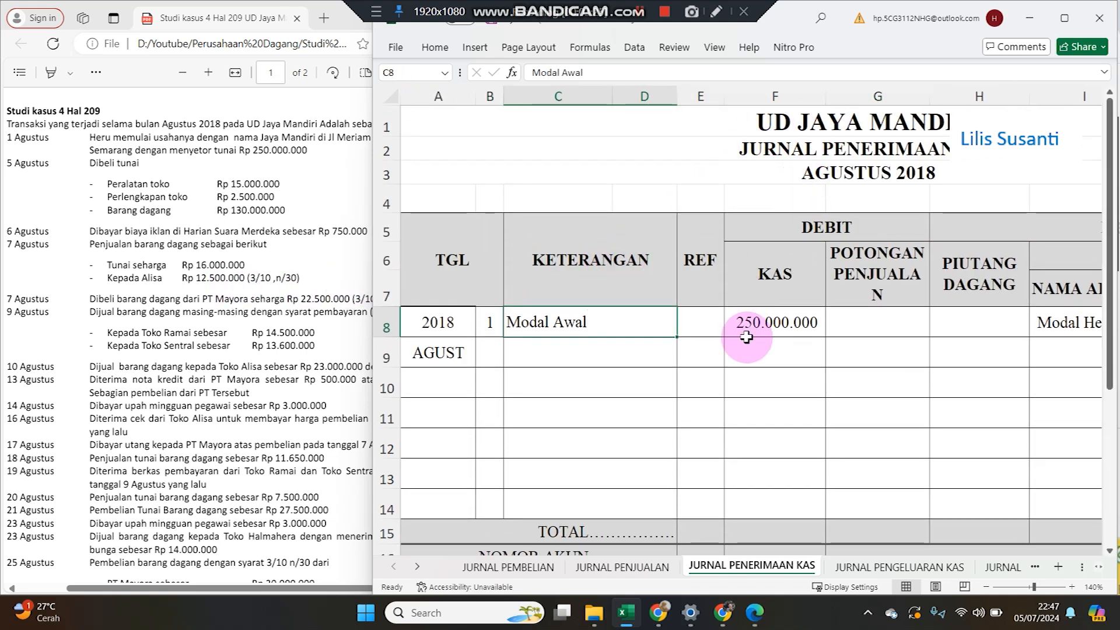
{"action": "left_click", "coordinate": [753, 381]}
{"action": "key", "text": "Right"}
{"action": "key", "text": "Right"}
{"action": "key", "text": "Right"}
{"action": "key", "text": "Right"}
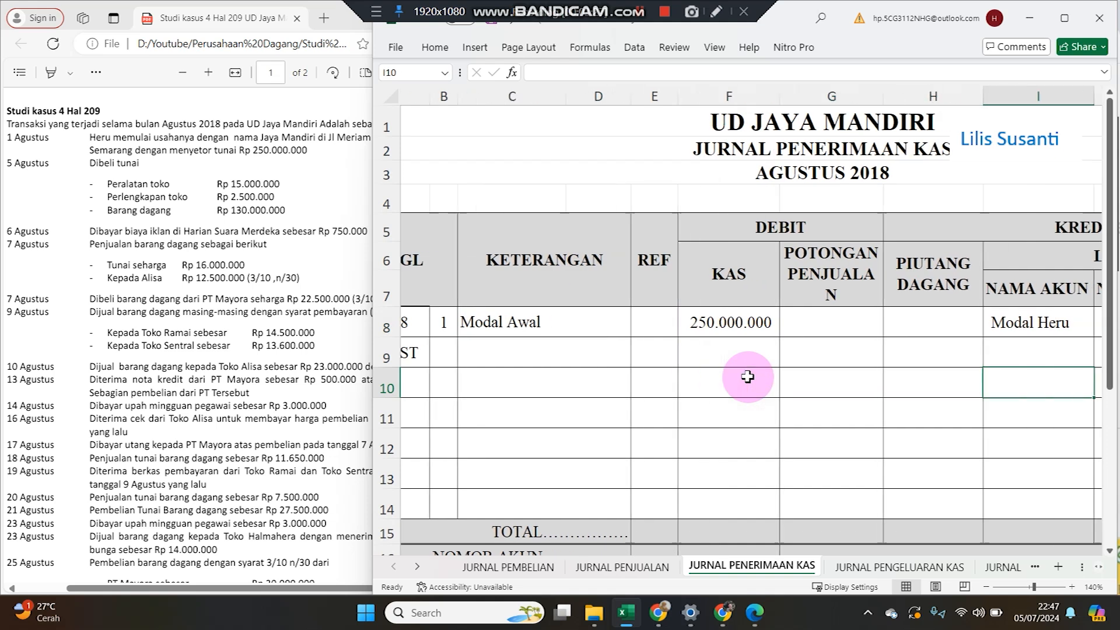
{"action": "key", "text": "Left"}
{"action": "key", "text": "Left"}
{"action": "key", "text": "Left"}
{"action": "key", "text": "Left"}
{"action": "key", "text": "Left"}
{"action": "key", "text": "Left"}
{"action": "key", "text": "Left"}
{"action": "key", "text": "Left"}
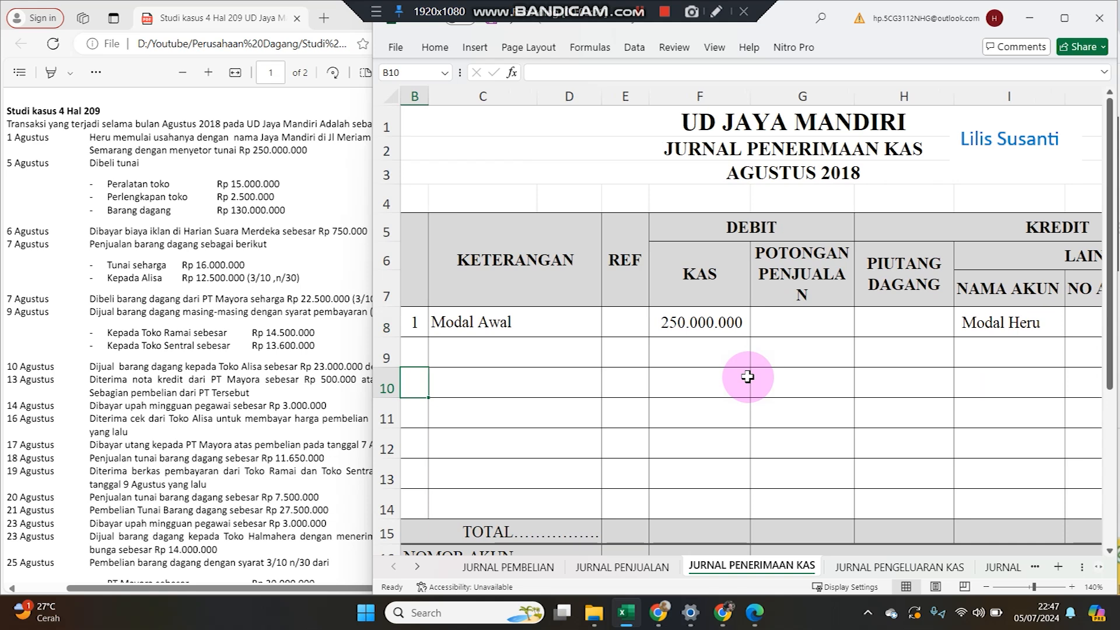
Check the 5 Agustus cash purchases in the case study, open the JURNAL PENGELUARAN KAS sheet and narrow its column D
{"action": "left_click", "coordinate": [99, 166]}
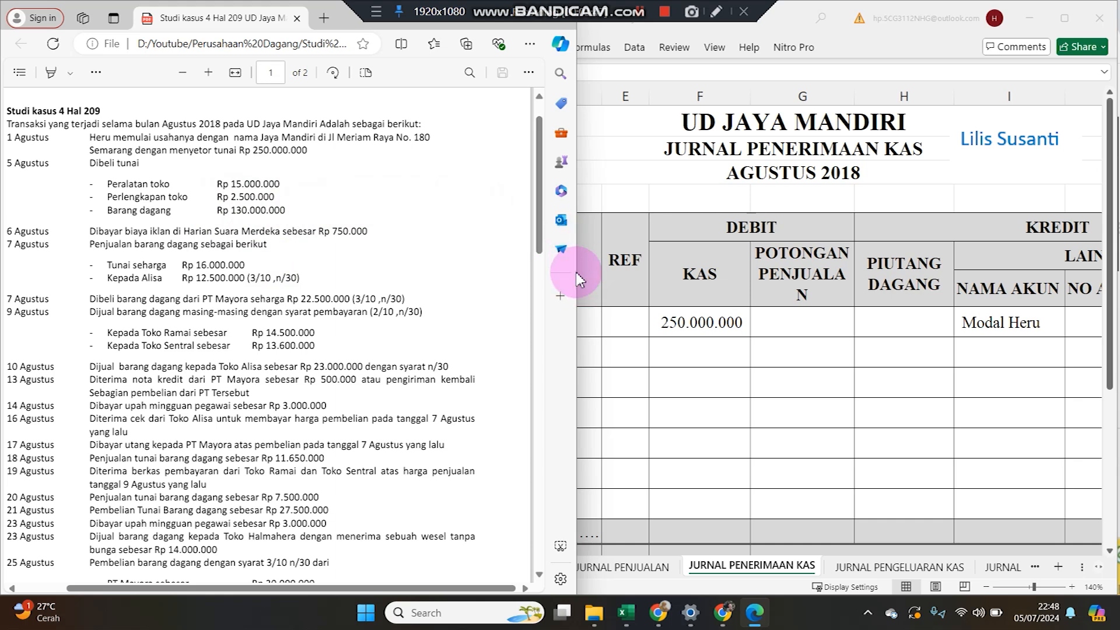
{"action": "left_click", "coordinate": [886, 284]}
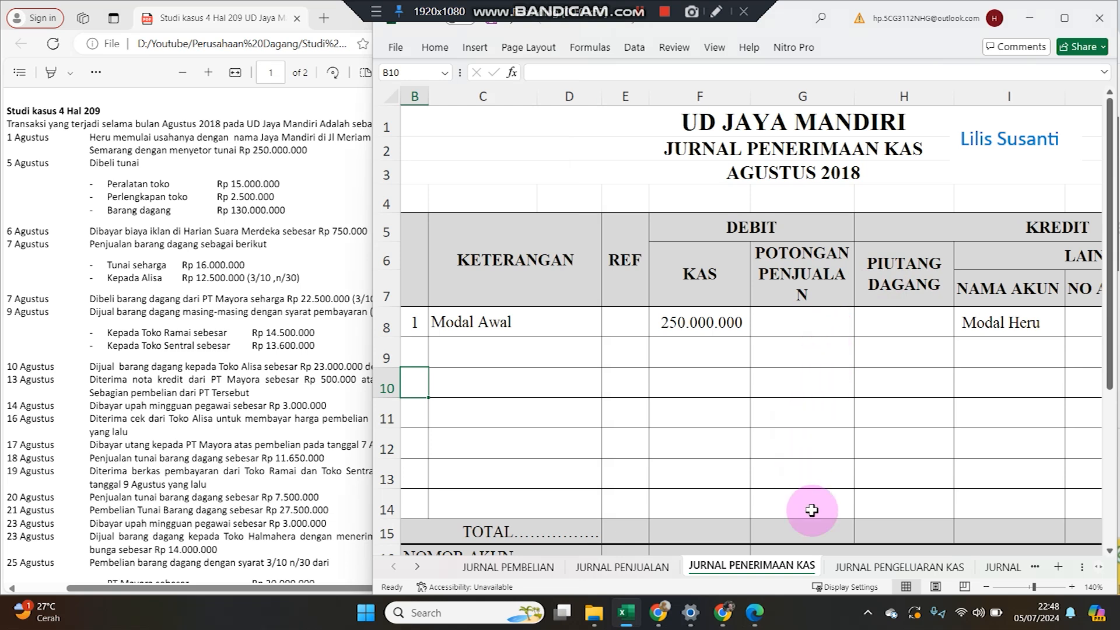
{"action": "left_click", "coordinate": [841, 567]}
{"action": "scroll", "coordinate": [654, 224], "scroll_direction": "up", "scroll_amount": 2}
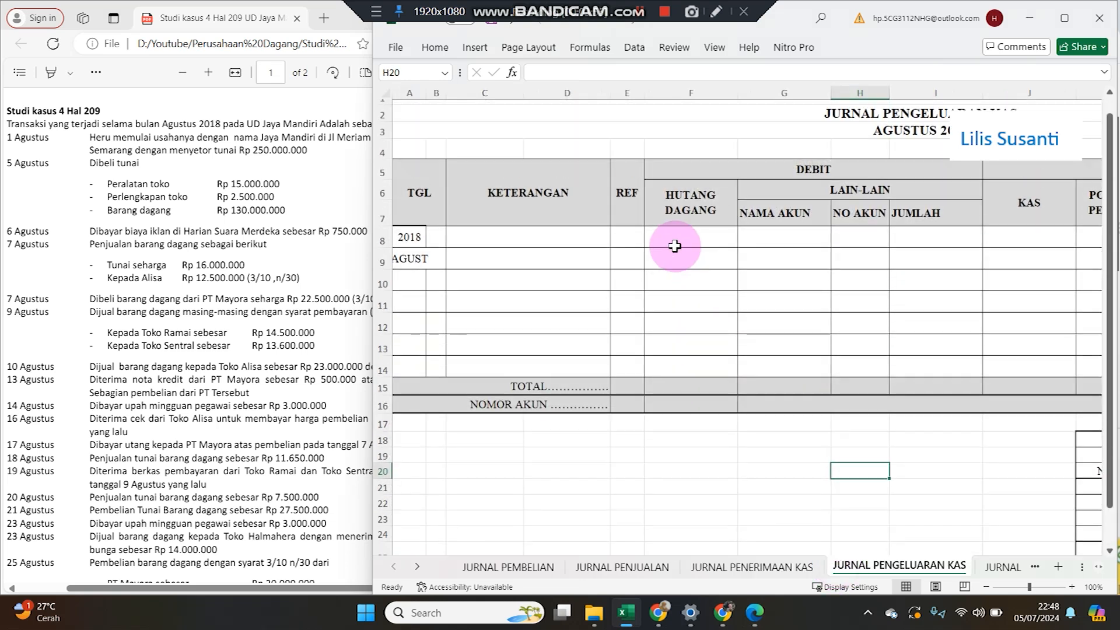
{"action": "left_click_drag", "start_coordinate": [610, 93], "coordinate": [572, 91]}
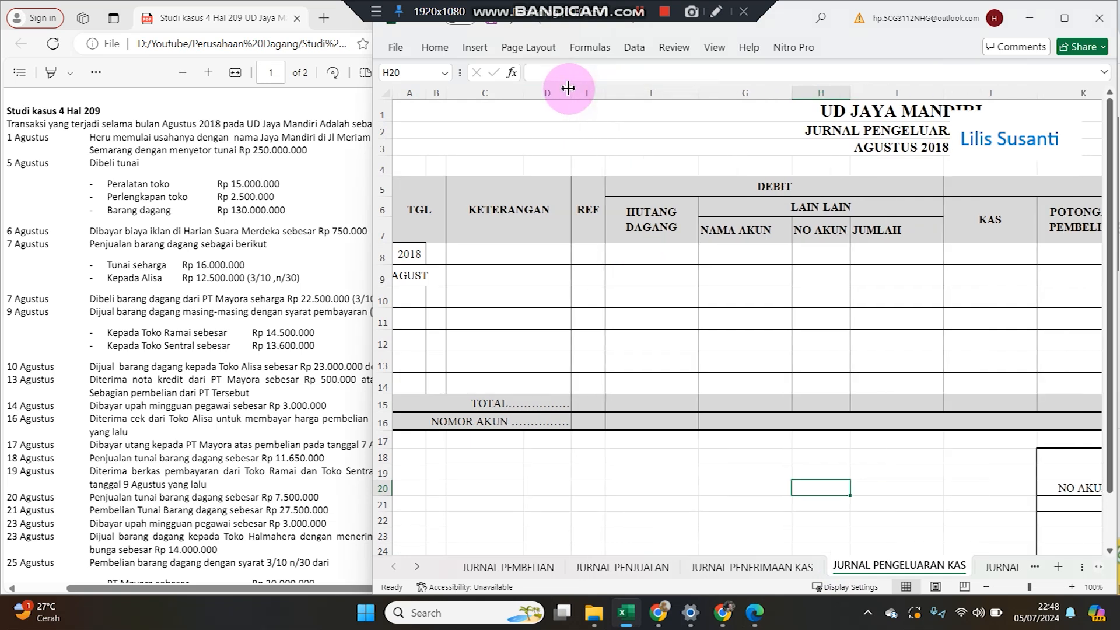
Start the first cash payment in row 8 with date 5 and the description Pembelian Tunai
{"action": "left_click", "coordinate": [436, 255]}
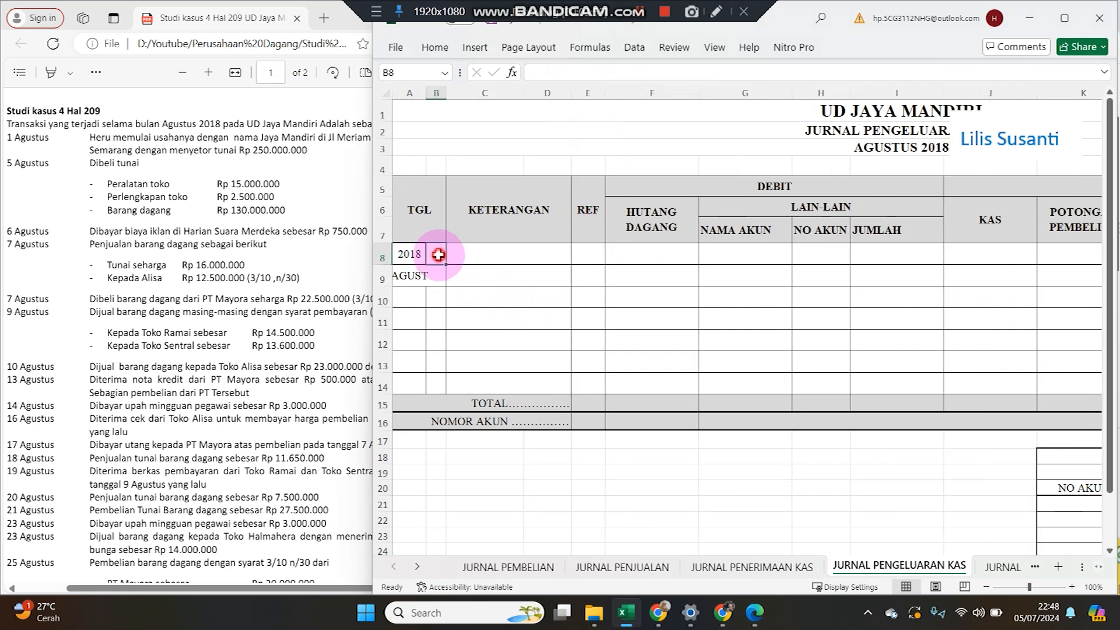
{"action": "key", "text": "Right"}
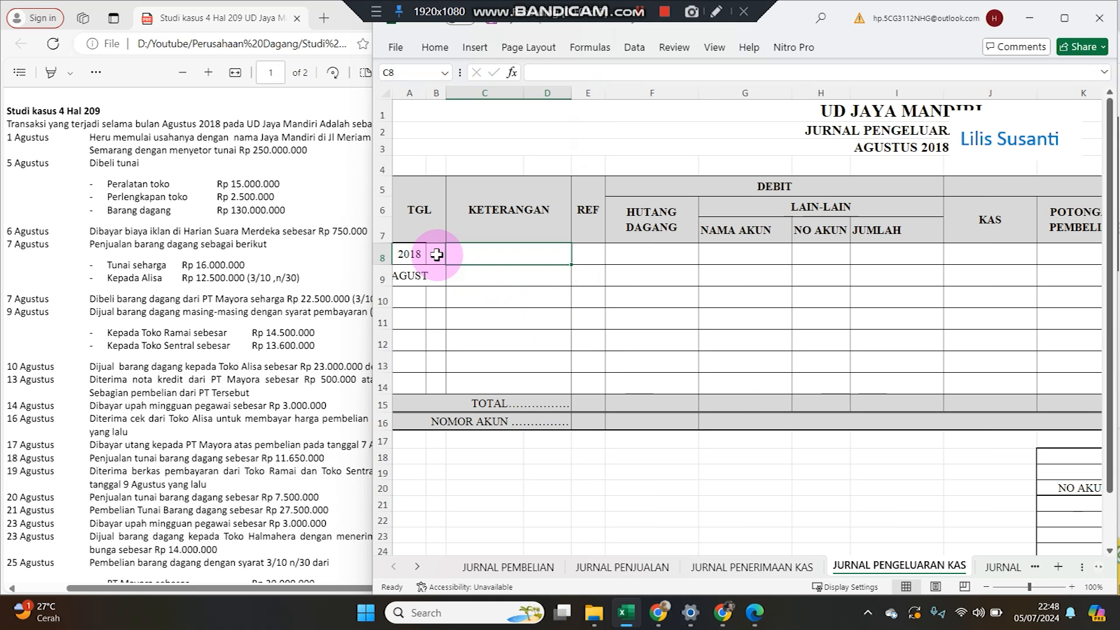
{"action": "type", "text": "D"}
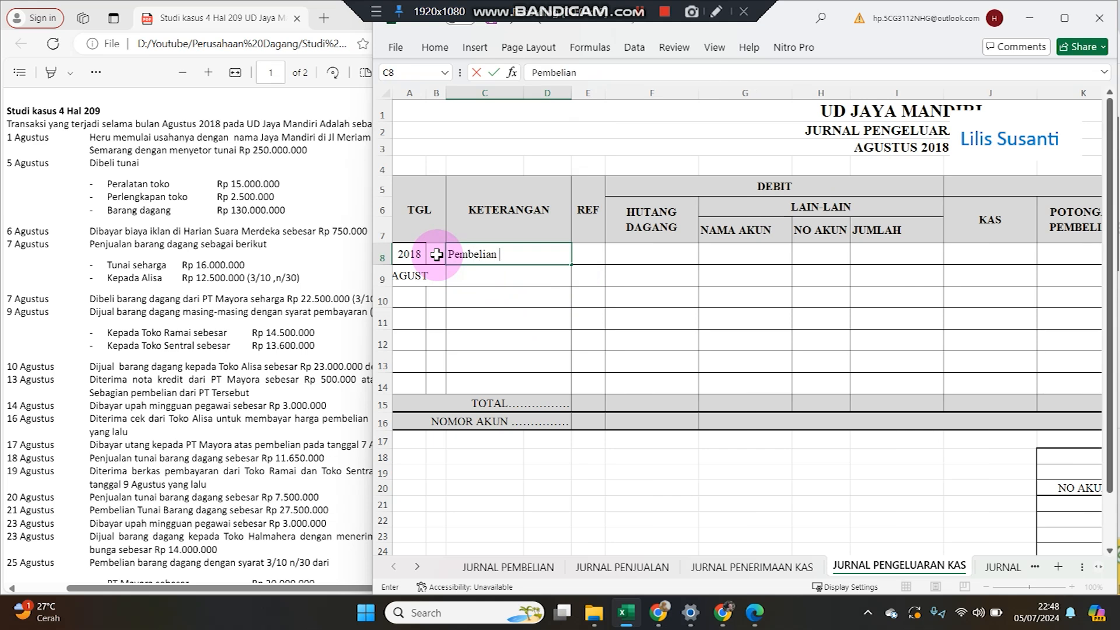
{"action": "key", "text": "Tab"}
{"action": "key", "text": "Tab"}
{"action": "key", "text": "Tab"}
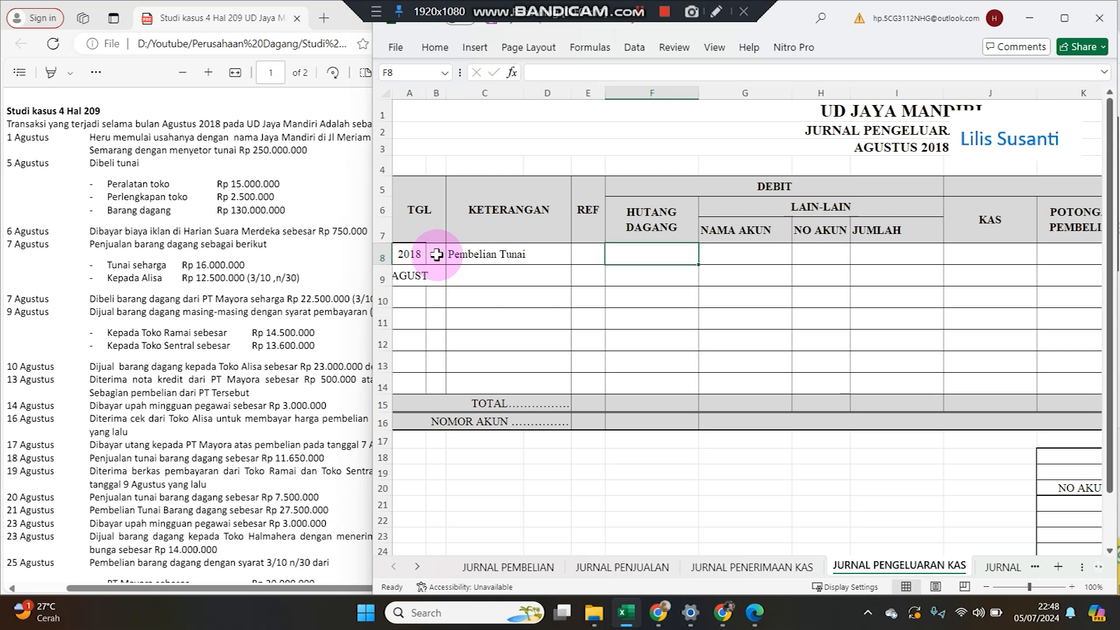
Fill in row 8's Lain-lain debit with the account Peralatan Toko and a Jumlah of 15000000
{"action": "type", "text": "Peralatan T"}
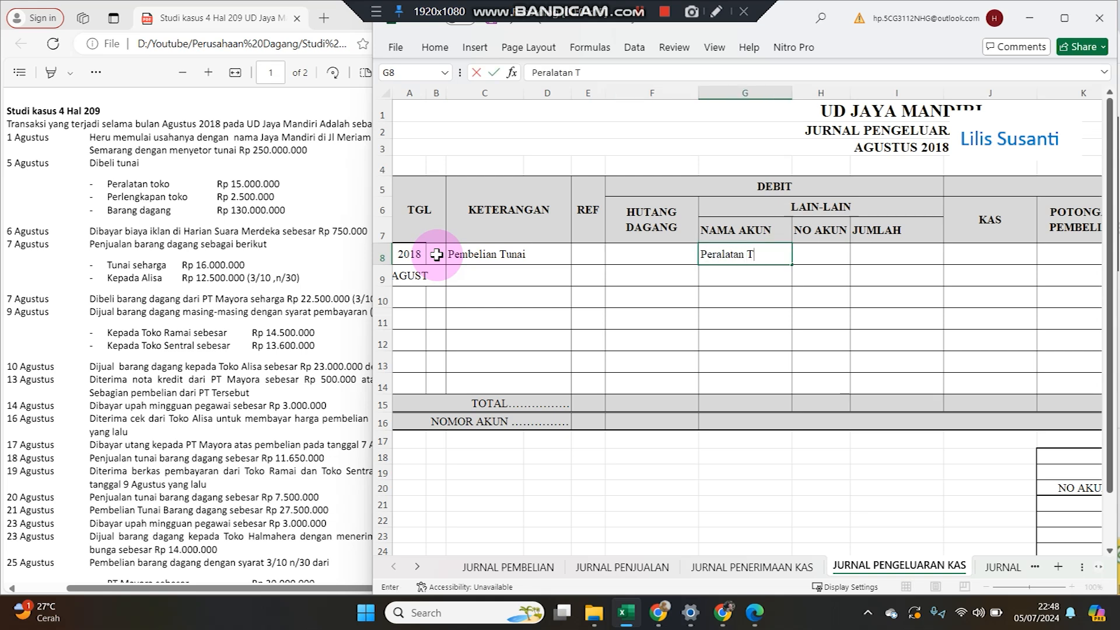
{"action": "type", "text": "oko"}
{"action": "key", "text": "Tab"}
{"action": "key", "text": "Tab"}
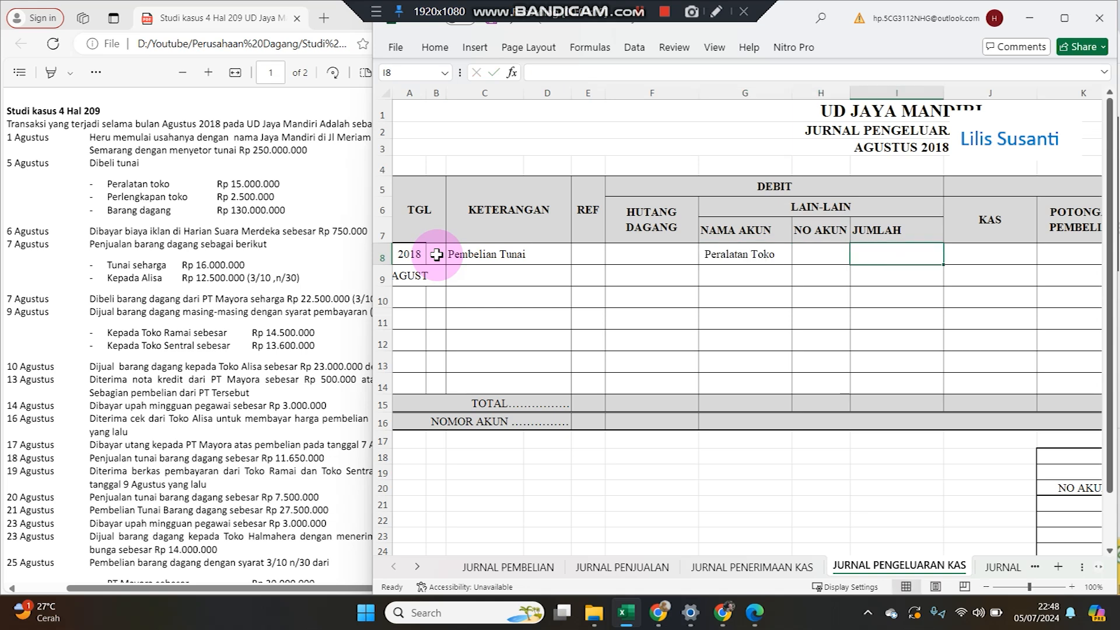
{"action": "type", "text": "15.000.000"}
{"action": "key", "text": "Return"}
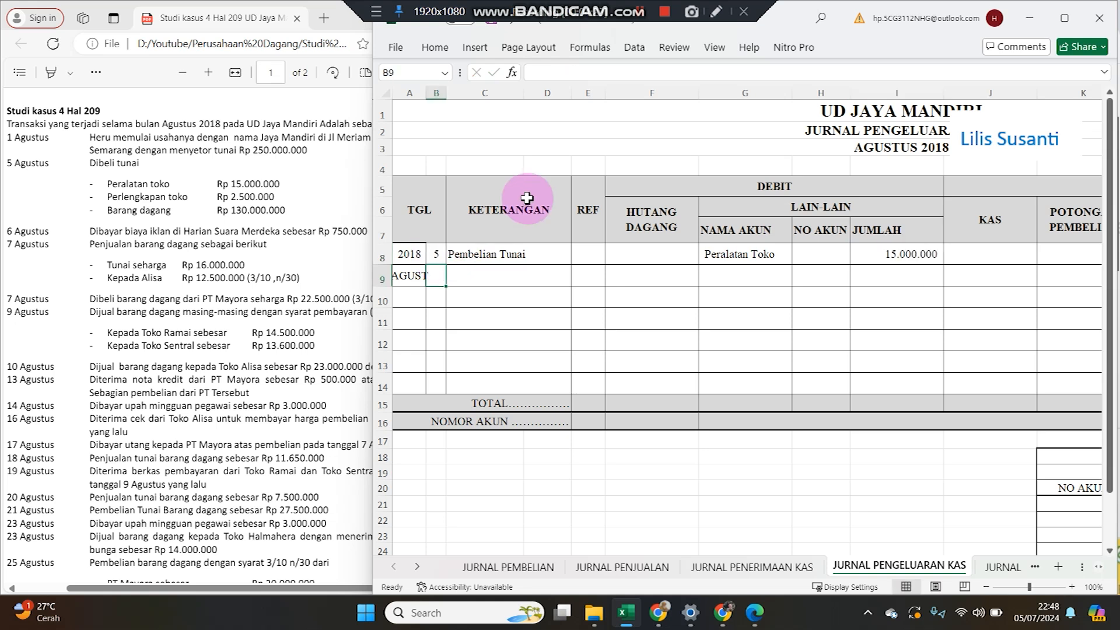
Narrow the Hutang Dagang column F and enlarge the sheet's zoom to 120%
{"action": "left_click_drag", "start_coordinate": [698, 92], "coordinate": [673, 92]}
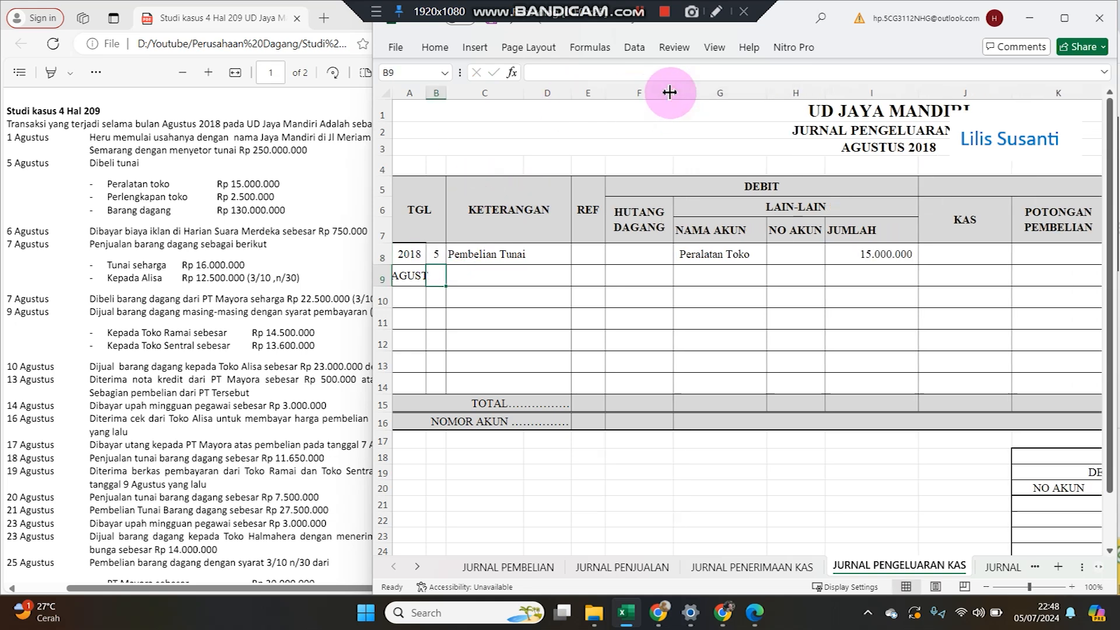
{"action": "left_click", "coordinate": [1071, 587]}
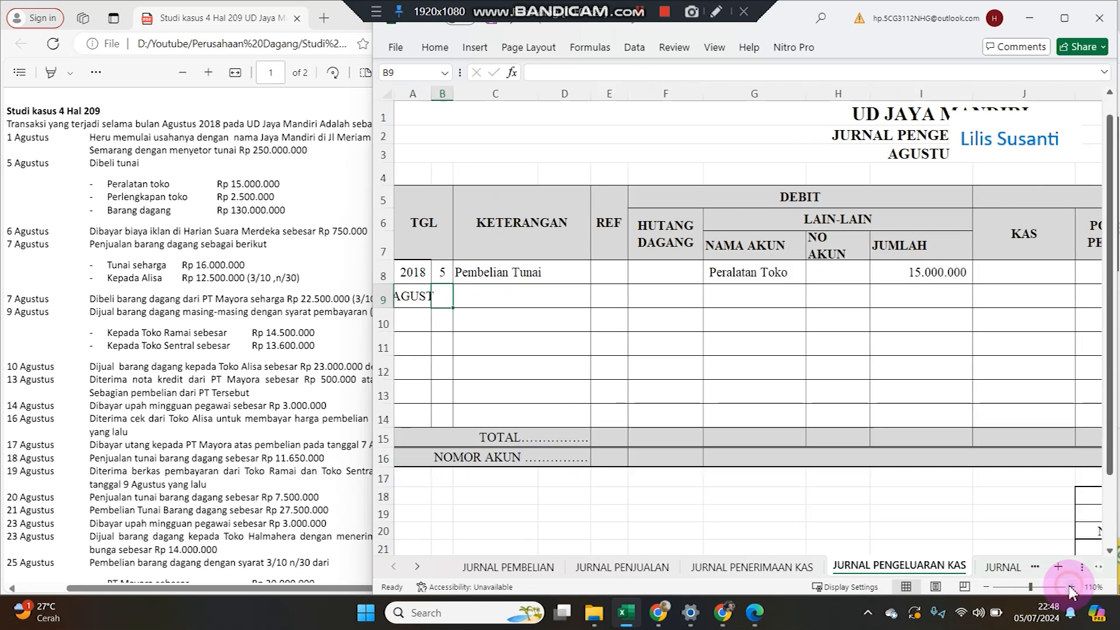
{"action": "left_click", "coordinate": [1071, 587]}
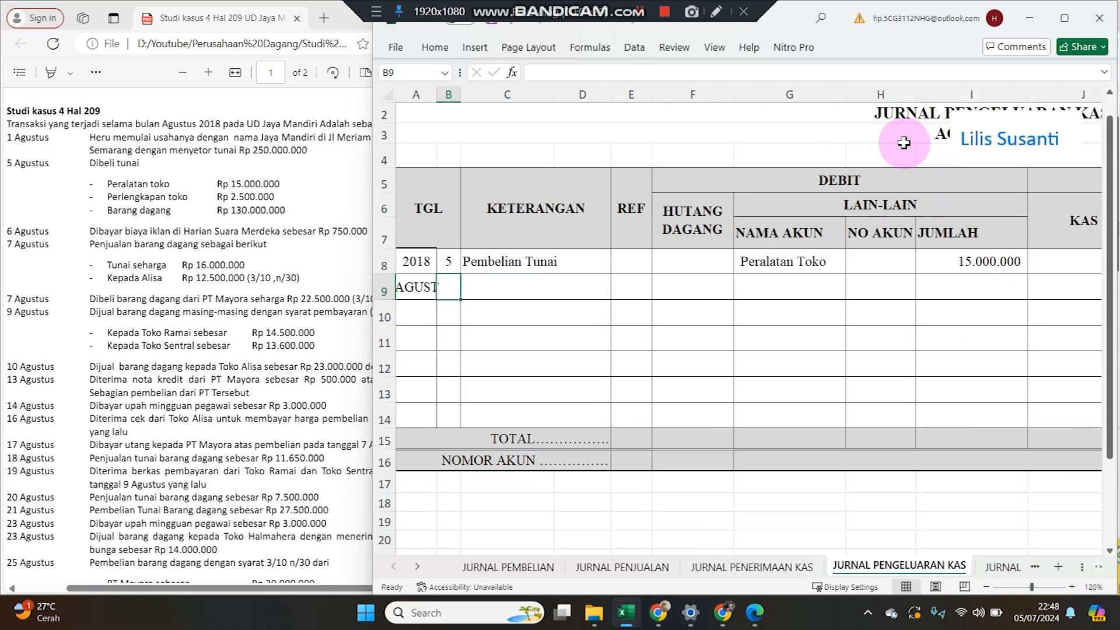
Fill in row 9's Lain-lain debit with the account Perlengkapan Toko and a Jumlah of 2500000
{"action": "left_click", "coordinate": [900, 286]}
{"action": "left_click", "coordinate": [798, 285]}
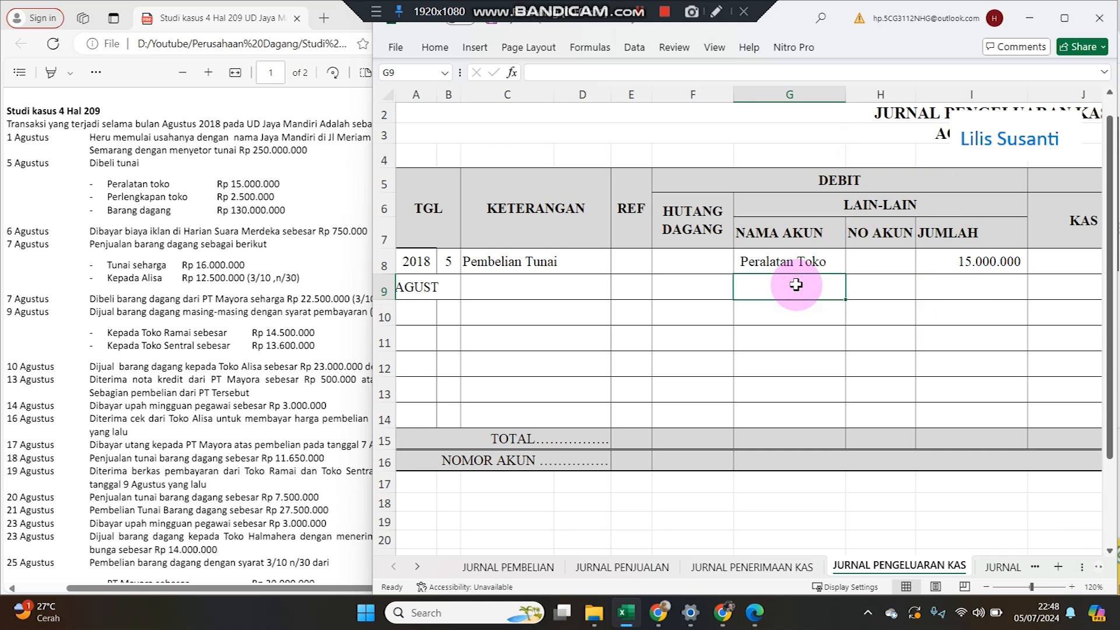
{"action": "type", "text": "Perlengkapan"}
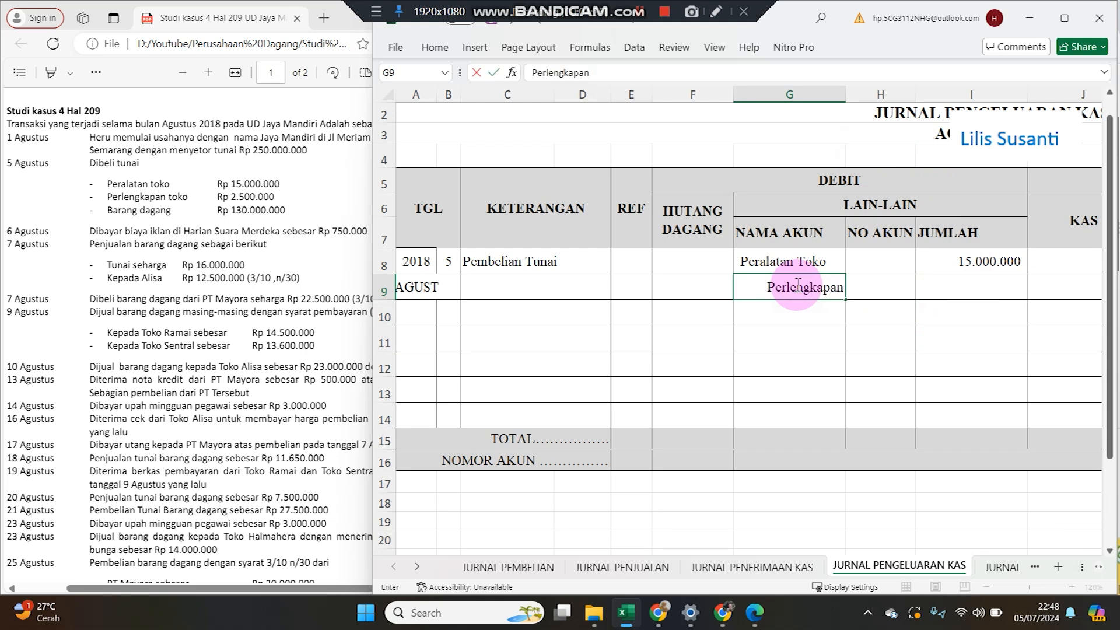
{"action": "type", "text": " TOko"}
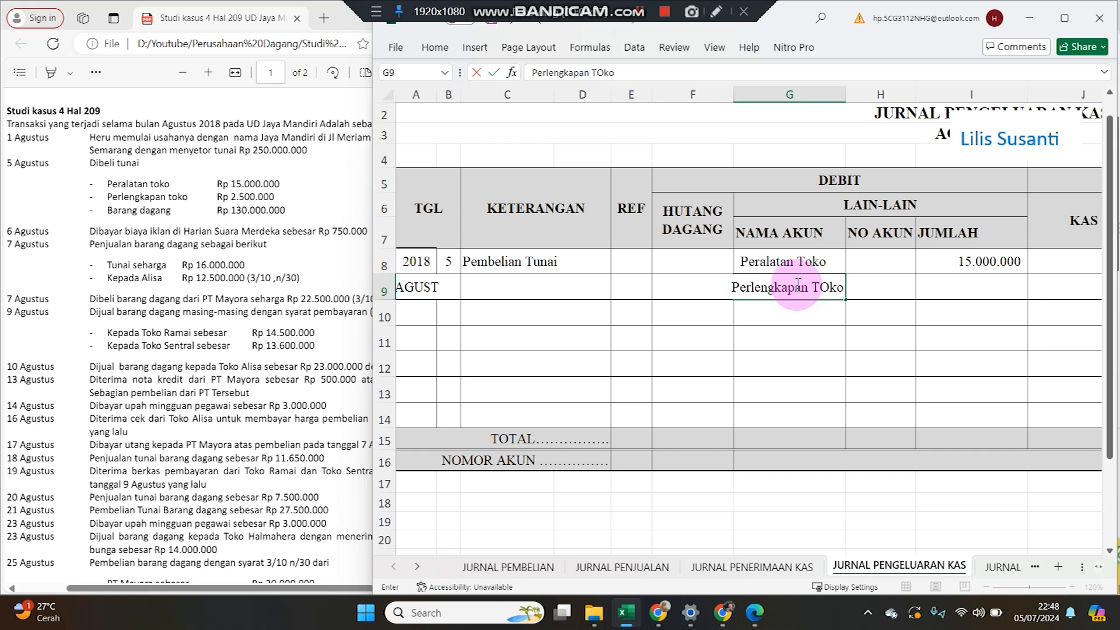
{"action": "key", "text": "BackSpace"}
{"action": "key", "text": "BackSpace"}
{"action": "type", "text": "oko"}
{"action": "key", "text": "Tab"}
{"action": "key", "text": "Tab"}
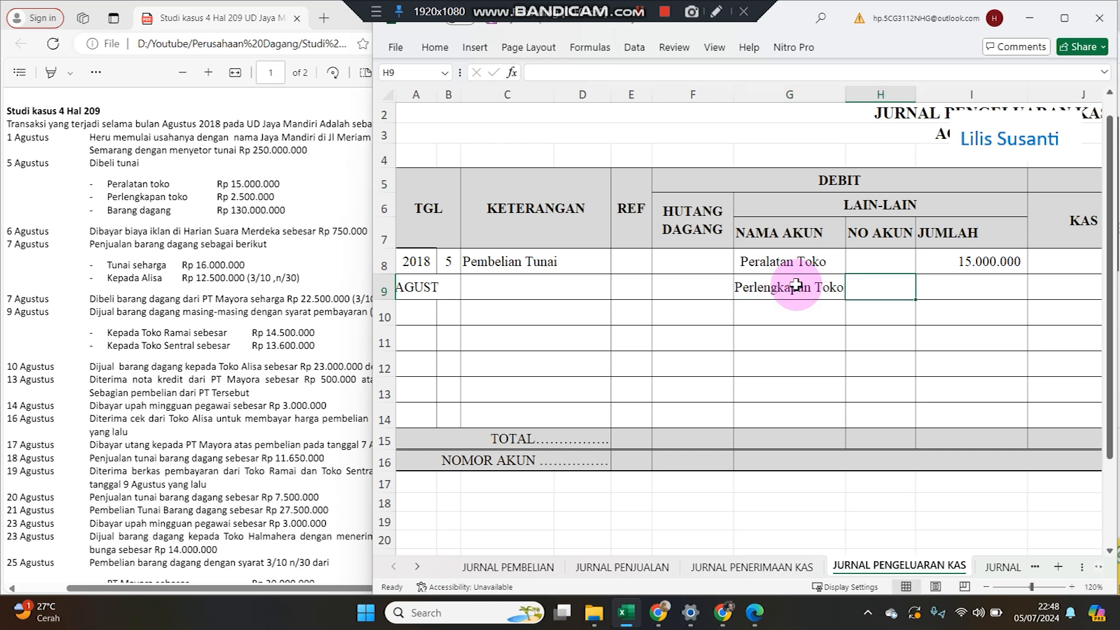
{"action": "type", "text": "2."}
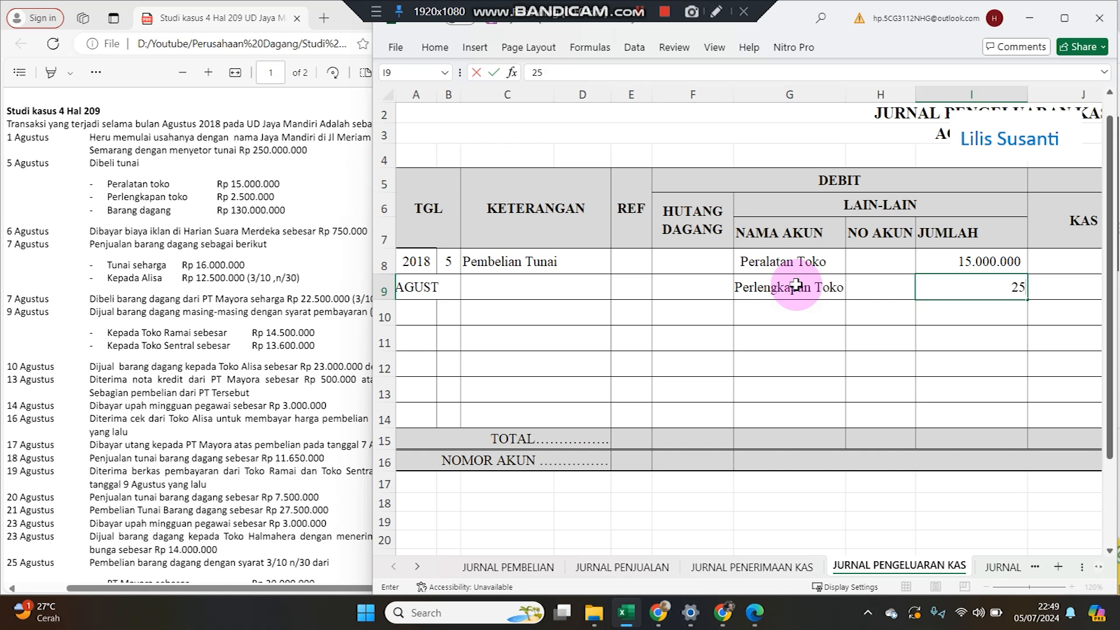
{"action": "type", "text": "500.000"}
{"action": "key", "text": "Return"}
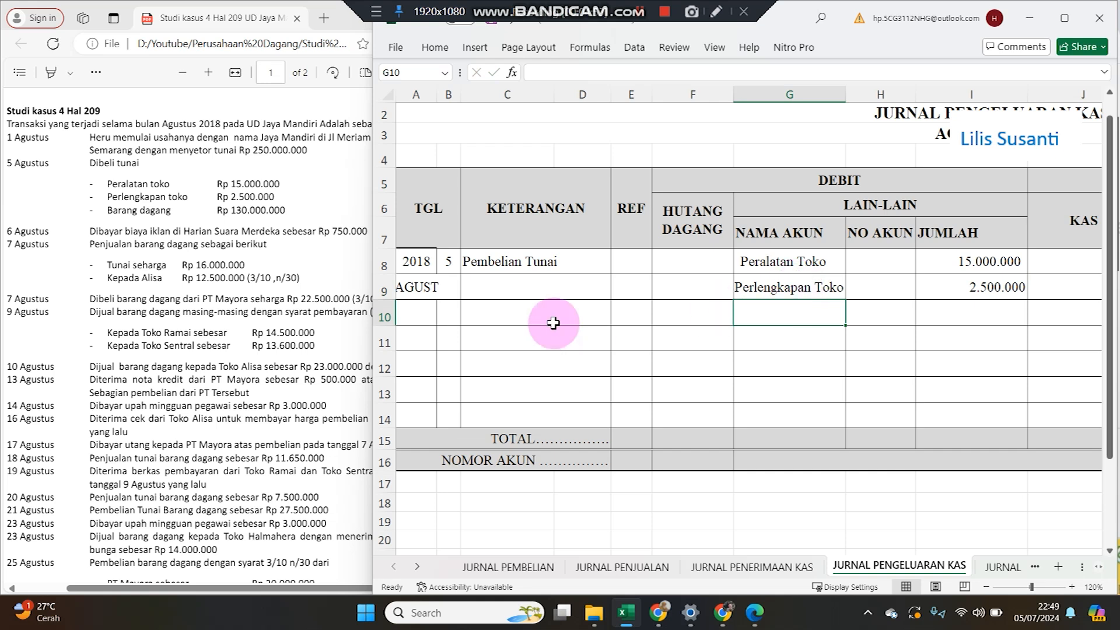
Fill in row 10's Lain-lain debit with the account Pembelian and a Jumlah of 130000000
{"action": "left_click", "coordinate": [123, 224]}
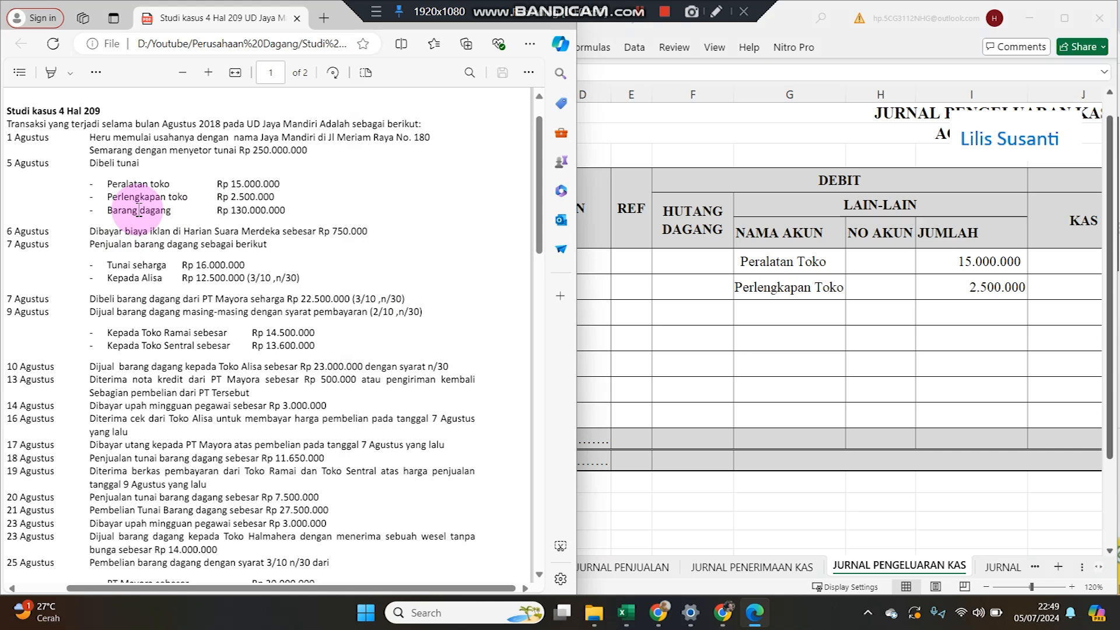
{"action": "left_click", "coordinate": [759, 320]}
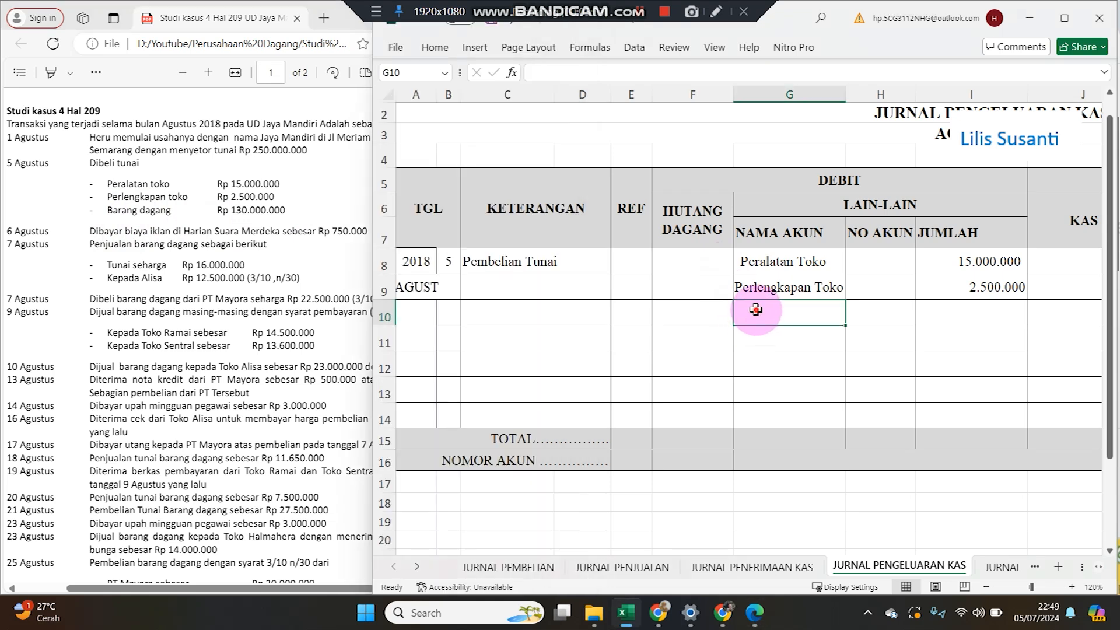
{"action": "type", "text": "Pe"}
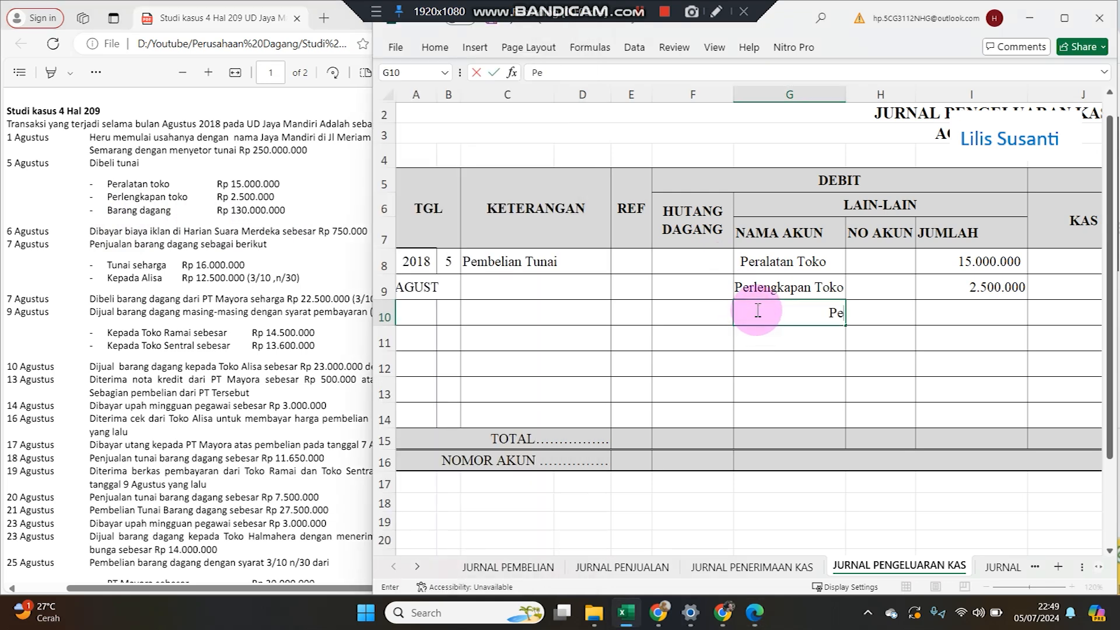
{"action": "type", "text": "mbelian"}
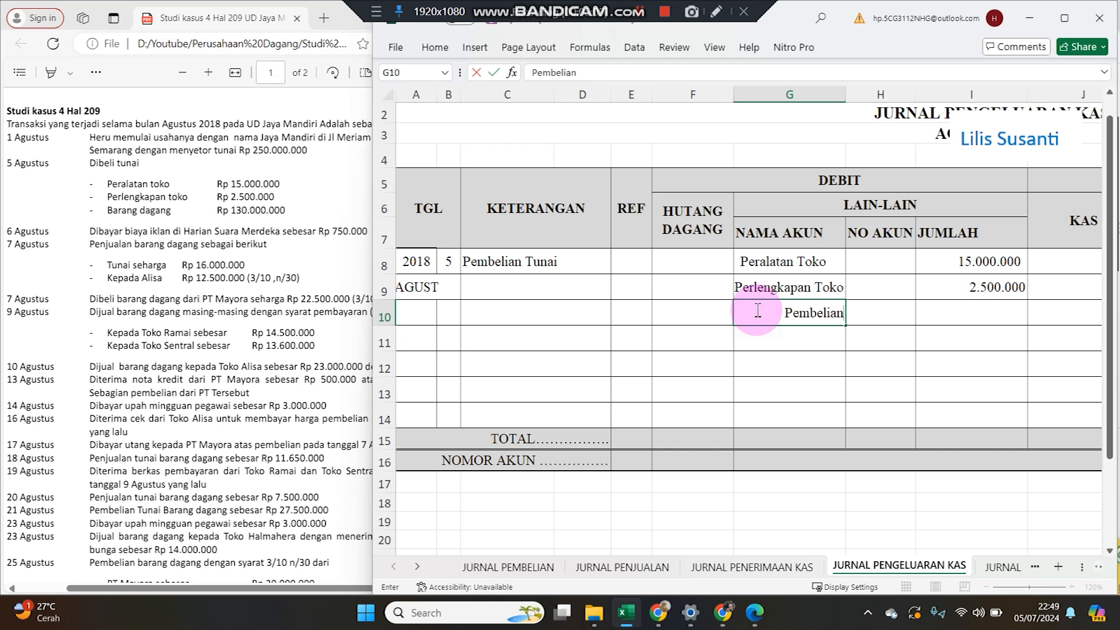
{"action": "key", "text": "Tab"}
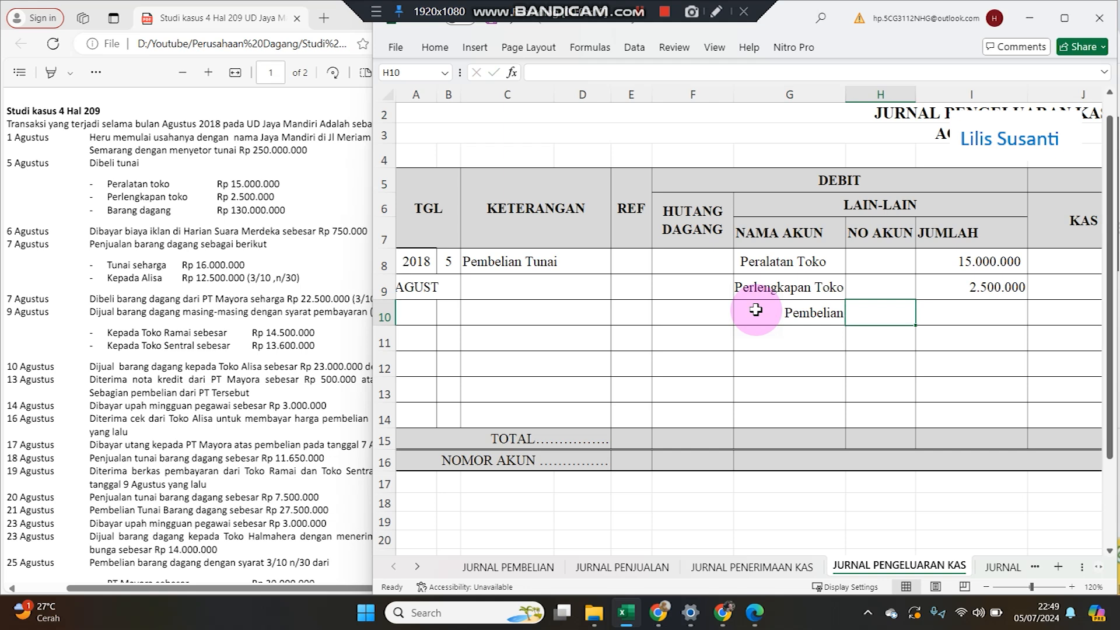
{"action": "key", "text": "Tab"}
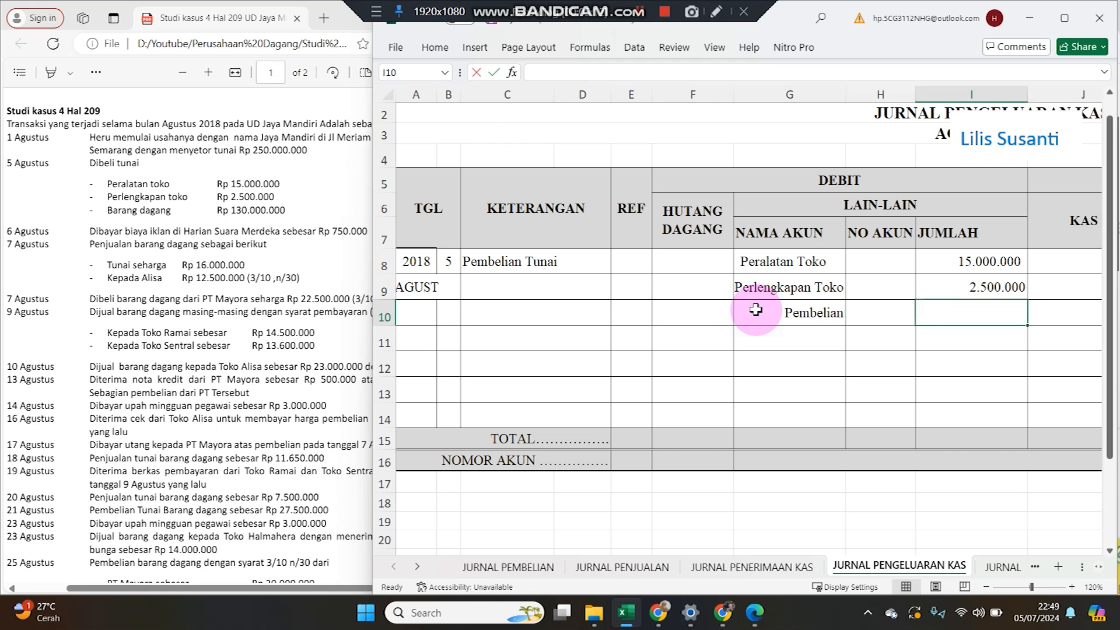
{"action": "type", "text": "130.000.00"}
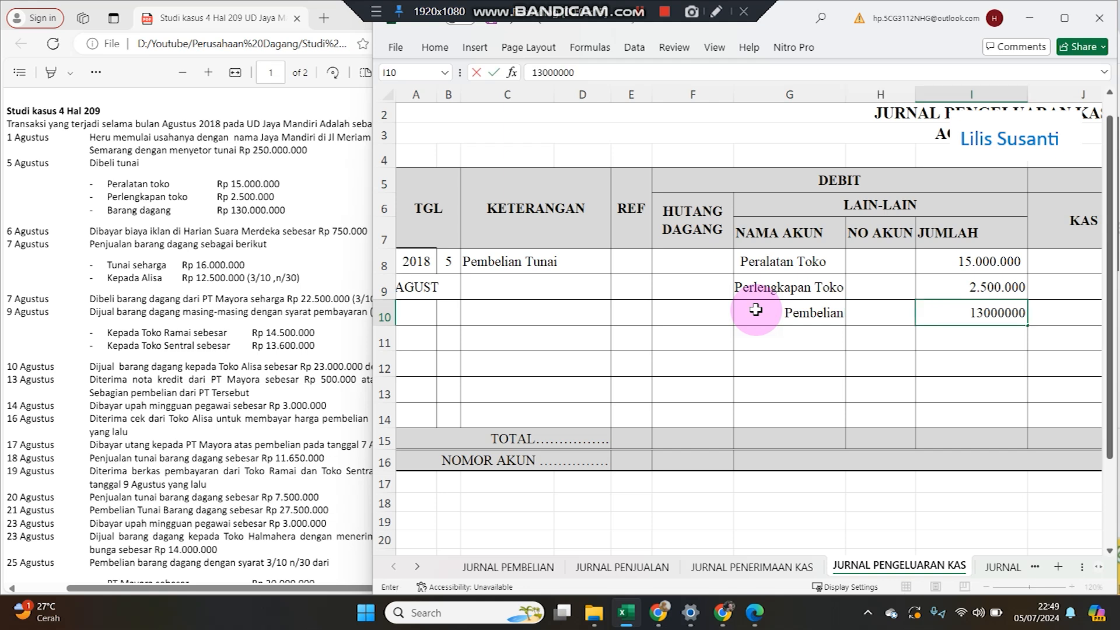
{"action": "type", "text": "0"}
Left-align the Pembelian account name in cell G10
{"action": "left_click", "coordinate": [756, 310]}
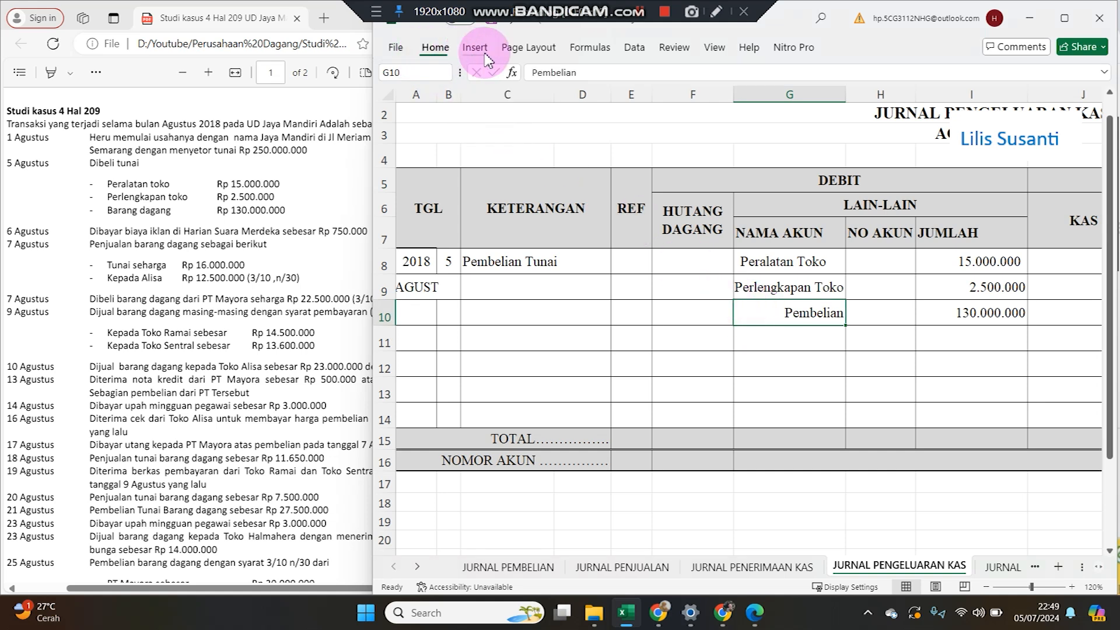
{"action": "left_click", "coordinate": [435, 47]}
{"action": "left_click", "coordinate": [584, 89]}
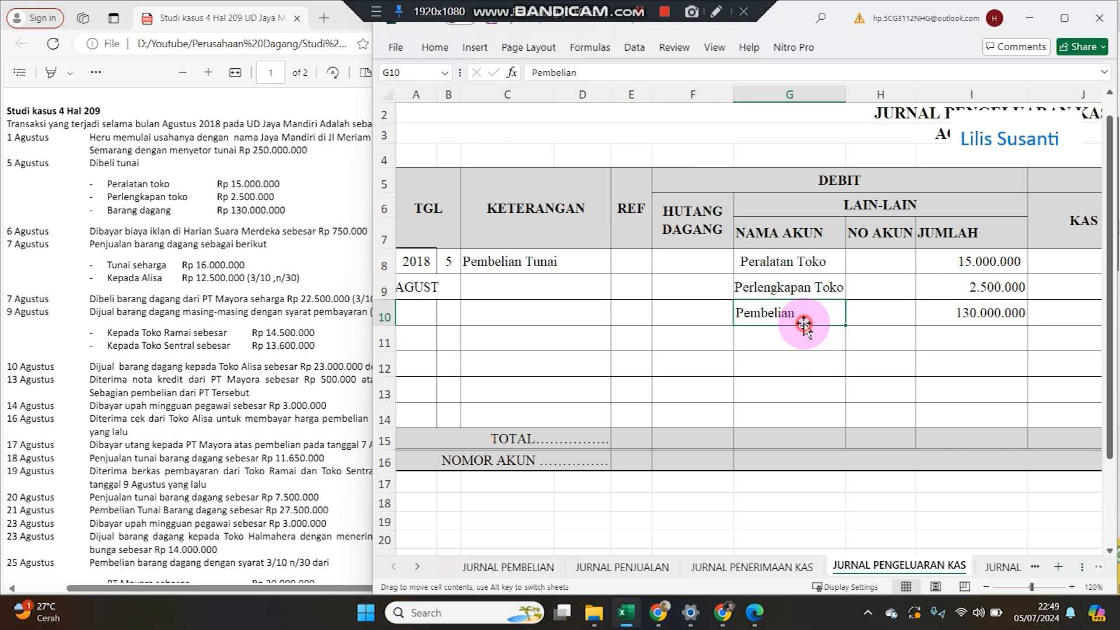
Total the three purchase amounts in the Kas column at J10 with the formula =I8+I9+I10
{"action": "left_click", "coordinate": [853, 311]}
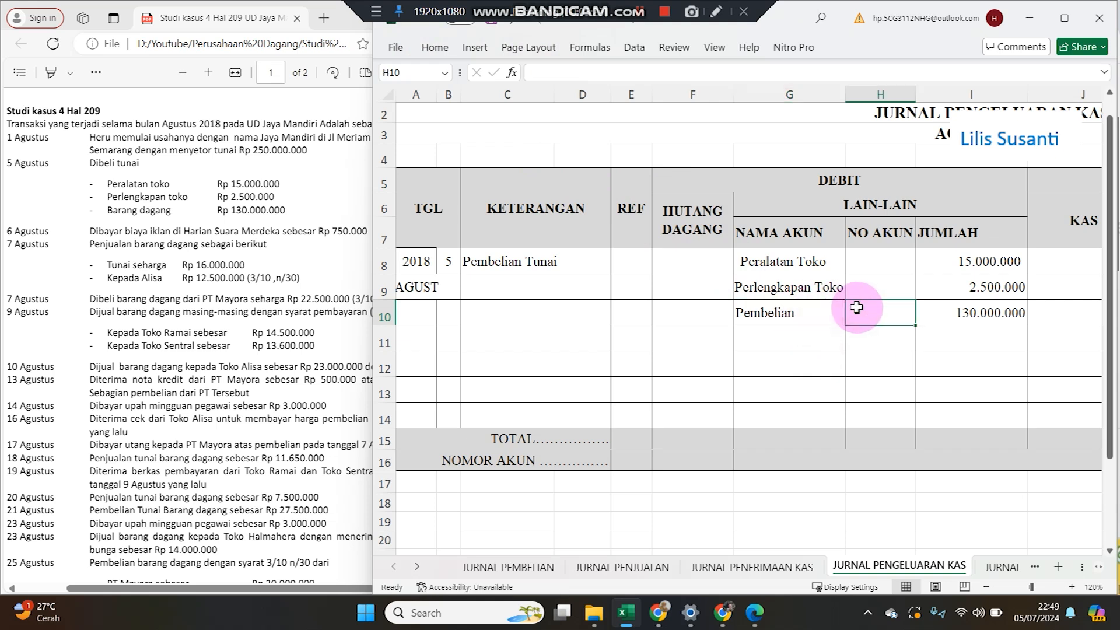
{"action": "key", "text": "Right"}
{"action": "key", "text": "Right"}
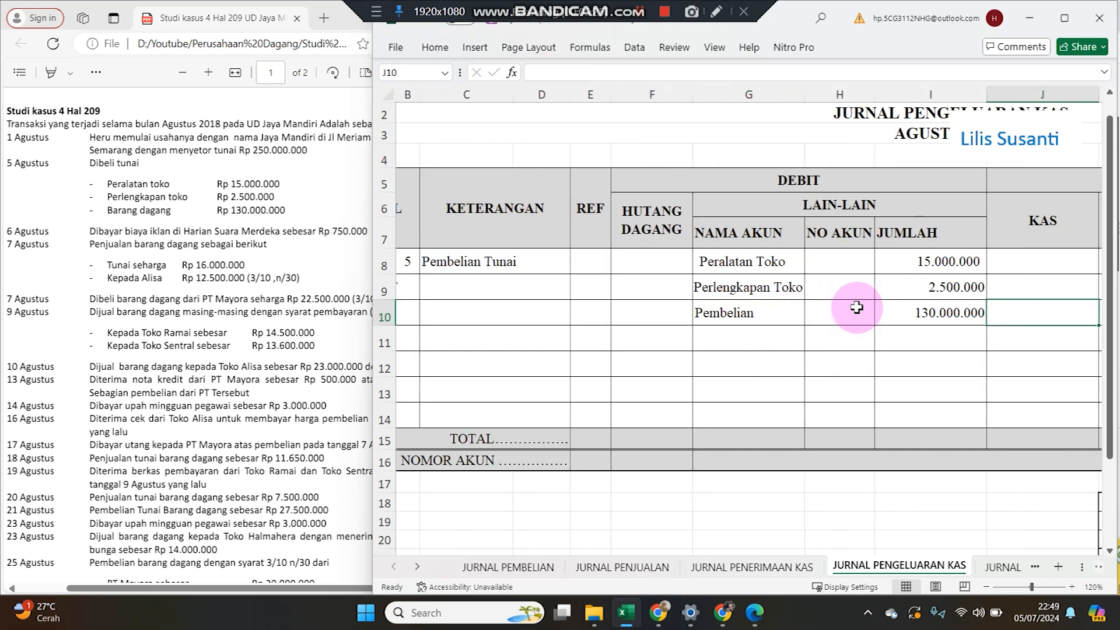
{"action": "type", "text": "="}
{"action": "key", "text": "Left"}
{"action": "key", "text": "Up"}
{"action": "key", "text": "Up"}
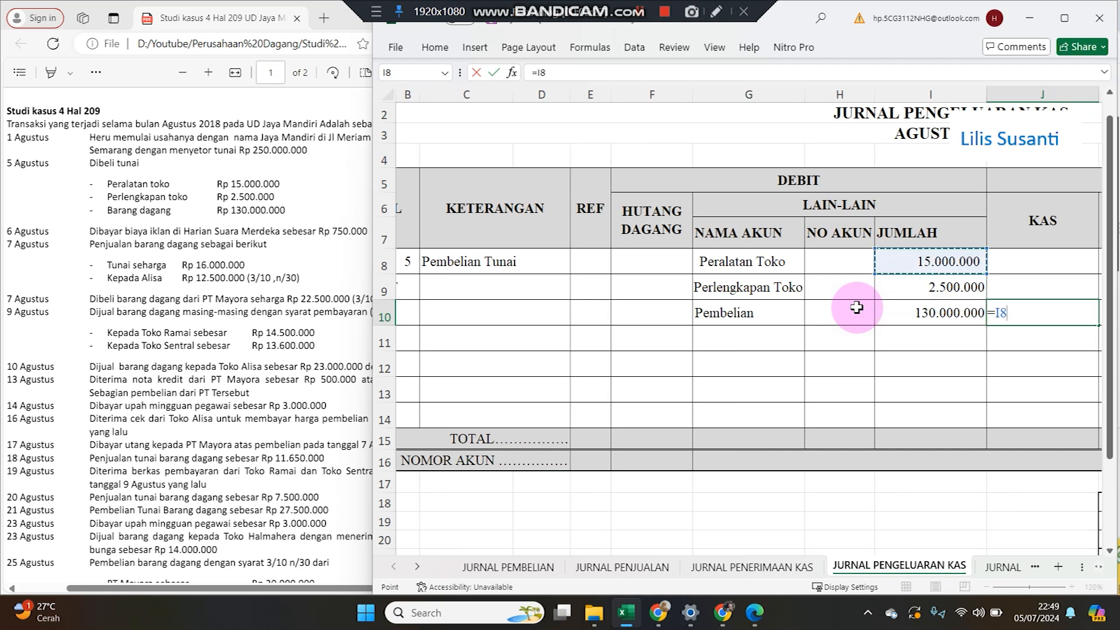
{"action": "type", "text": "+"}
{"action": "key", "text": "Left"}
{"action": "key", "text": "Up"}
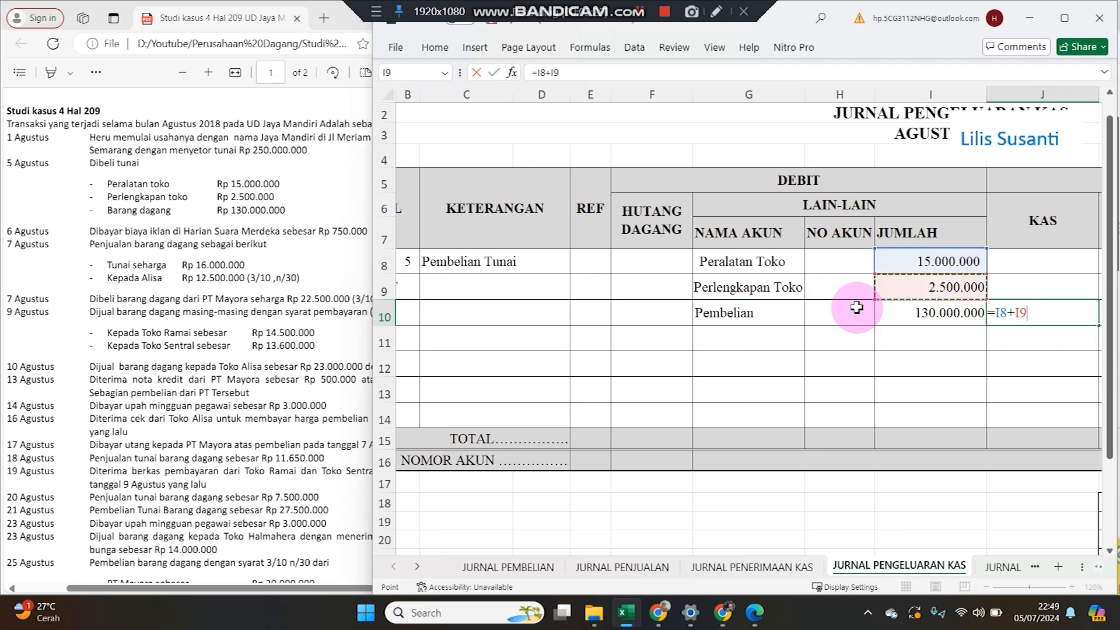
{"action": "type", "text": "+"}
{"action": "key", "text": "Left"}
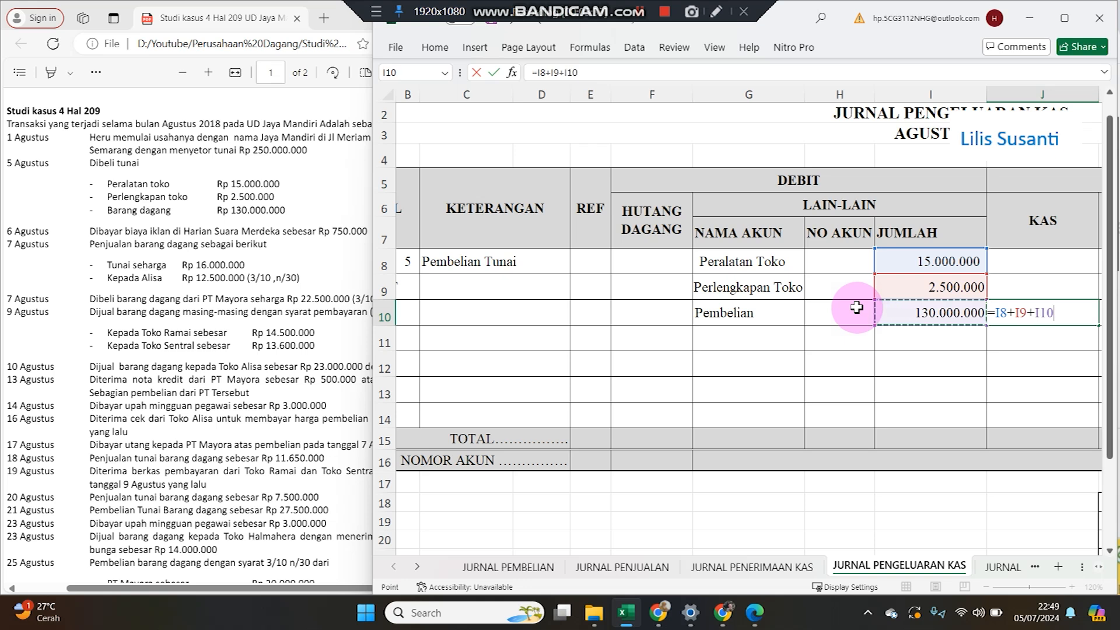
{"action": "key", "text": "Return"}
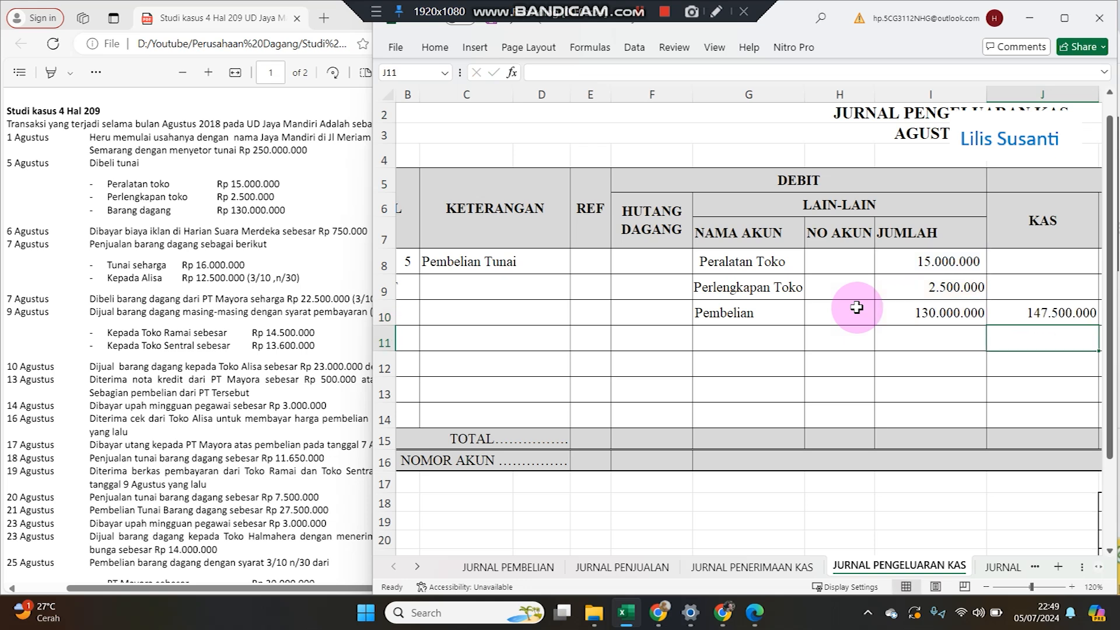
Move the Kas total formula from J10 up to J8, beside the Peralatan Toko entry
{"action": "key", "text": "Up"}
{"action": "key", "text": "ctrl+x"}
{"action": "key", "text": "Up"}
{"action": "key", "text": "Up"}
{"action": "key", "text": "ctrl+v"}
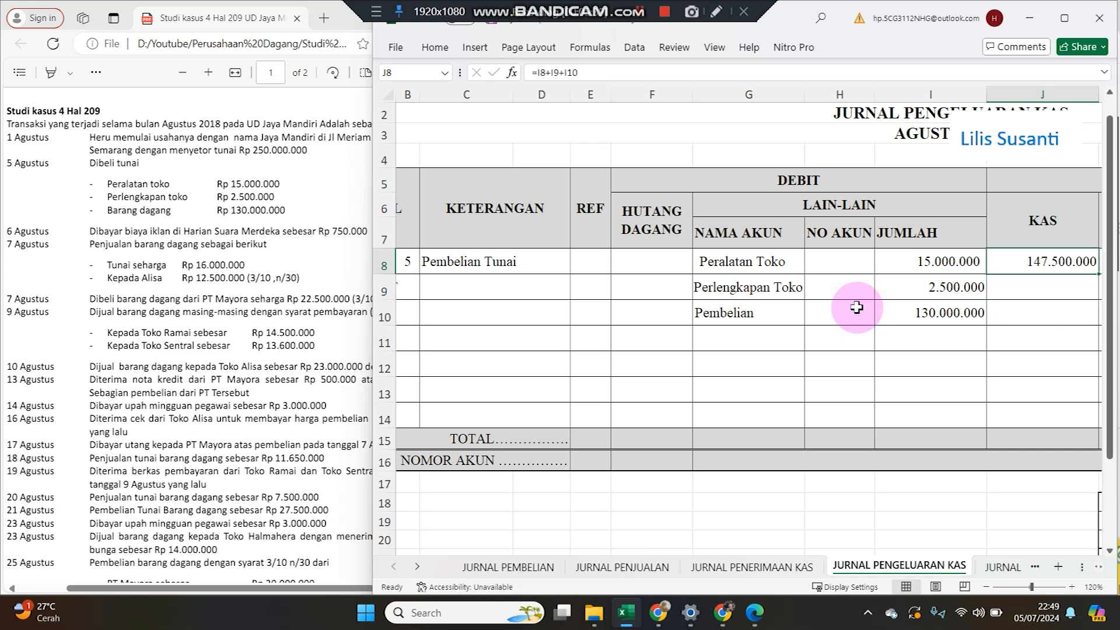
{"action": "key", "text": "Down"}
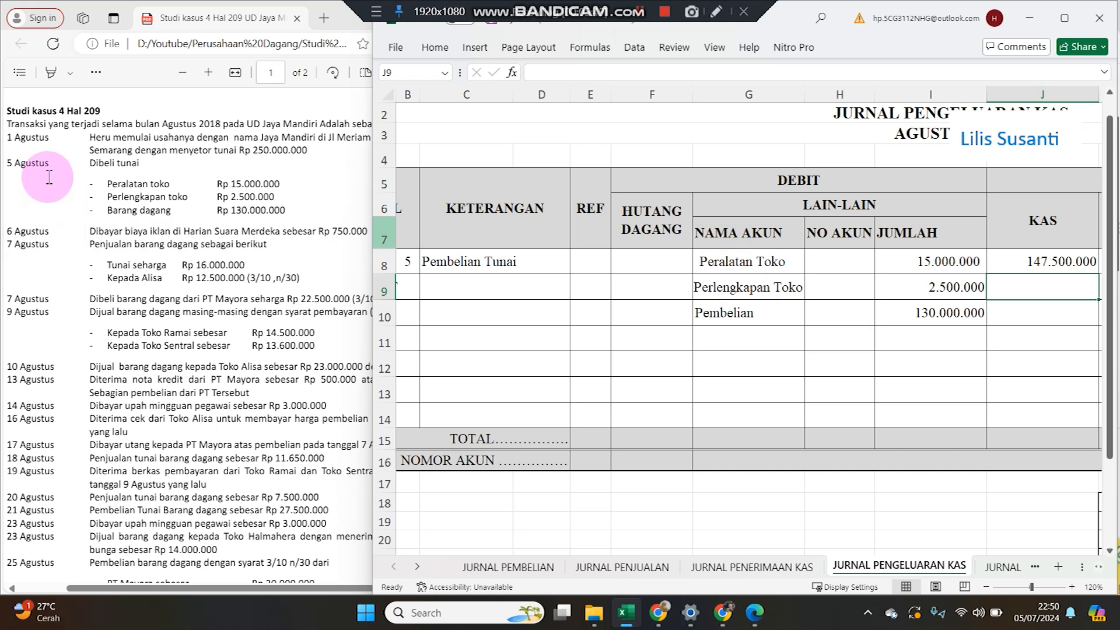
Start the 6 Agustus advertising payment from the case study PDF in row 11 with date 6 and the description Biaya Iklan
{"action": "left_click", "coordinate": [92, 202]}
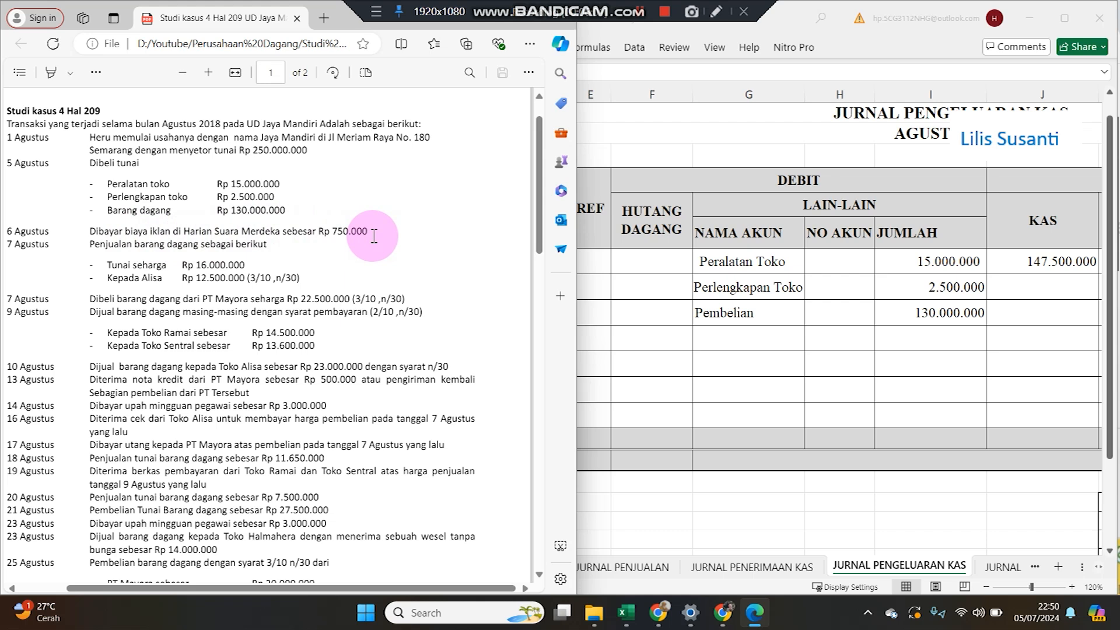
{"action": "left_click", "coordinate": [655, 258]}
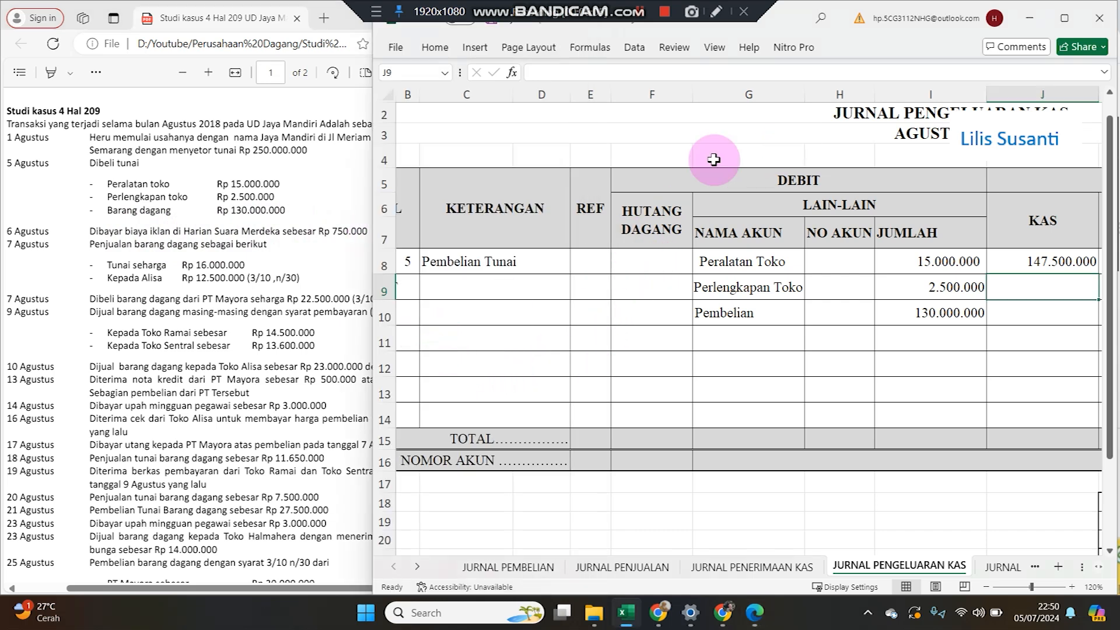
{"action": "left_click", "coordinate": [405, 343]}
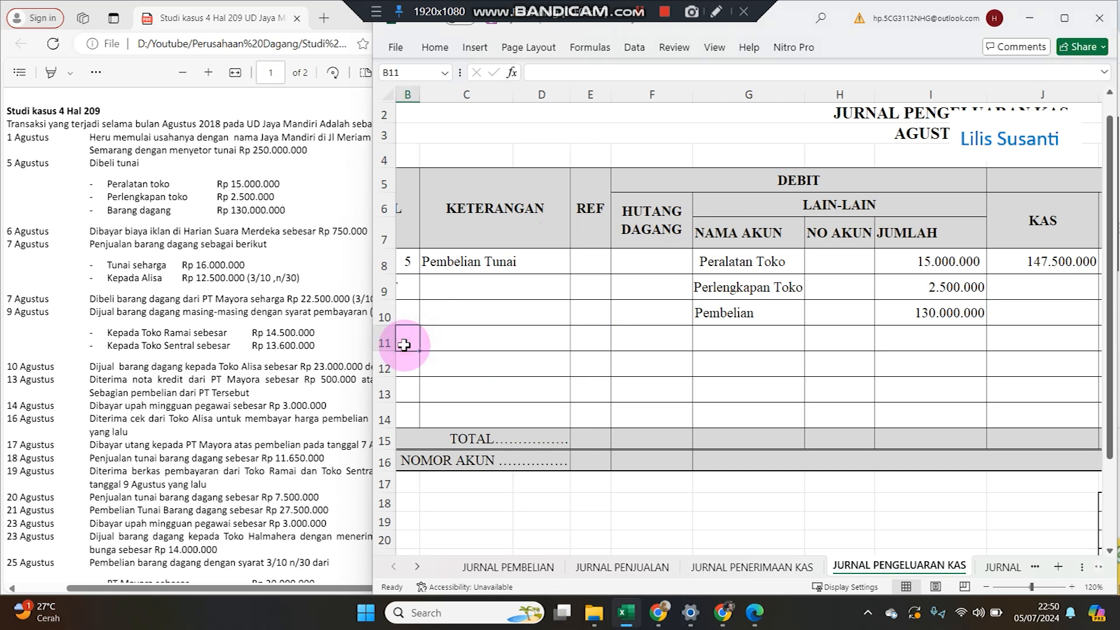
{"action": "type", "text": "6"}
{"action": "key", "text": "Tab"}
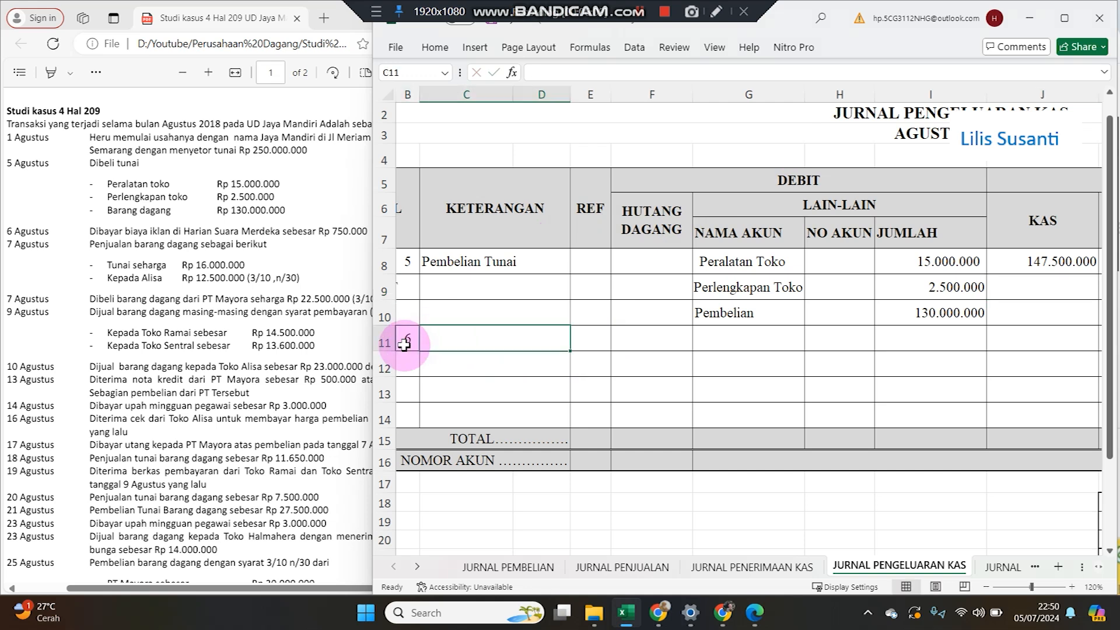
{"action": "type", "text": "Biaya I"}
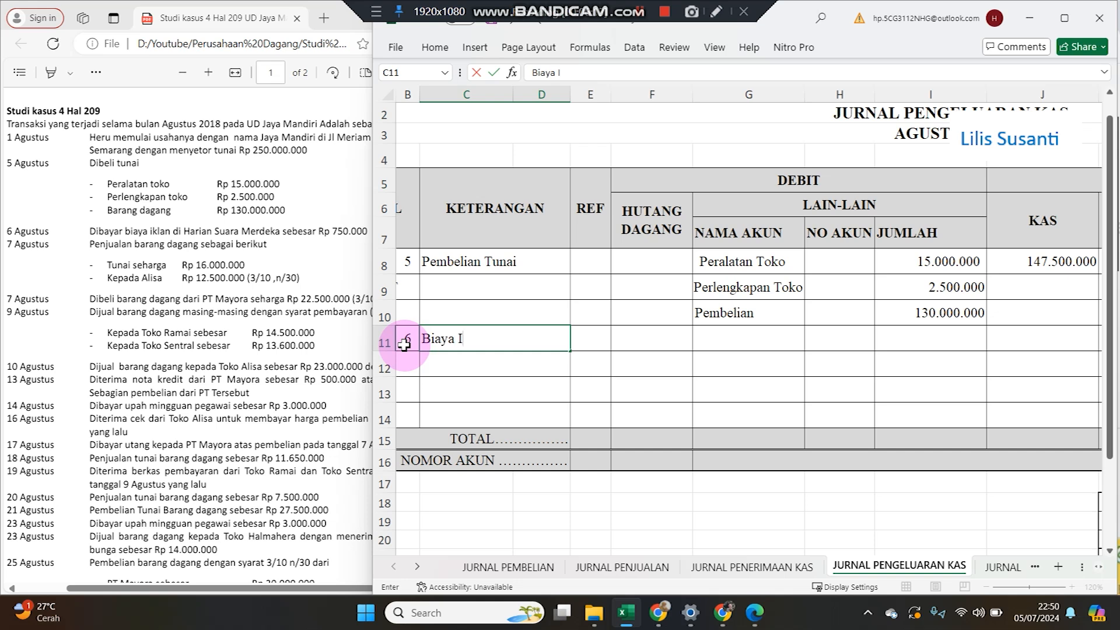
{"action": "key", "text": "Tab"}
{"action": "key", "text": "Tab"}
{"action": "key", "text": "Tab"}
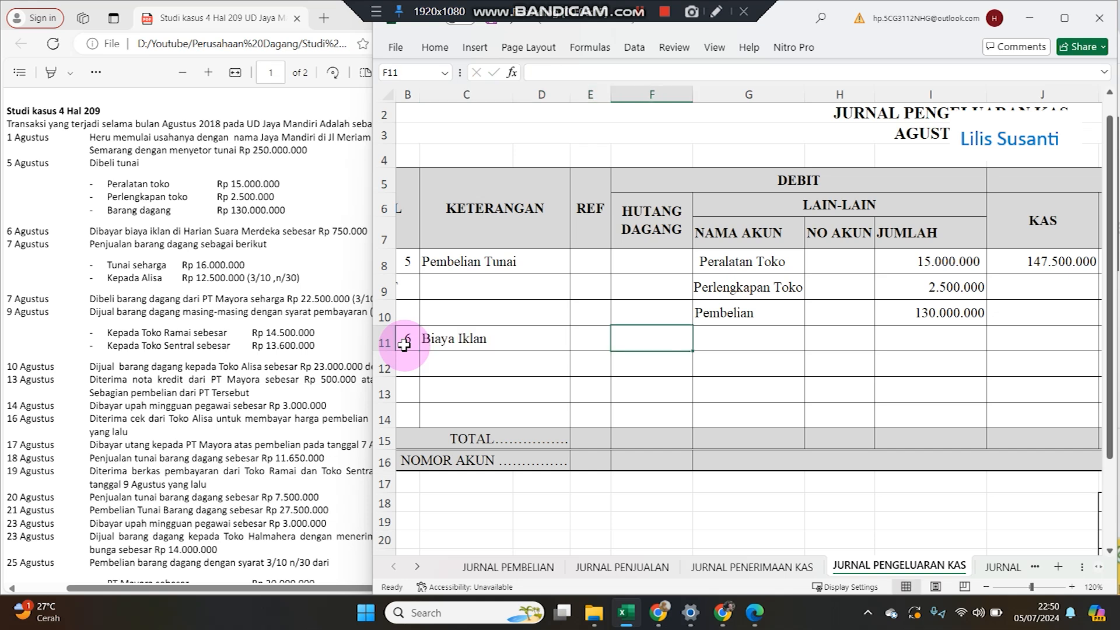
Fill in row 11's Lain-lain debit with the account Beban Iklan and a Jumlah of 750000
{"action": "type", "text": "Beban"}
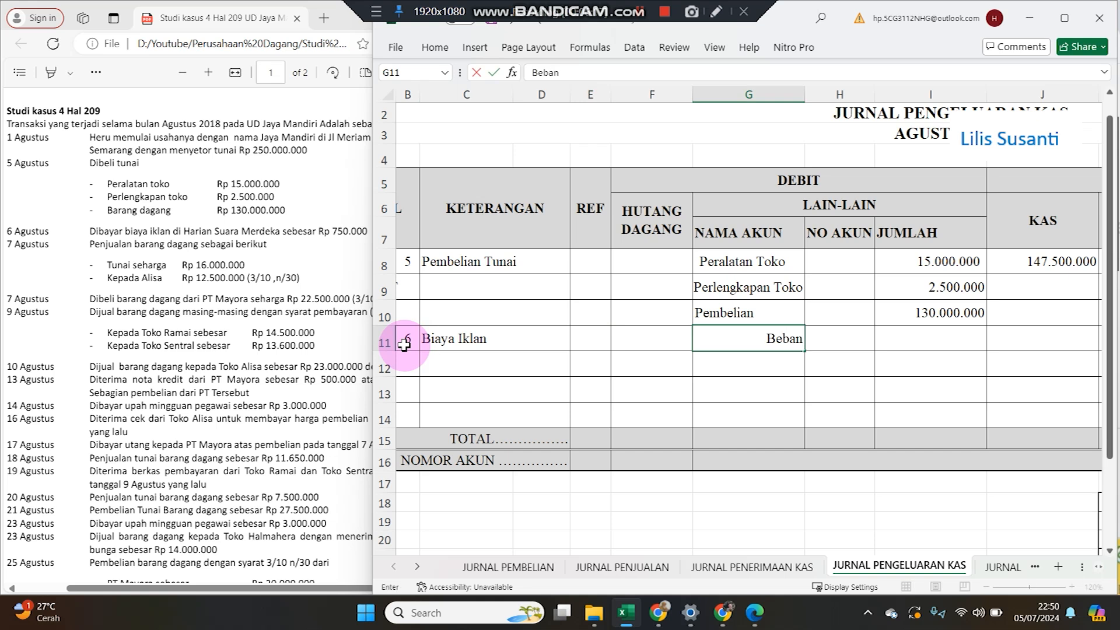
{"action": "type", "text": " Iklan"}
{"action": "key", "text": "Tab"}
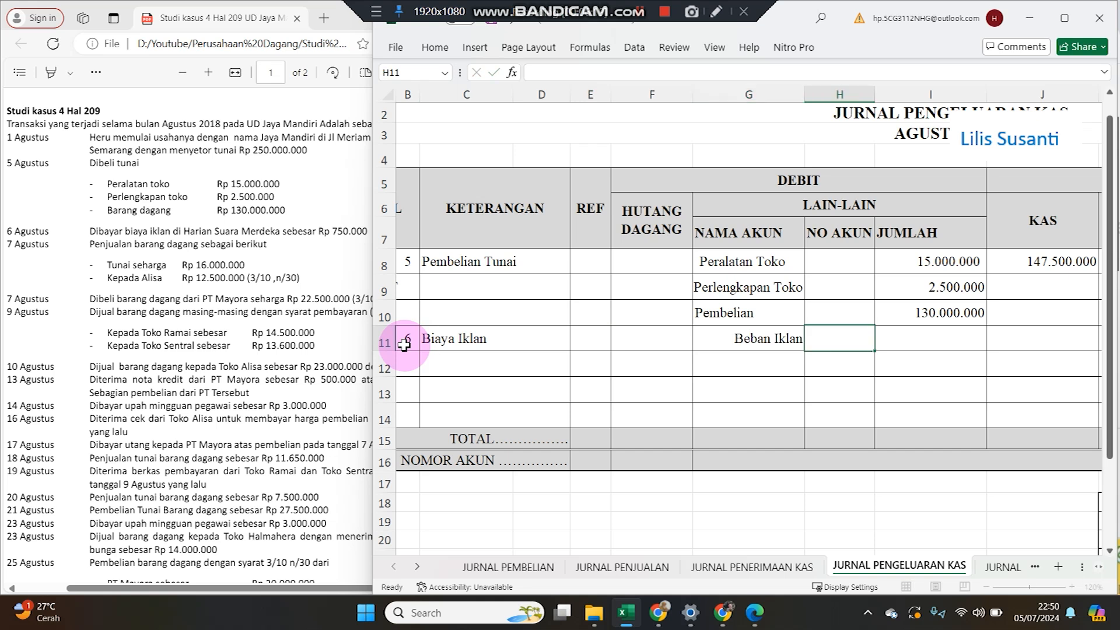
{"action": "key", "text": "Tab"}
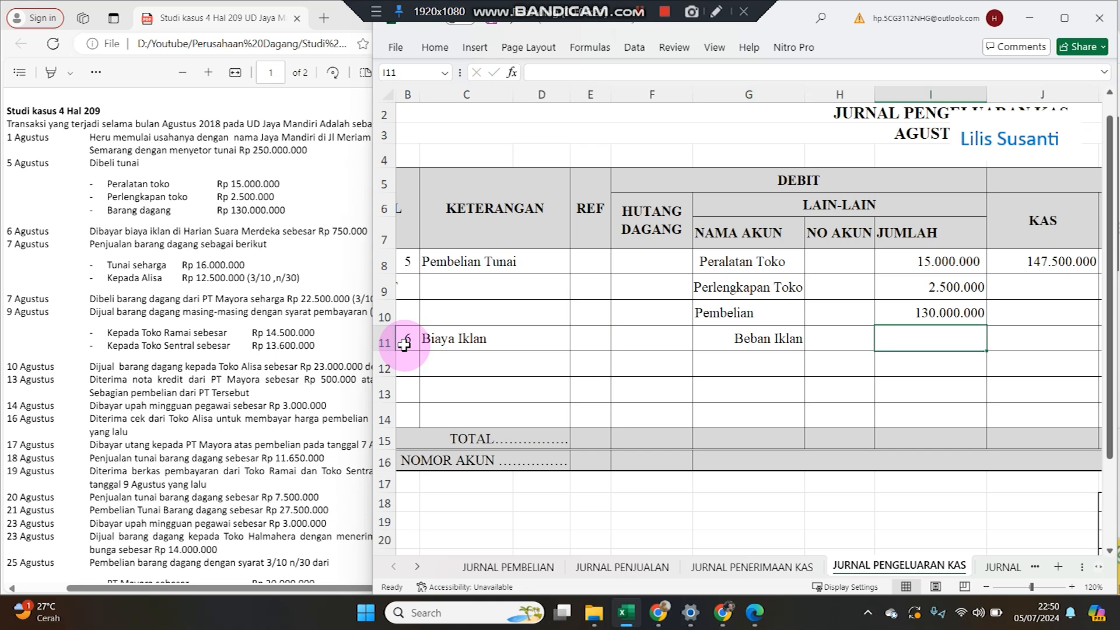
{"action": "type", "text": "750.000"}
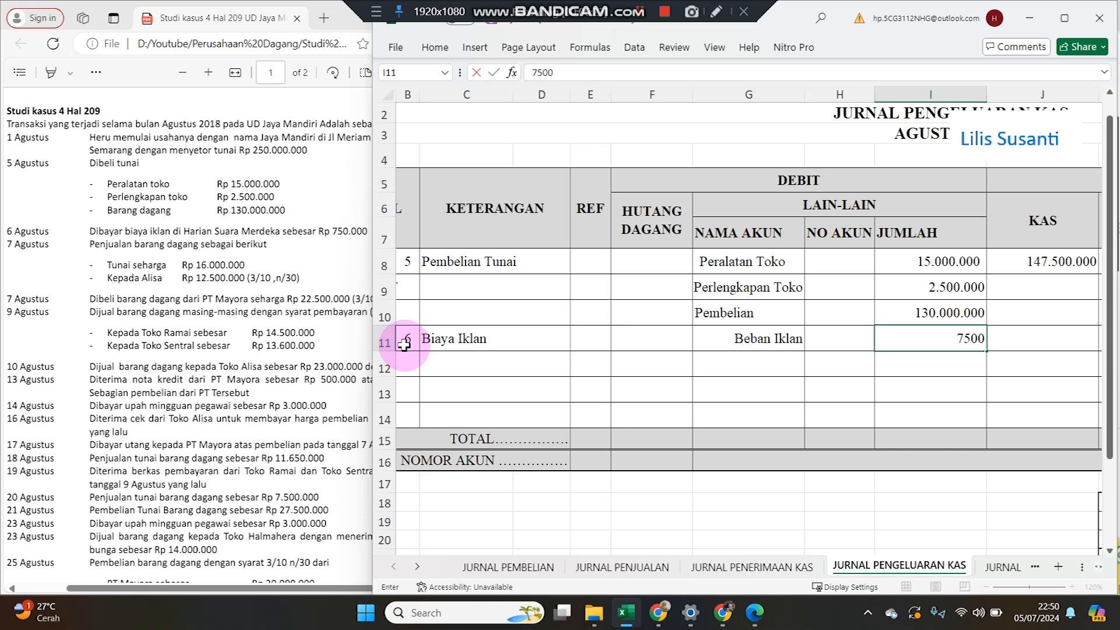
{"action": "key", "text": "Return"}
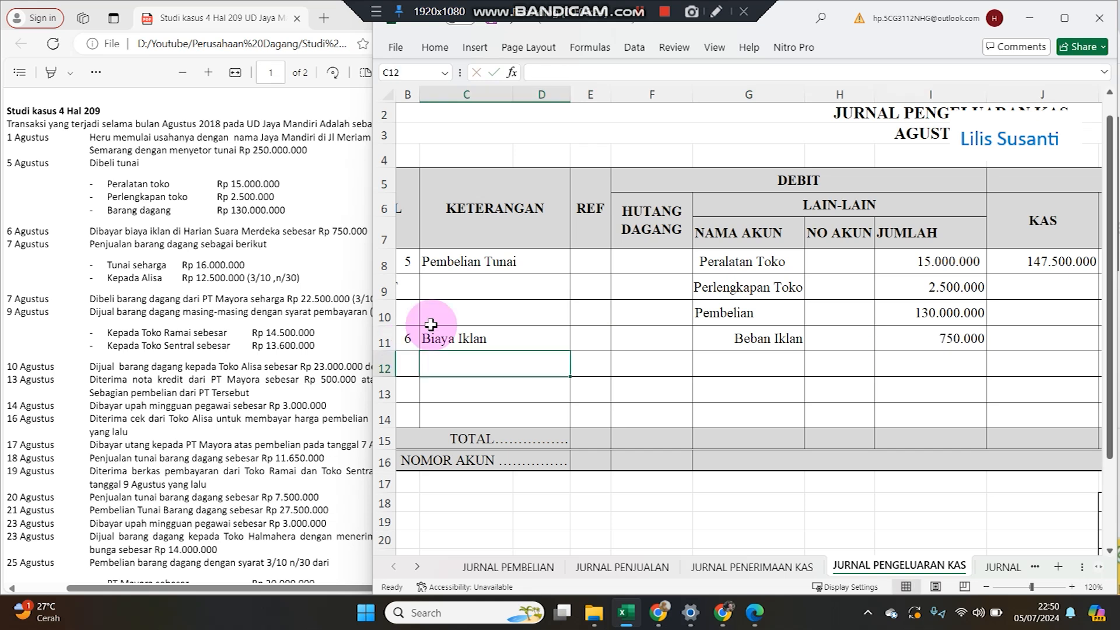
Enter row 11's Kas credit in J11 with the formula =I11
{"action": "left_click", "coordinate": [1007, 346]}
{"action": "type", "text": "=I11"}
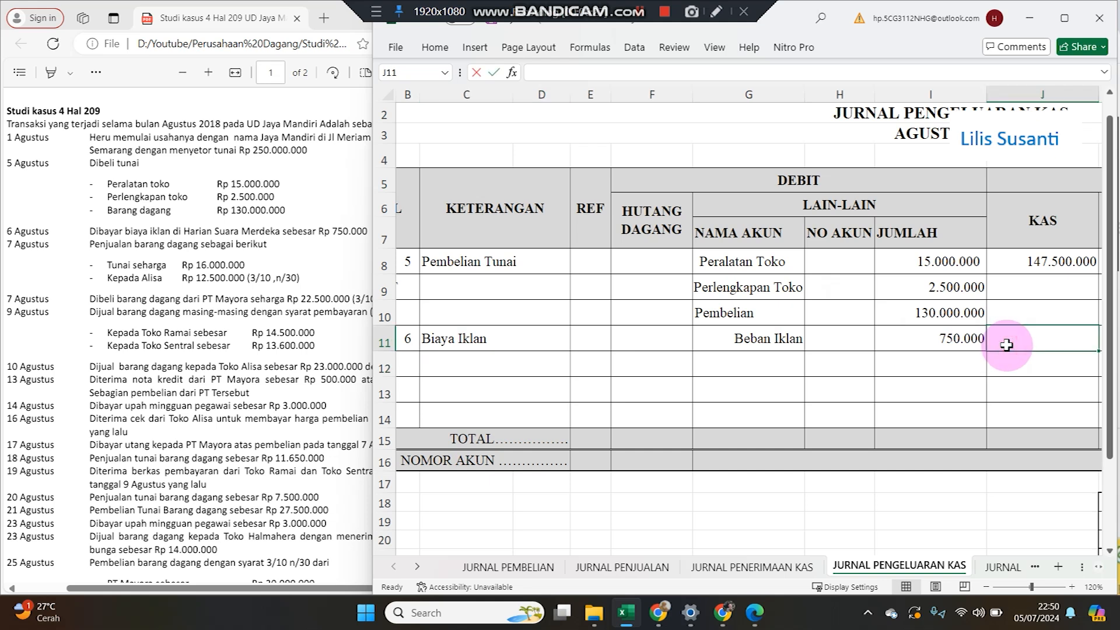
{"action": "key", "text": "Return"}
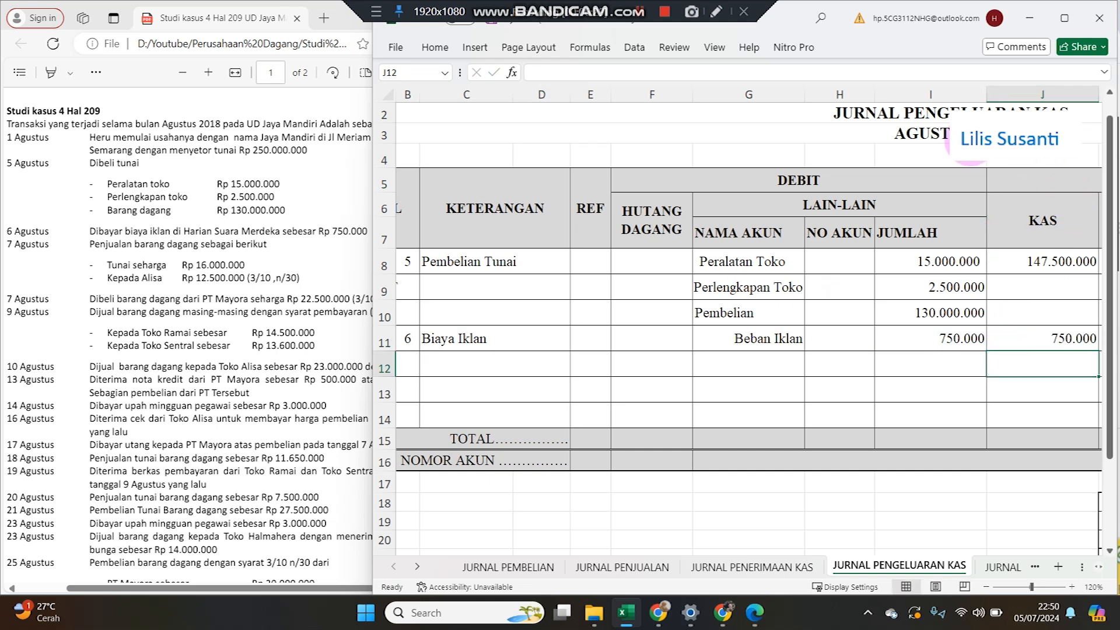
Narrow the Jumlah column I and the Kas column J, and enlarge the sheet's zoom to 130%
{"action": "left_click_drag", "start_coordinate": [986, 94], "coordinate": [955, 94]}
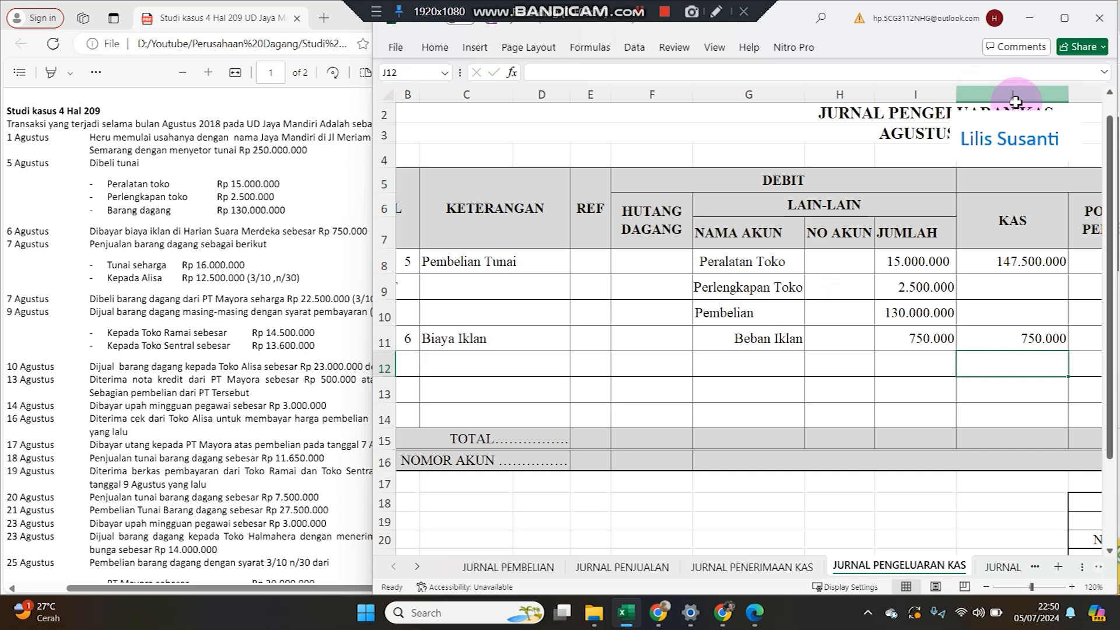
{"action": "left_click_drag", "start_coordinate": [1069, 94], "coordinate": [1033, 91]}
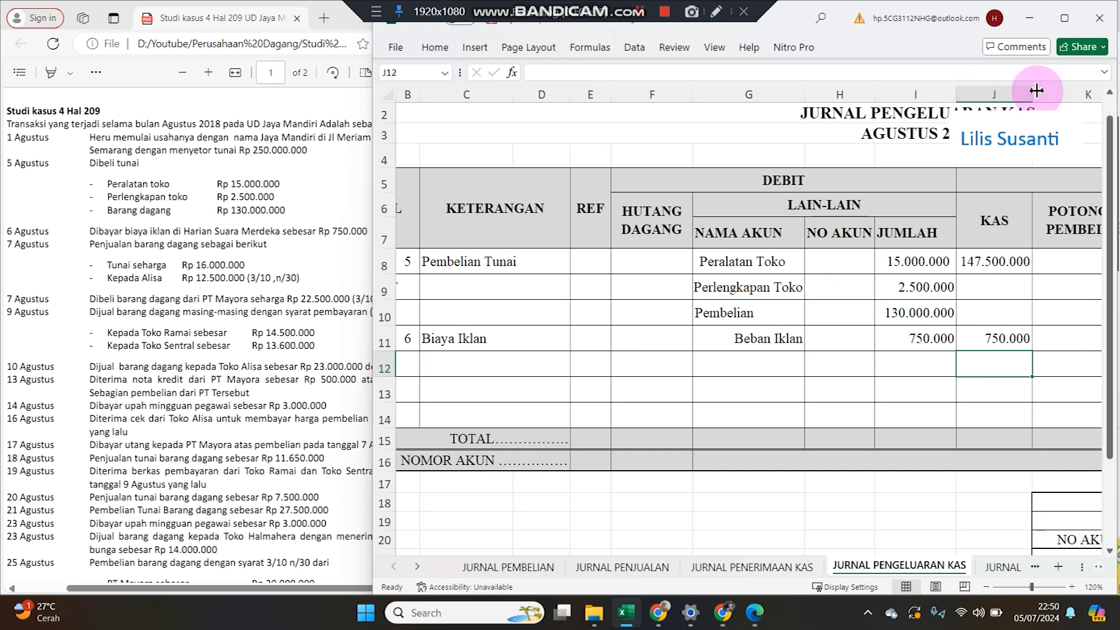
{"action": "left_click", "coordinate": [1073, 589]}
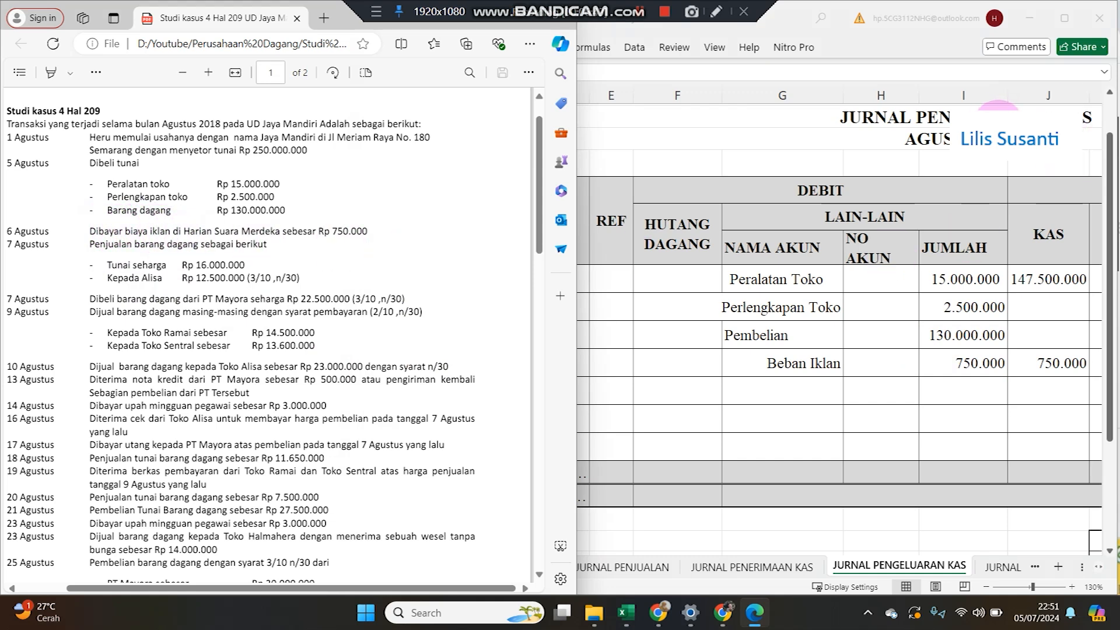
Review the 7 Agustus sales transaction in the case study PDF, covering the cash sale and the credit sale
{"action": "left_click", "coordinate": [820, 364]}
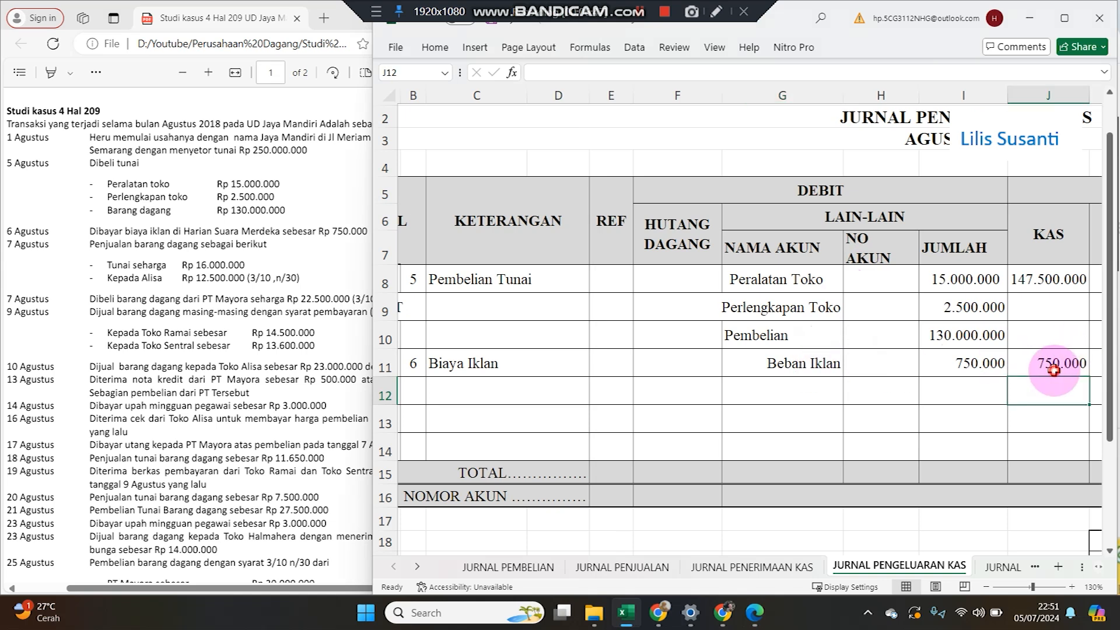
{"action": "left_click", "coordinate": [307, 267]}
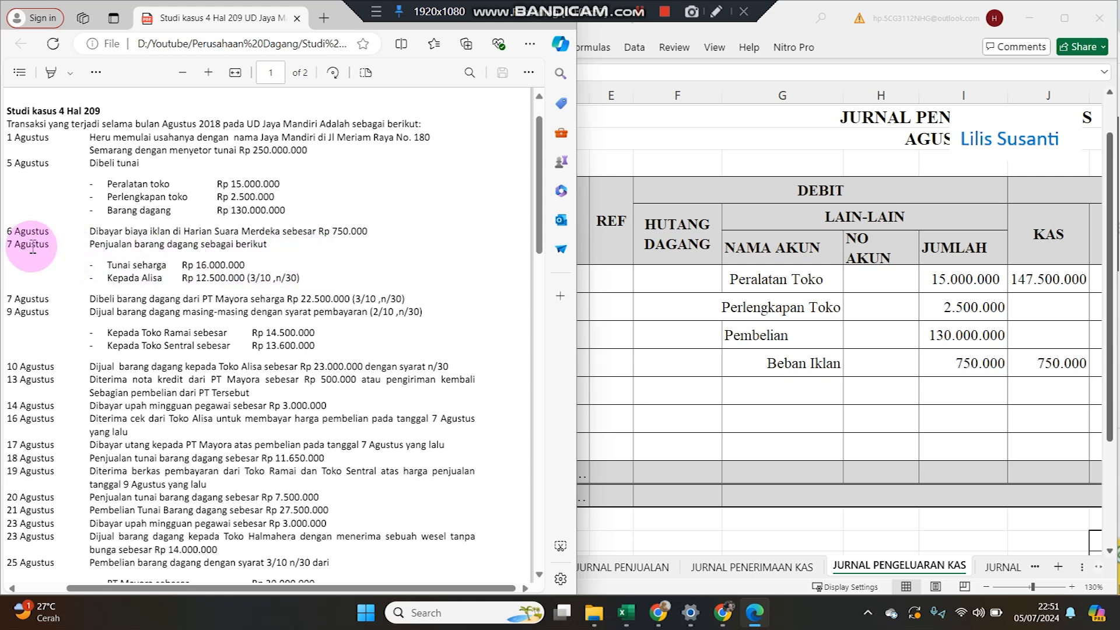
{"action": "left_click_drag", "start_coordinate": [5, 245], "coordinate": [226, 271]}
{"action": "right_click", "coordinate": [227, 272]}
{"action": "right_click", "coordinate": [180, 251]}
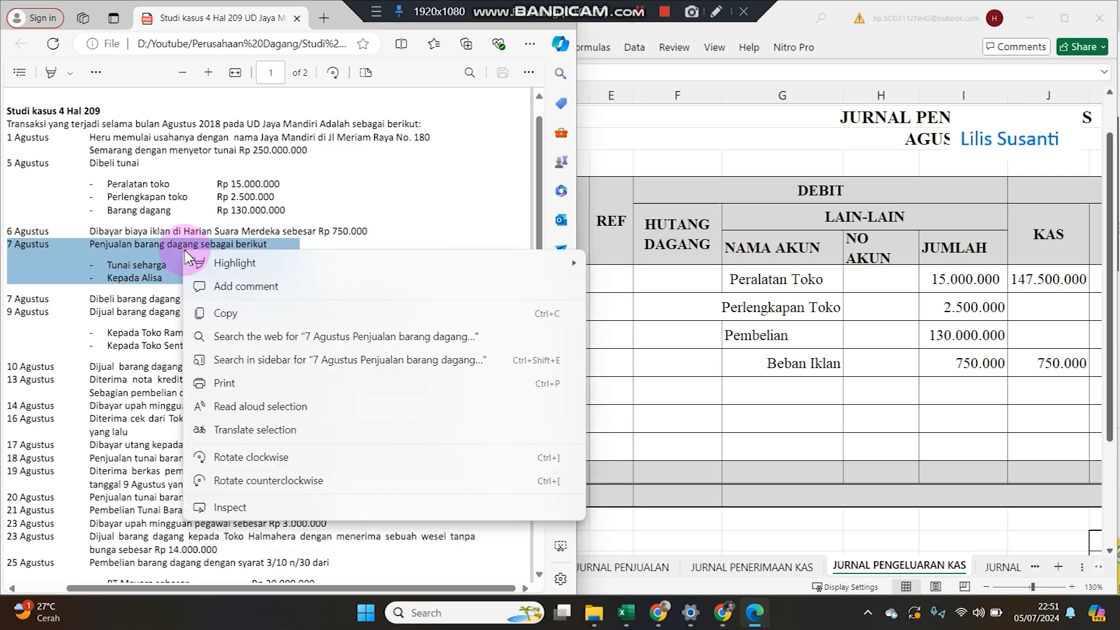
{"action": "left_click", "coordinate": [180, 251]}
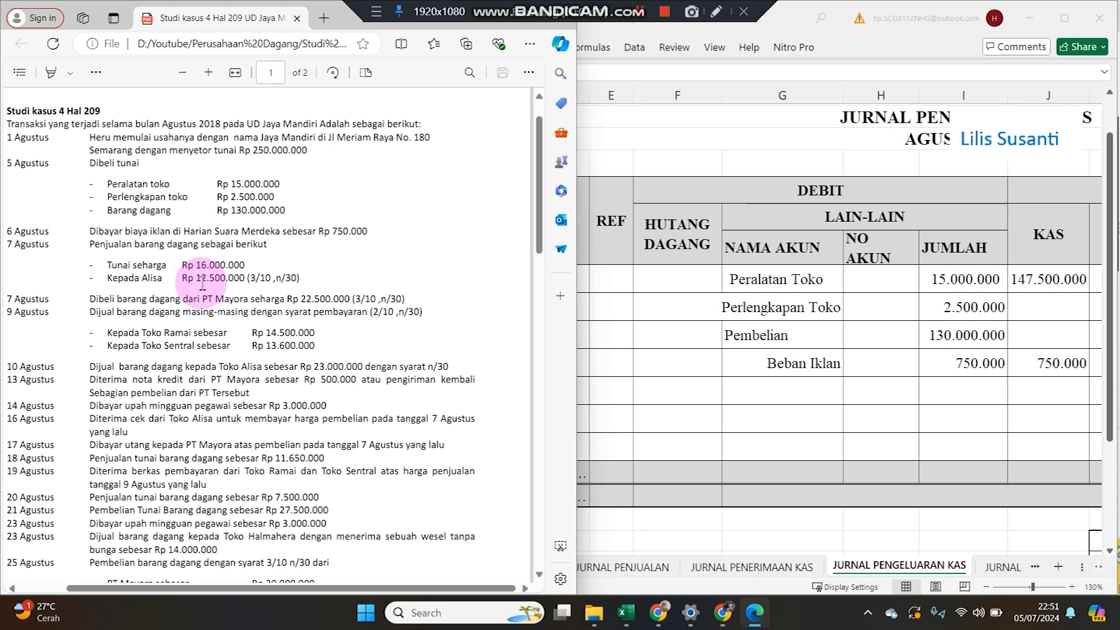
Start the 7 Agustus cash sale in row 9 of JURNAL PENERIMAAN KAS with date 7 and the description Penjualan Tunai
{"action": "left_click", "coordinate": [729, 303]}
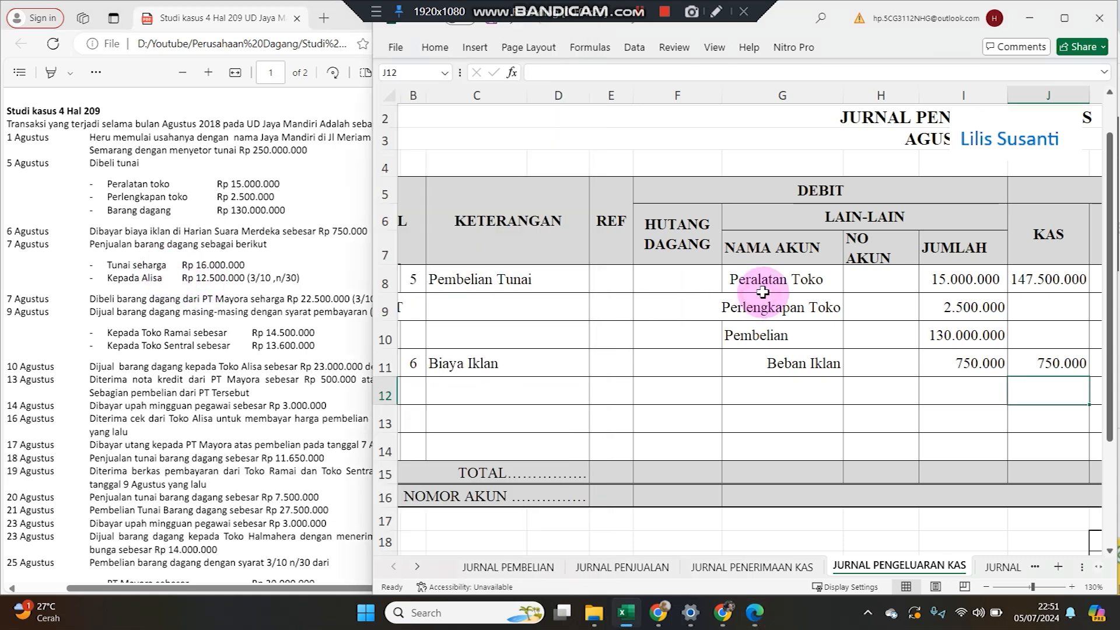
{"action": "left_click", "coordinate": [707, 567]}
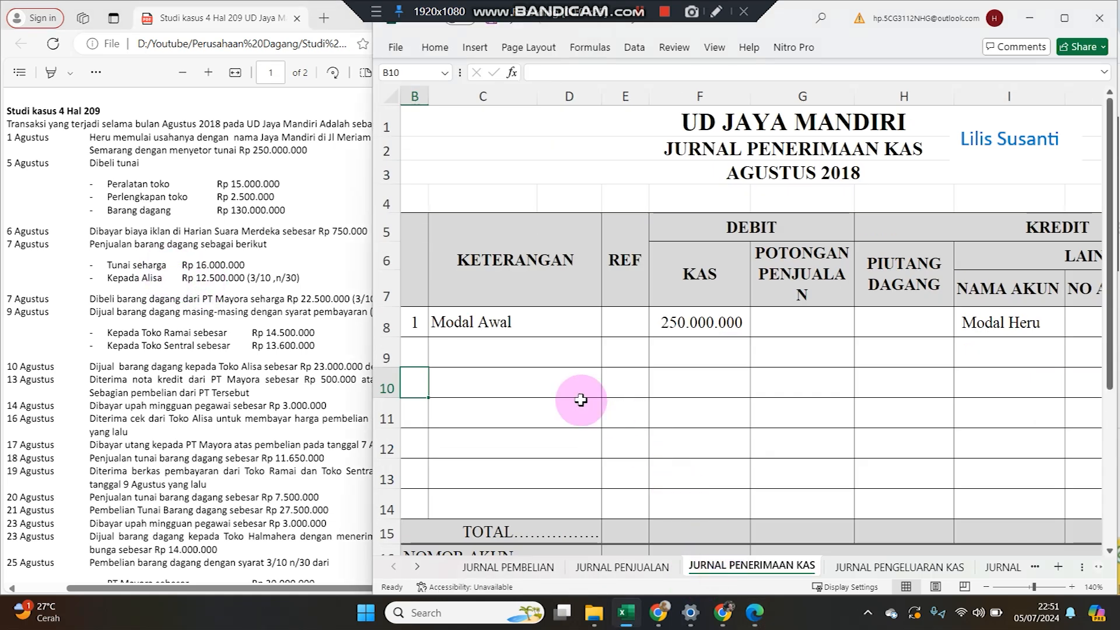
{"action": "left_click", "coordinate": [419, 354]}
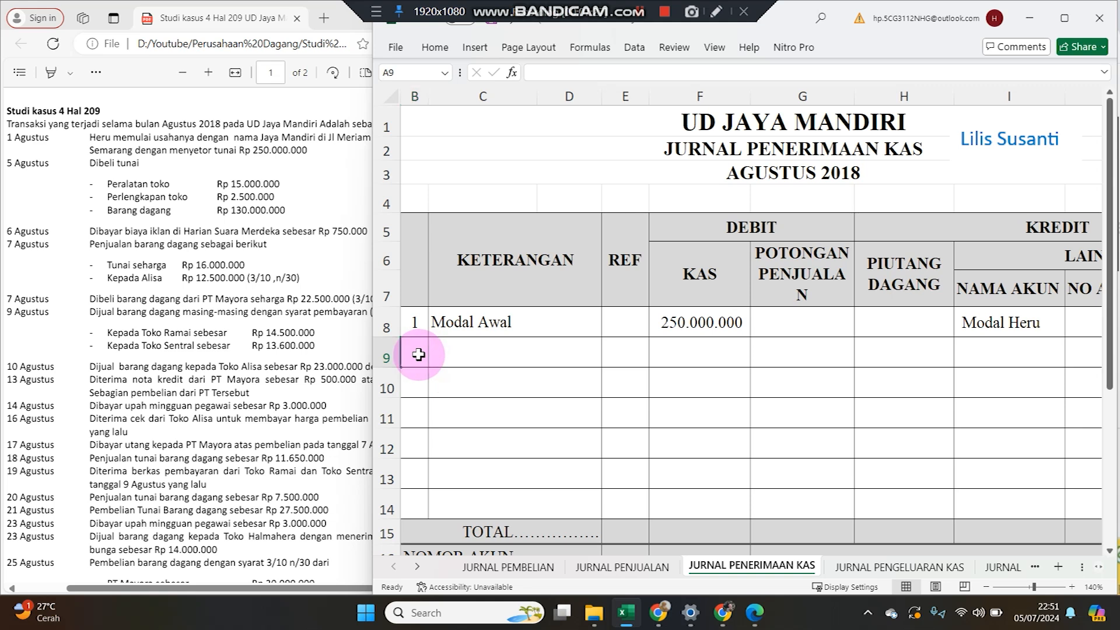
{"action": "scroll", "coordinate": [418, 354], "scroll_direction": "left", "scroll_amount": 1}
{"action": "type", "text": "7"}
{"action": "key", "text": "Tab"}
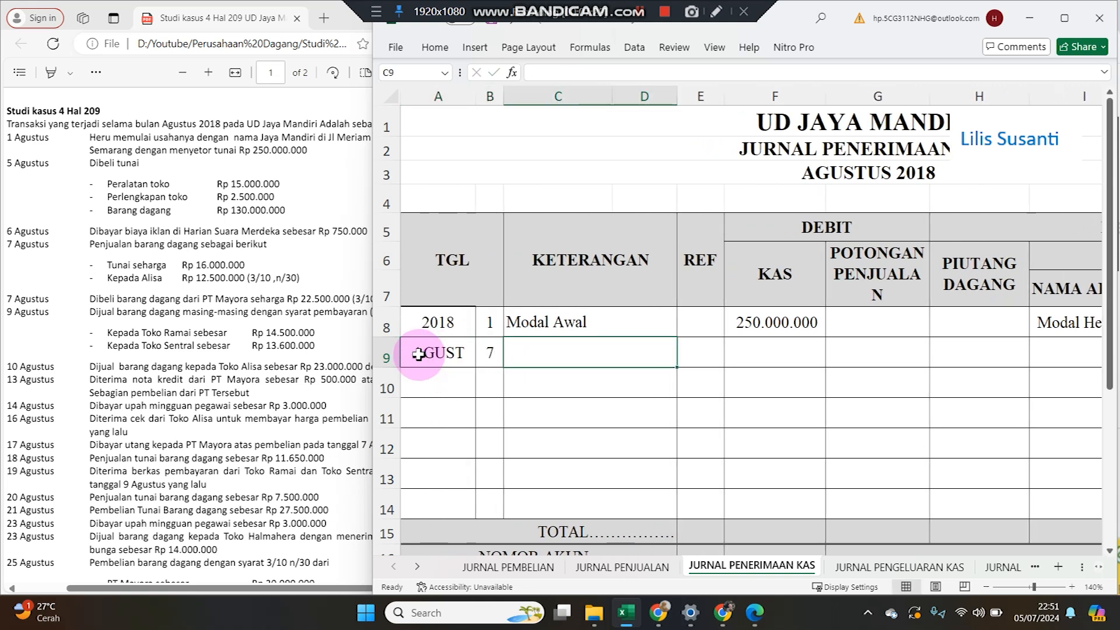
{"action": "type", "text": "Penju"}
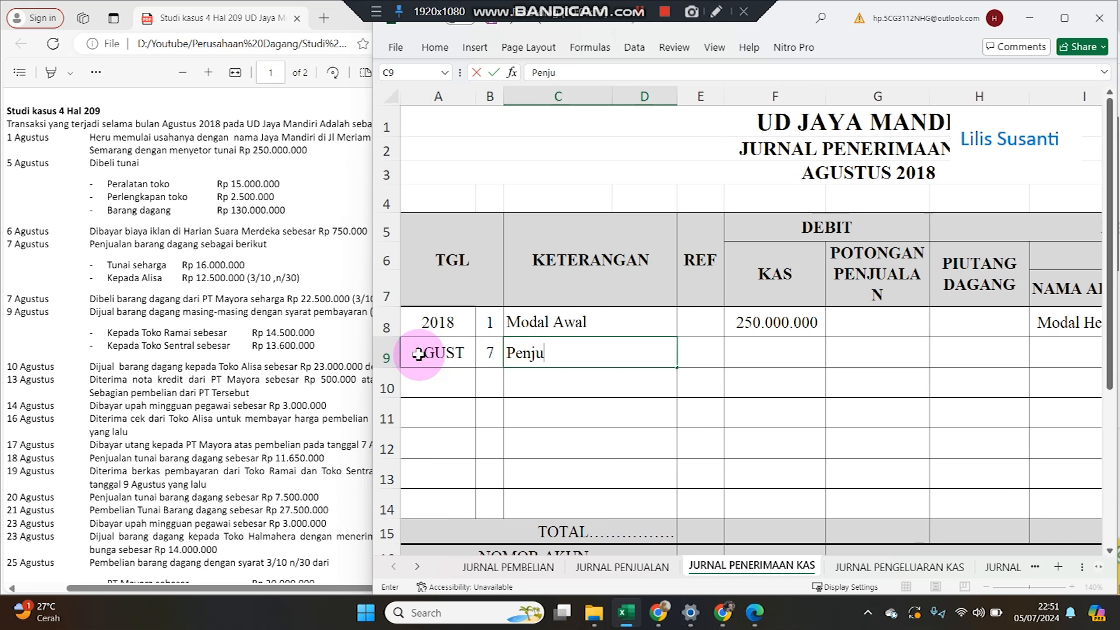
{"action": "type", "text": "alan Tuna"}
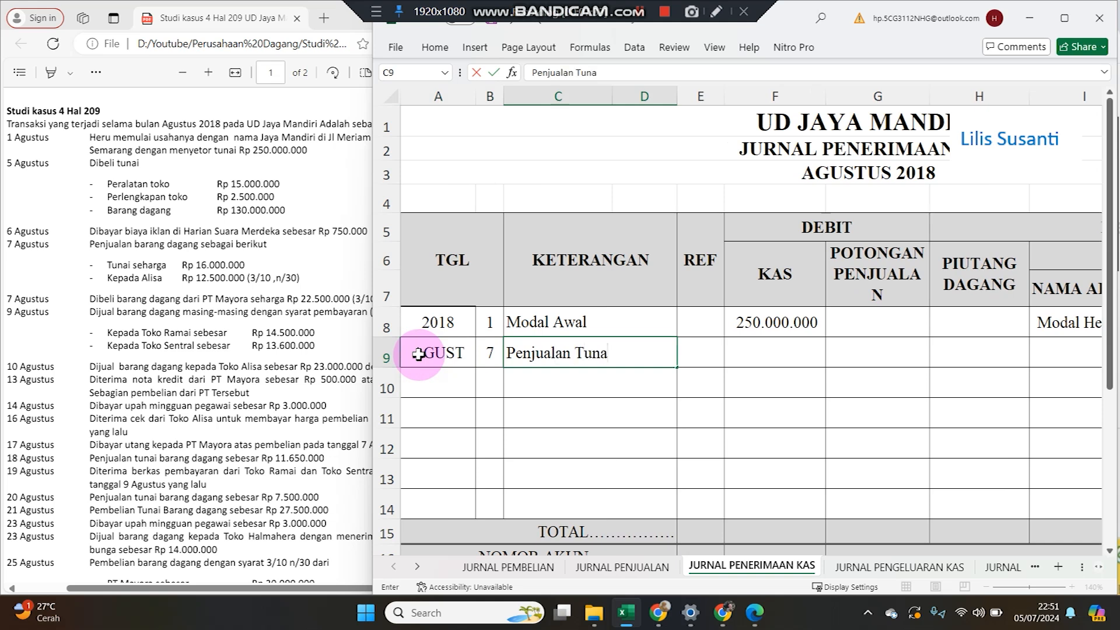
{"action": "type", "text": "i"}
{"action": "key", "text": "Tab"}
{"action": "key", "text": "Tab"}
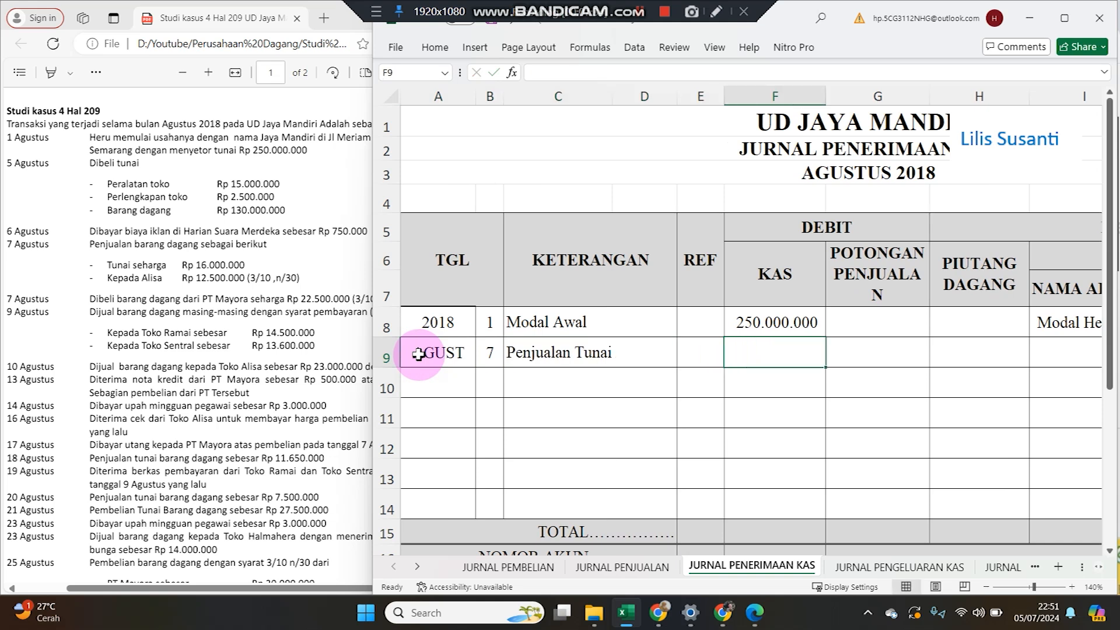
Set row 9's Kas debit to 16000000
{"action": "type", "text": "16.000."}
{"action": "type", "text": "0000"}
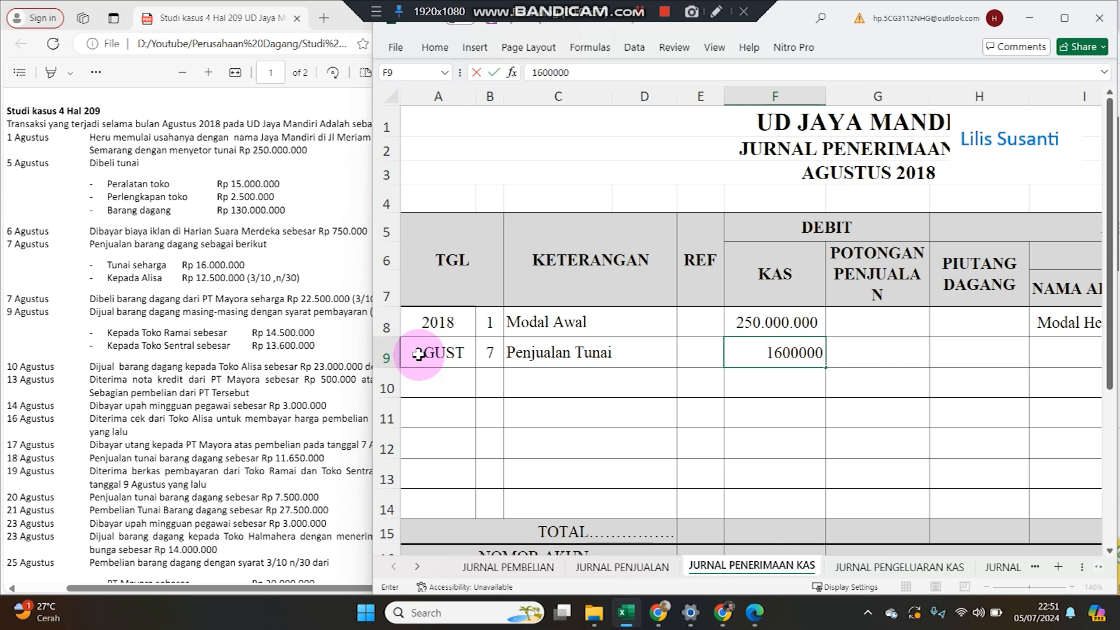
{"action": "type", "text": "0"}
{"action": "key", "text": "Tab"}
{"action": "key", "text": "Tab"}
{"action": "key", "text": "Tab"}
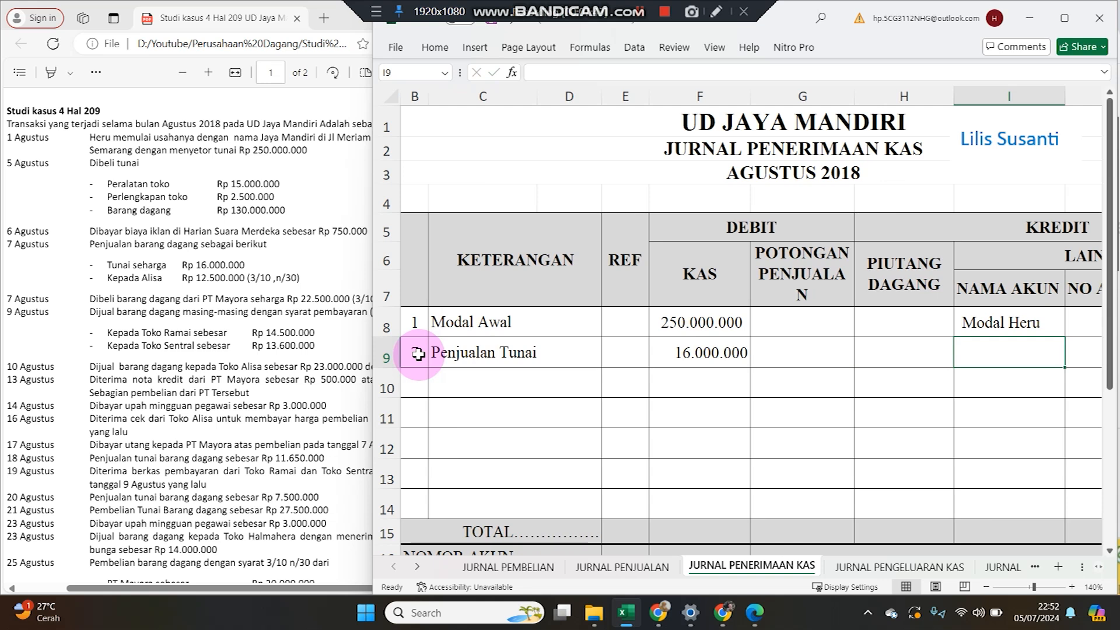
Fill in row 9's Lain-lain credit with the account Penjualan and the Jumlah formula =F9
{"action": "type", "text": "Penjualan"}
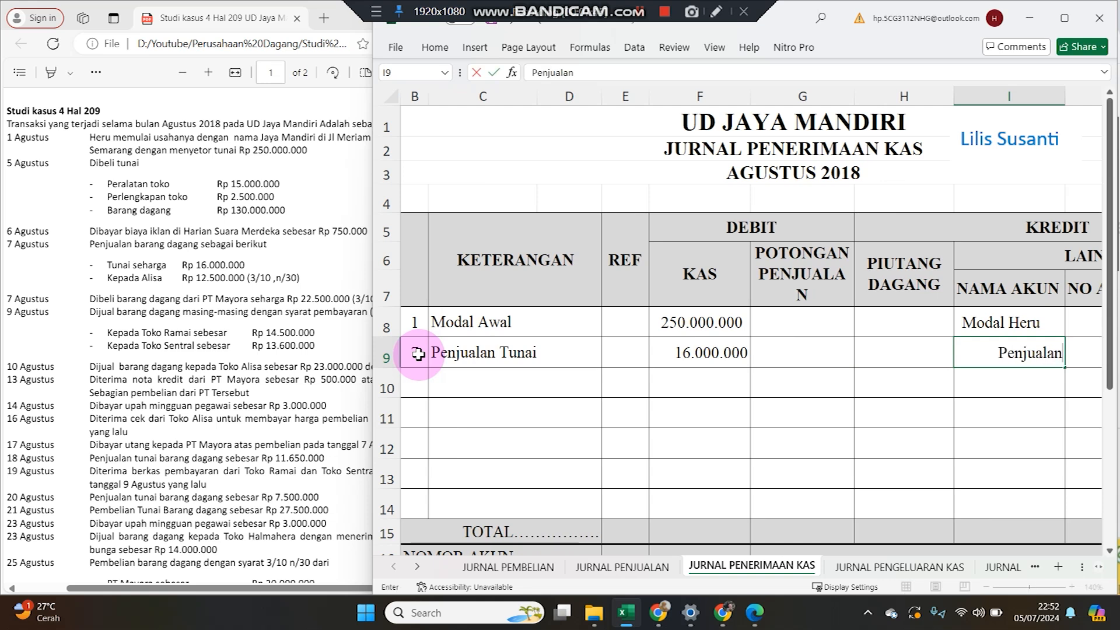
{"action": "key", "text": "Tab"}
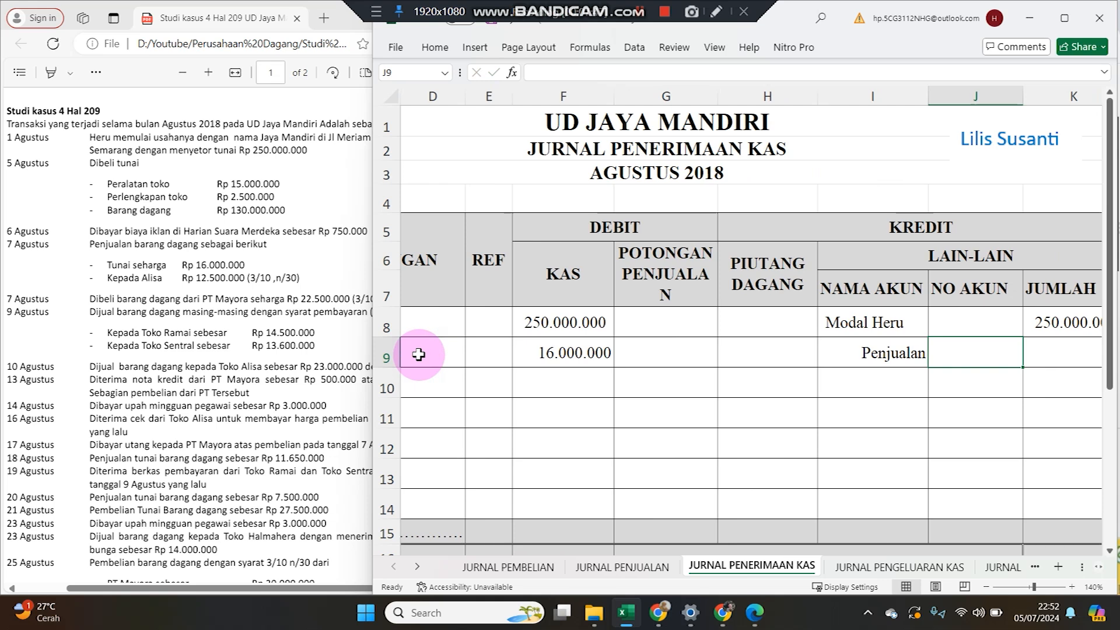
{"action": "key", "text": "Tab"}
{"action": "type", "text": "="}
{"action": "key", "text": "Left"}
{"action": "key", "text": "Left"}
{"action": "key", "text": "Left"}
{"action": "key", "text": "Left"}
{"action": "key", "text": "Left"}
{"action": "key", "text": "Return"}
{"action": "key", "text": "Up"}
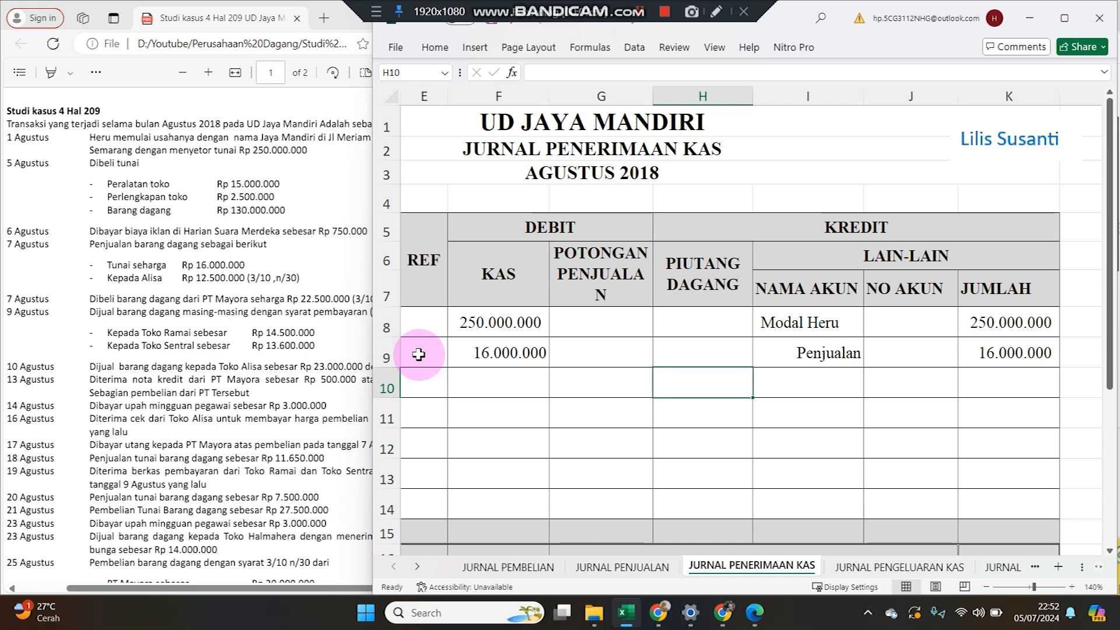
{"action": "key", "text": "Left"}
{"action": "key", "text": "Left"}
{"action": "key", "text": "Left"}
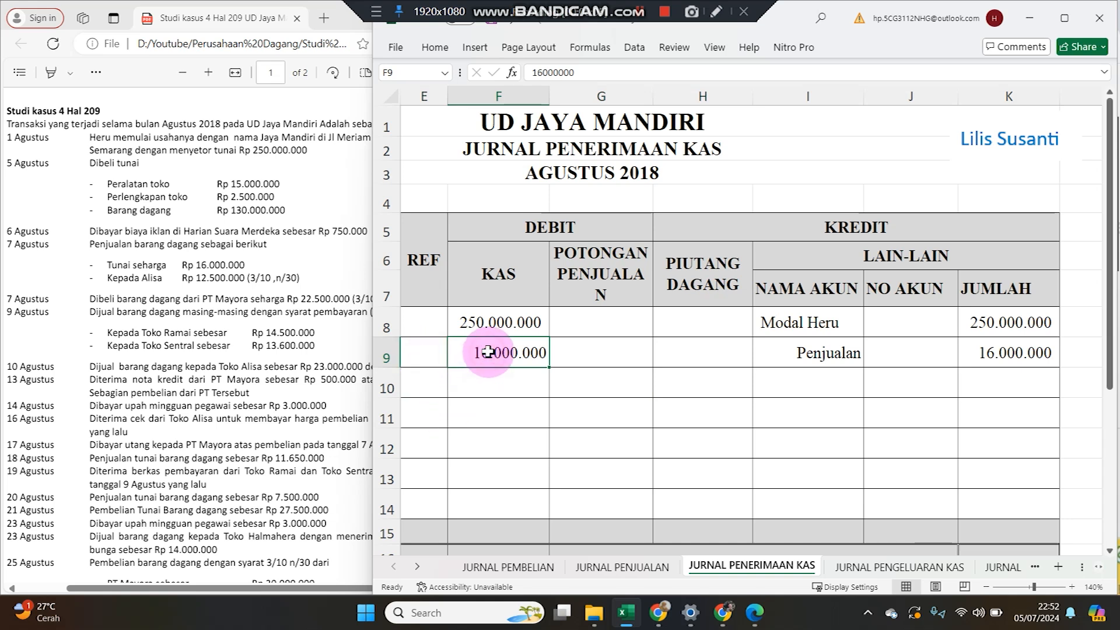
Narrow the Nama Akun column I in JURNAL PENERIMAAN KAS slightly
{"action": "left_click", "coordinate": [779, 357]}
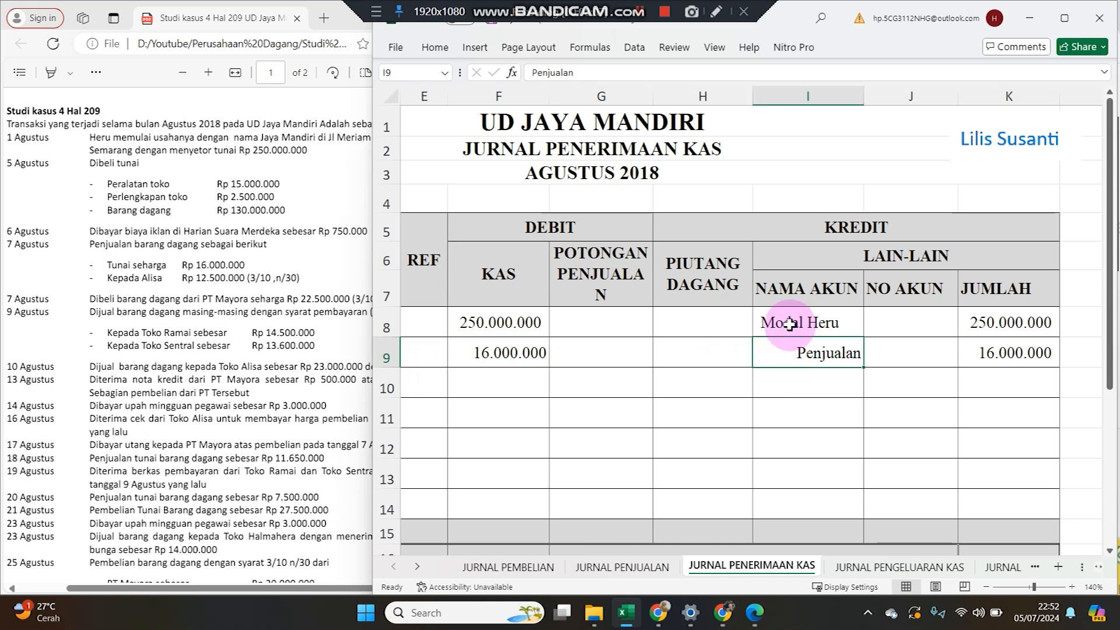
{"action": "mouse_move", "coordinate": [863, 94]}
{"action": "left_mouse_down"}
{"action": "mouse_move", "coordinate": [833, 89]}
{"action": "mouse_move", "coordinate": [850, 89]}
{"action": "left_mouse_up"}
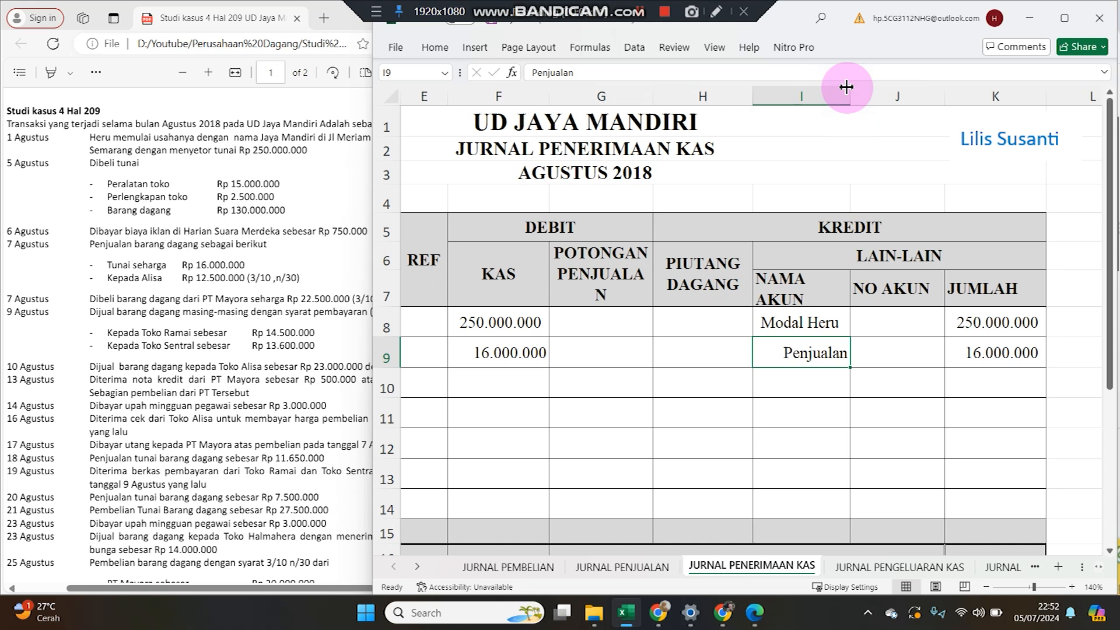
{"action": "left_click_drag", "start_coordinate": [508, 385], "coordinate": [593, 377]}
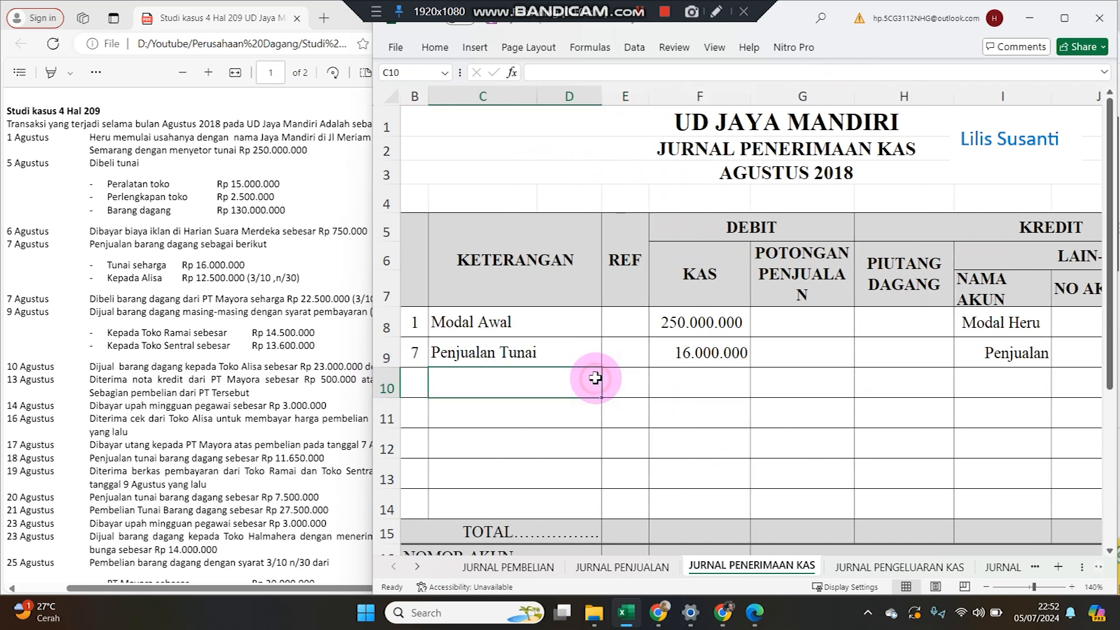
Start the 7 Agustus credit sale in row 8 of JURNAL PENJUALAN with date 7, Keterangan Toko Alisa and payment terms 3/10 n/30
{"action": "left_click", "coordinate": [189, 273]}
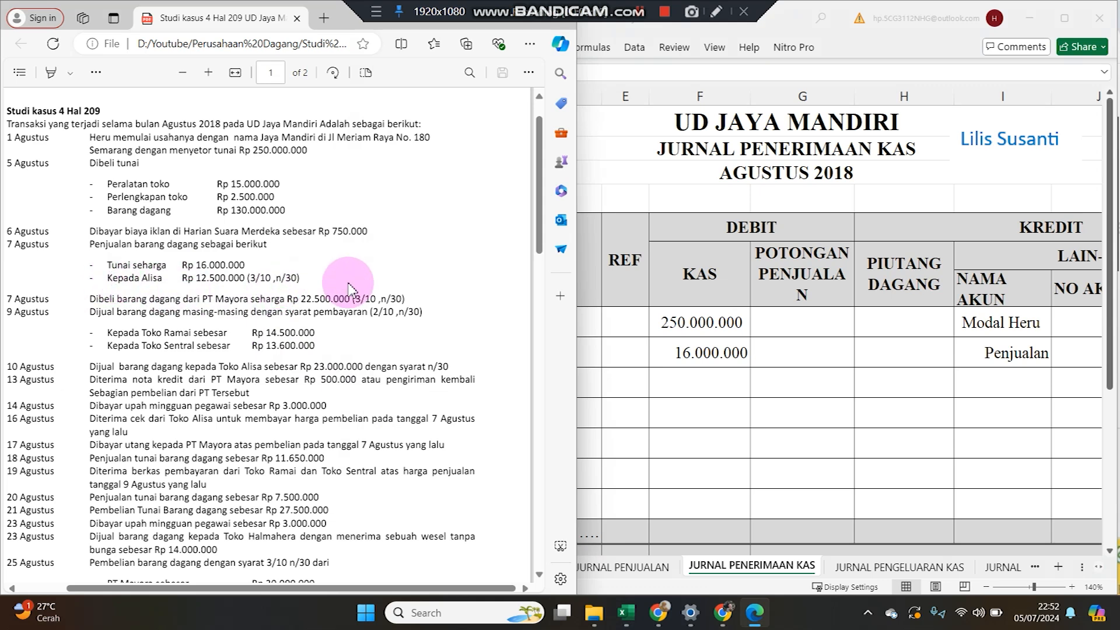
{"action": "left_click", "coordinate": [813, 332]}
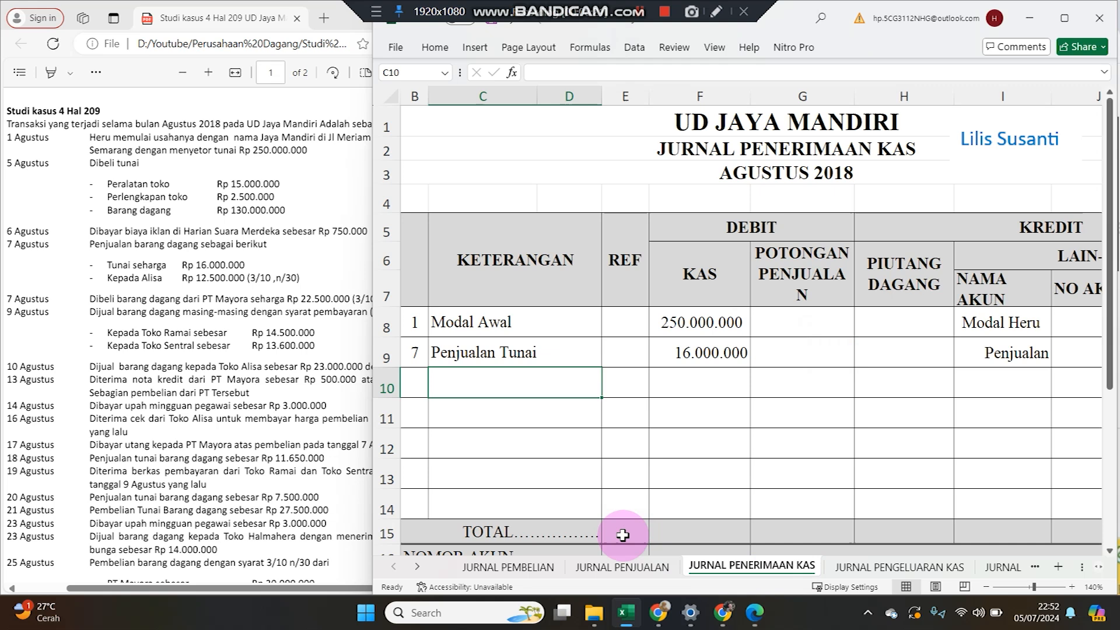
{"action": "left_click", "coordinate": [618, 567]}
{"action": "left_click", "coordinate": [440, 255]}
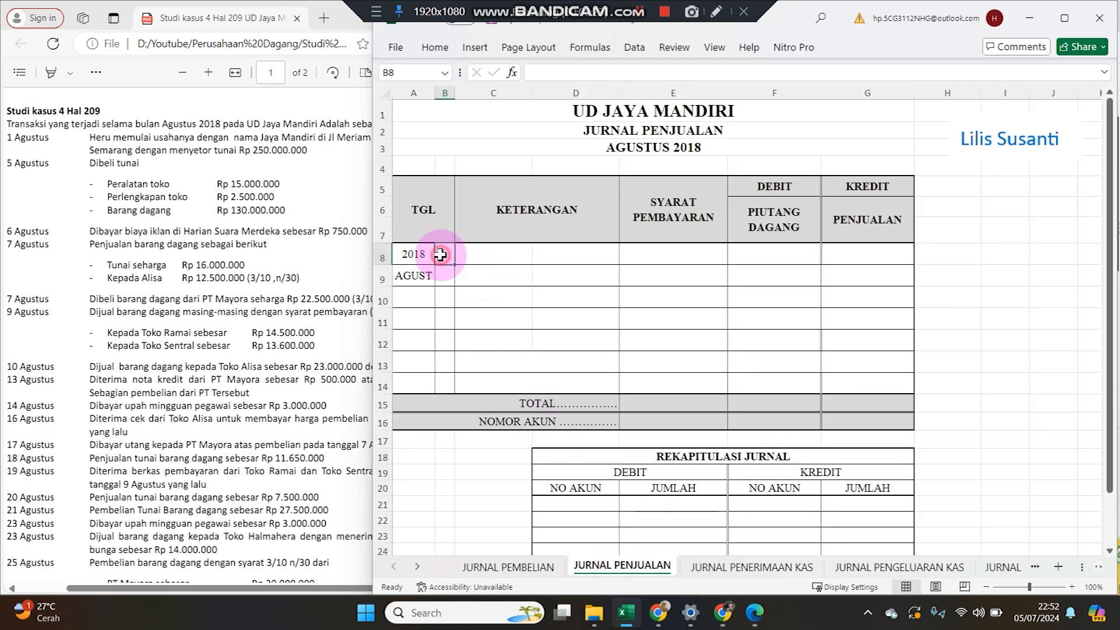
{"action": "type", "text": "7"}
{"action": "left_click", "coordinate": [505, 259]}
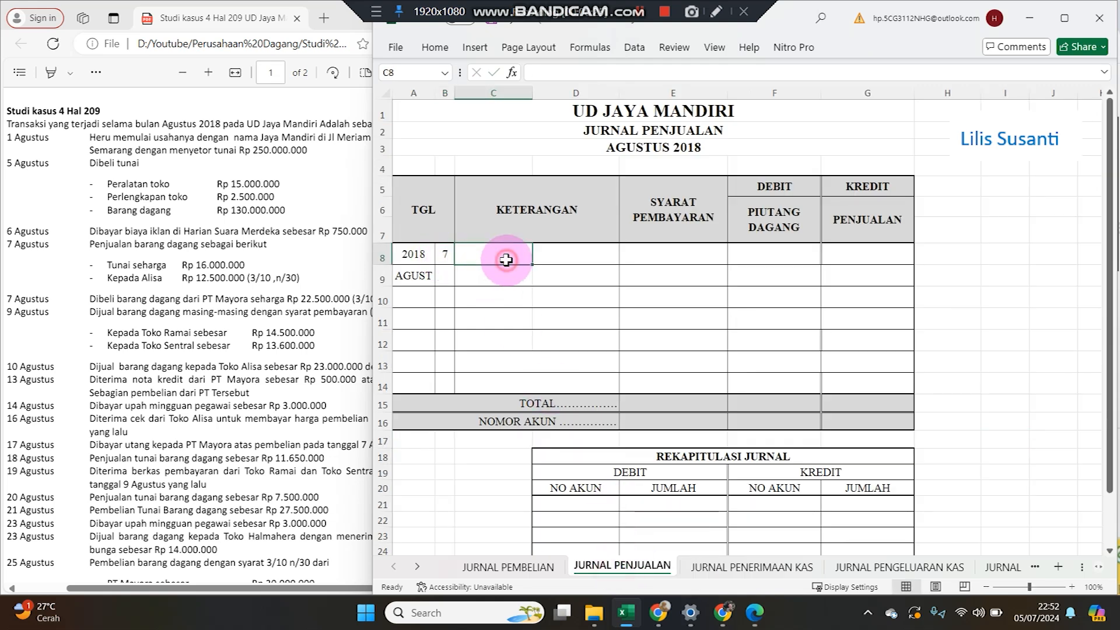
{"action": "type", "text": "TOk"}
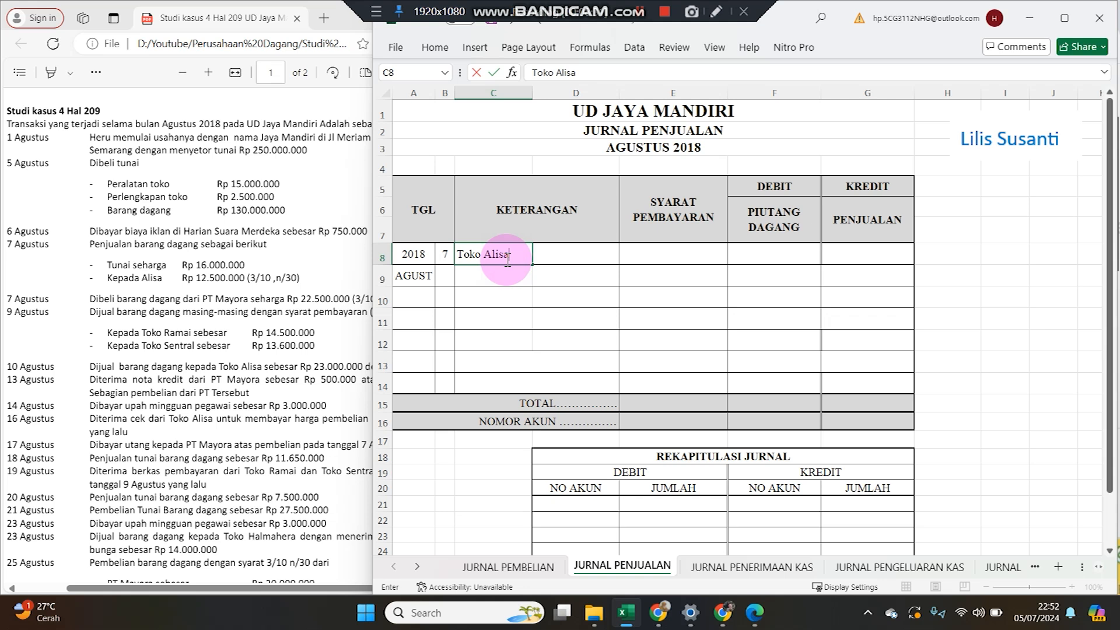
{"action": "key", "text": "Tab"}
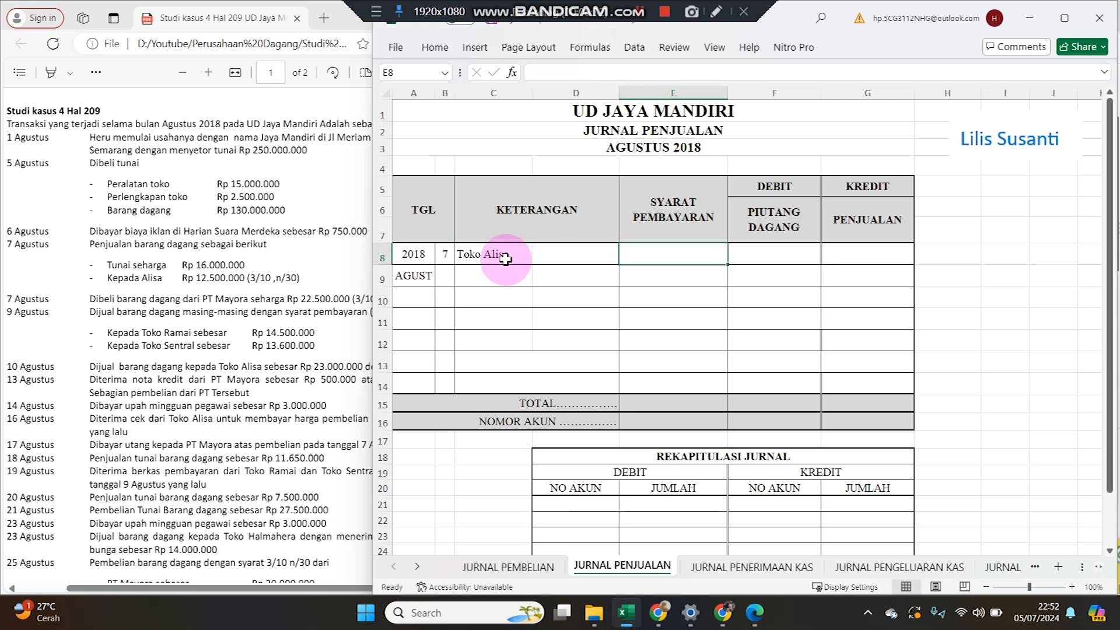
{"action": "type", "text": "3/10 n/30"}
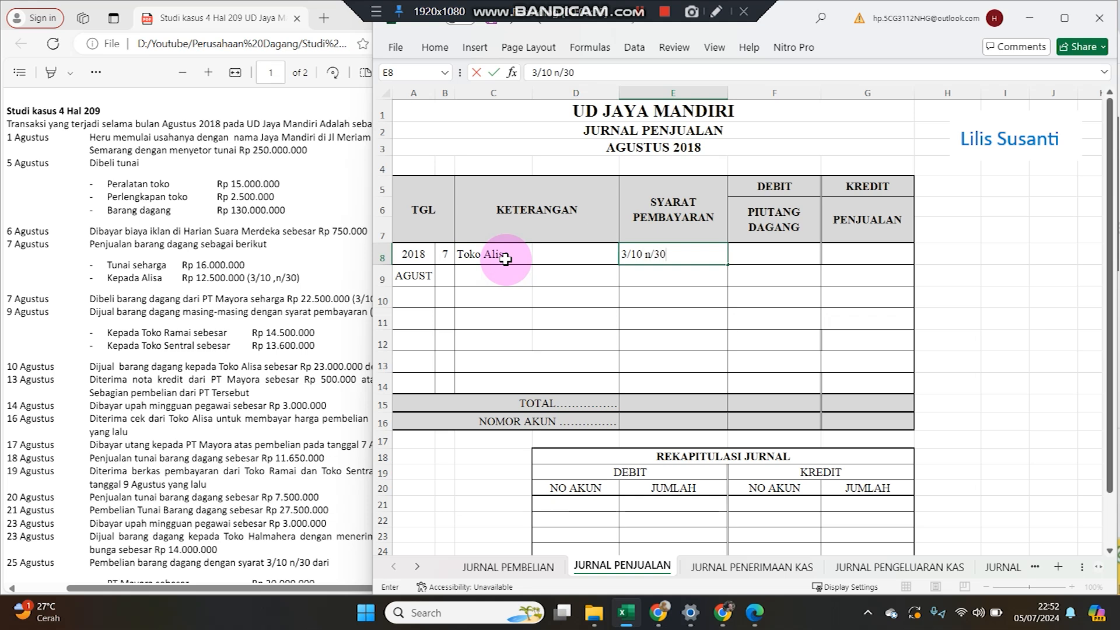
{"action": "key", "text": "Tab"}
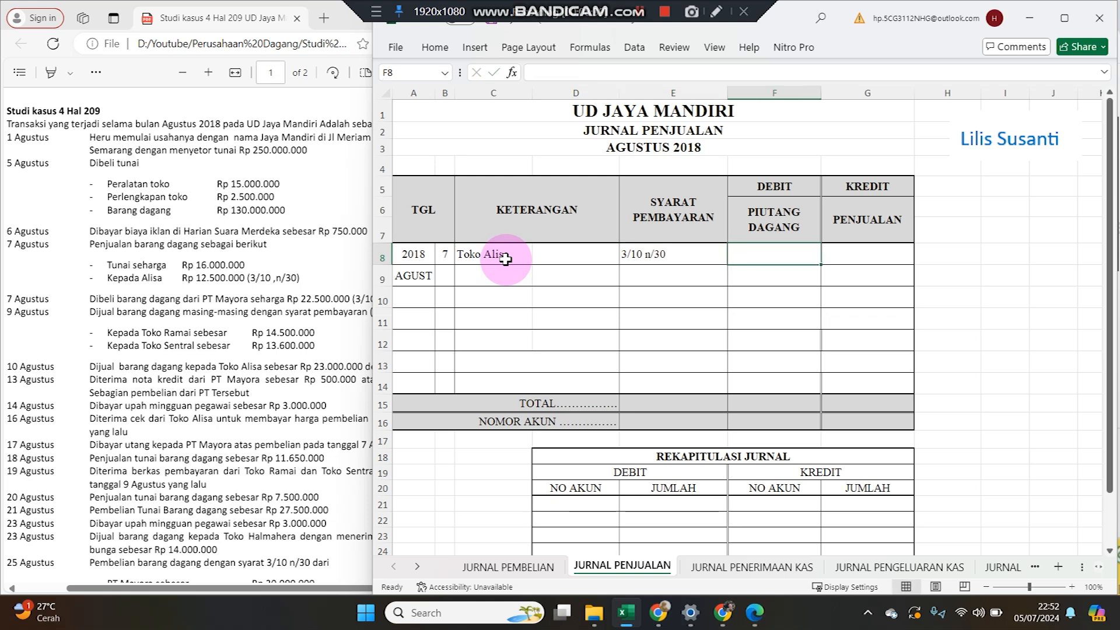
Set row 8's Piutang Dagang debit to 12500000 and its Penjualan credit to the formula =F8
{"action": "type", "text": "12"}
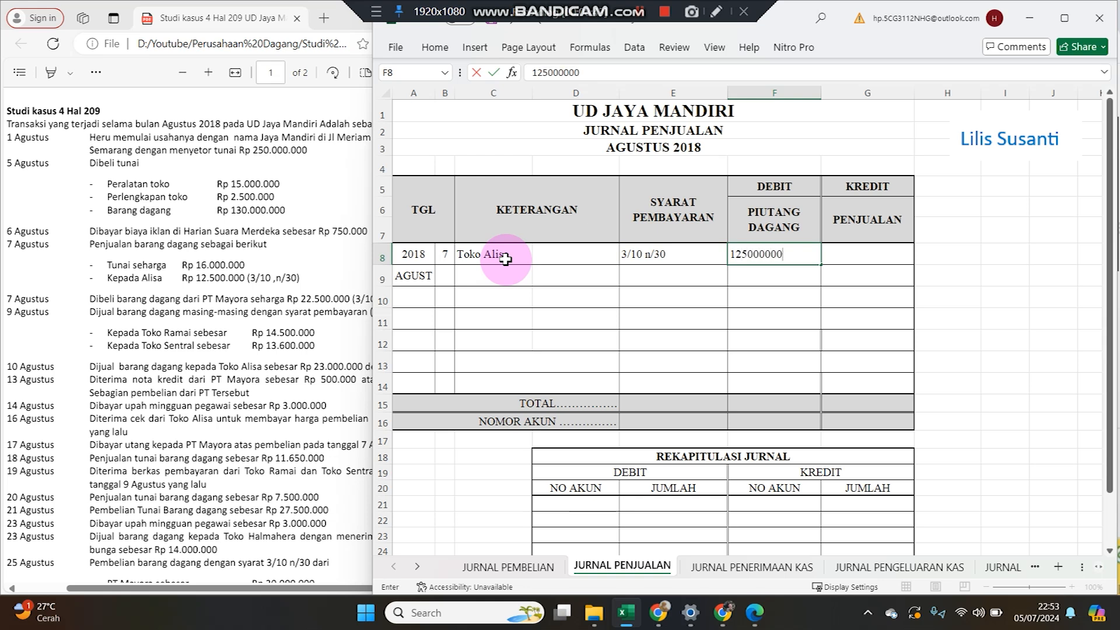
{"action": "type", "text": "5.000.000"}
{"action": "key", "text": "Tab"}
{"action": "type", "text": "="}
{"action": "key", "text": "Left"}
{"action": "key", "text": "Return"}
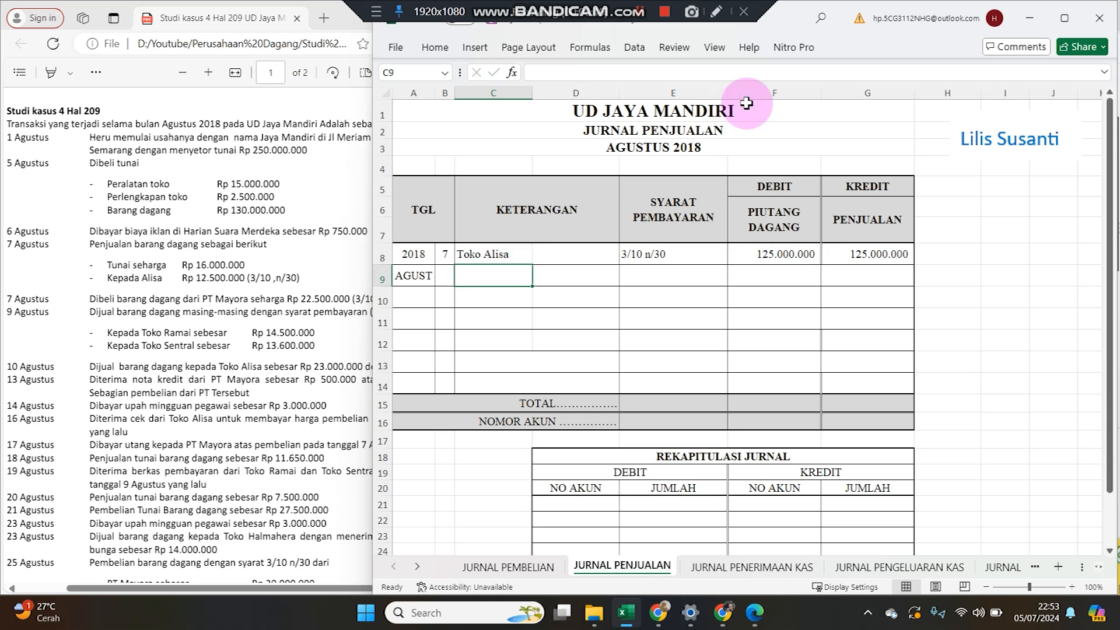
{"action": "double_click", "coordinate": [807, 255]}
{"action": "key", "text": "Return"}
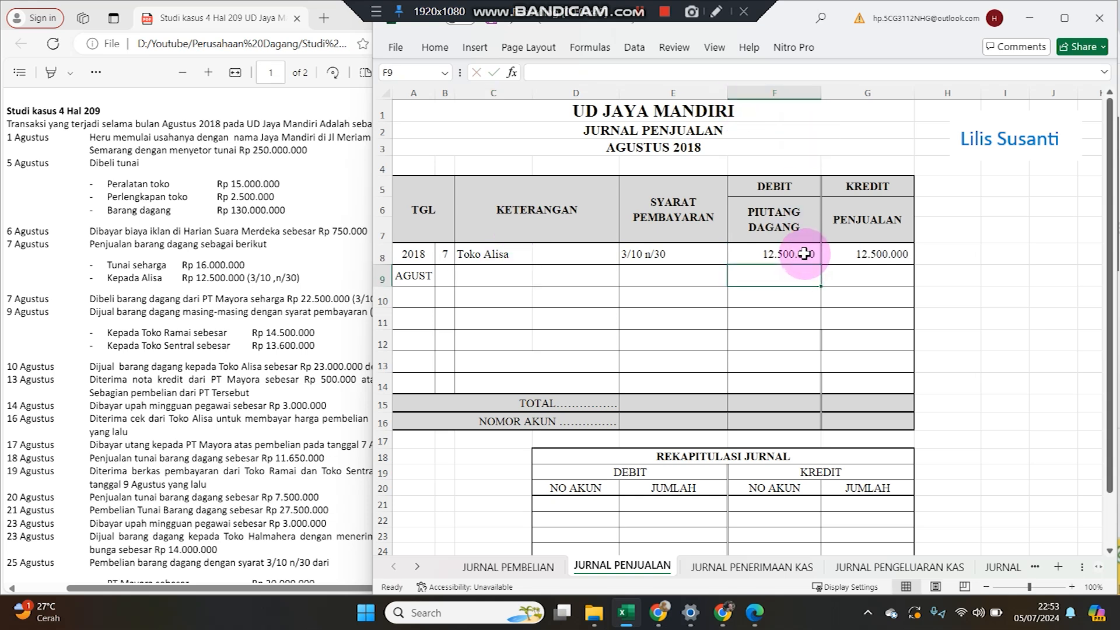
Narrow the Syarat Pembayaran column E and enlarge the sheet's zoom to 140%
{"action": "mouse_move", "coordinate": [728, 92]}
{"action": "left_mouse_down"}
{"action": "mouse_move", "coordinate": [699, 88]}
{"action": "mouse_move", "coordinate": [715, 90]}
{"action": "left_mouse_up"}
{"action": "left_click", "coordinate": [1072, 587]}
{"action": "left_click", "coordinate": [1072, 587]}
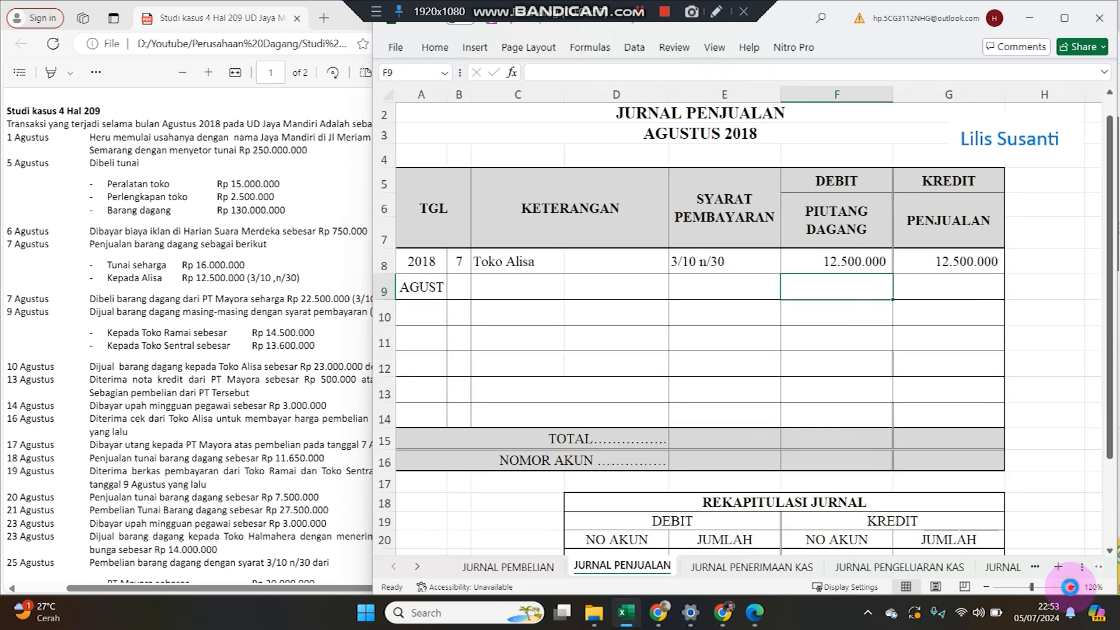
{"action": "left_click", "coordinate": [1072, 587]}
{"action": "left_click", "coordinate": [1072, 587]}
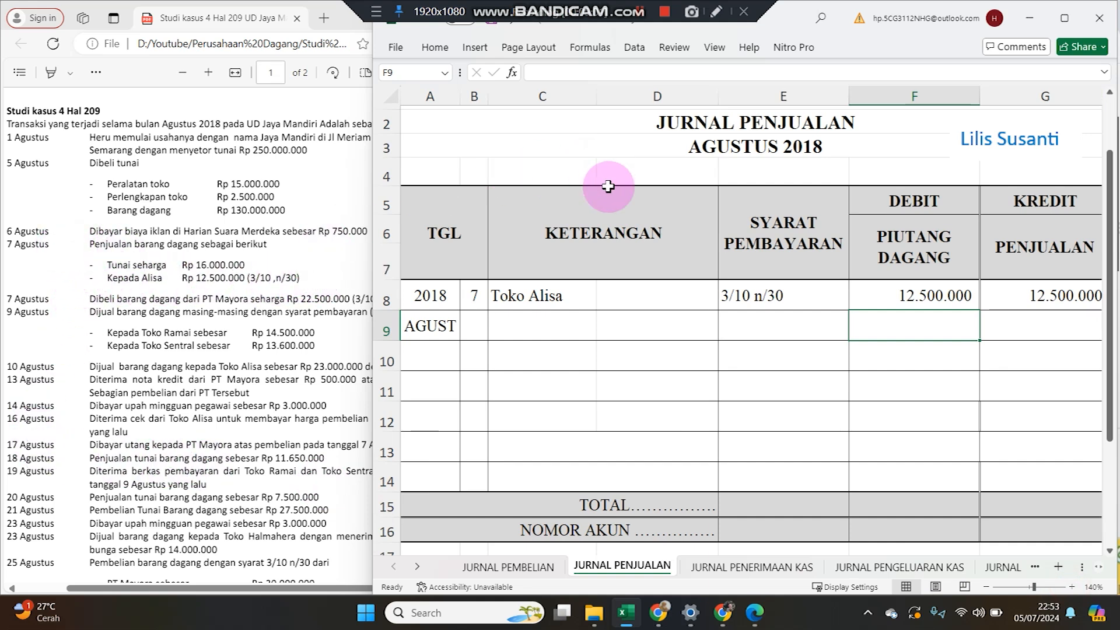
Narrow column D in the Keterangan area of JURNAL PENJUALAN so the table takes less width
{"action": "left_click", "coordinate": [618, 353]}
{"action": "left_click_drag", "start_coordinate": [718, 95], "coordinate": [635, 90]}
{"action": "scroll", "coordinate": [636, 90], "scroll_direction": "down", "scroll_amount": 1}
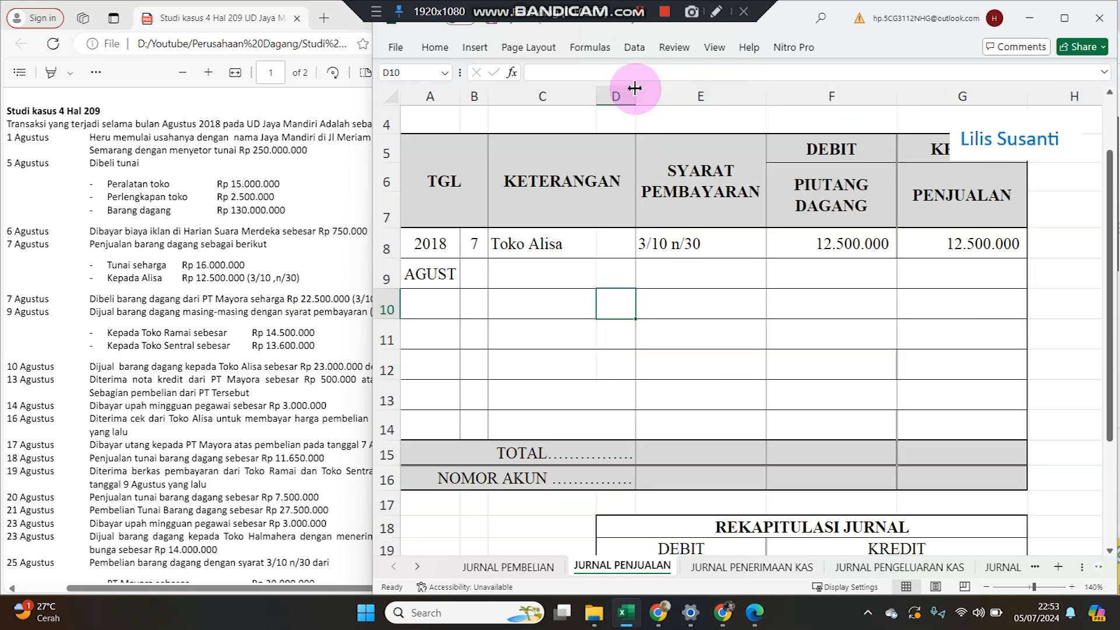
{"action": "left_click_drag", "start_coordinate": [550, 285], "coordinate": [514, 140]}
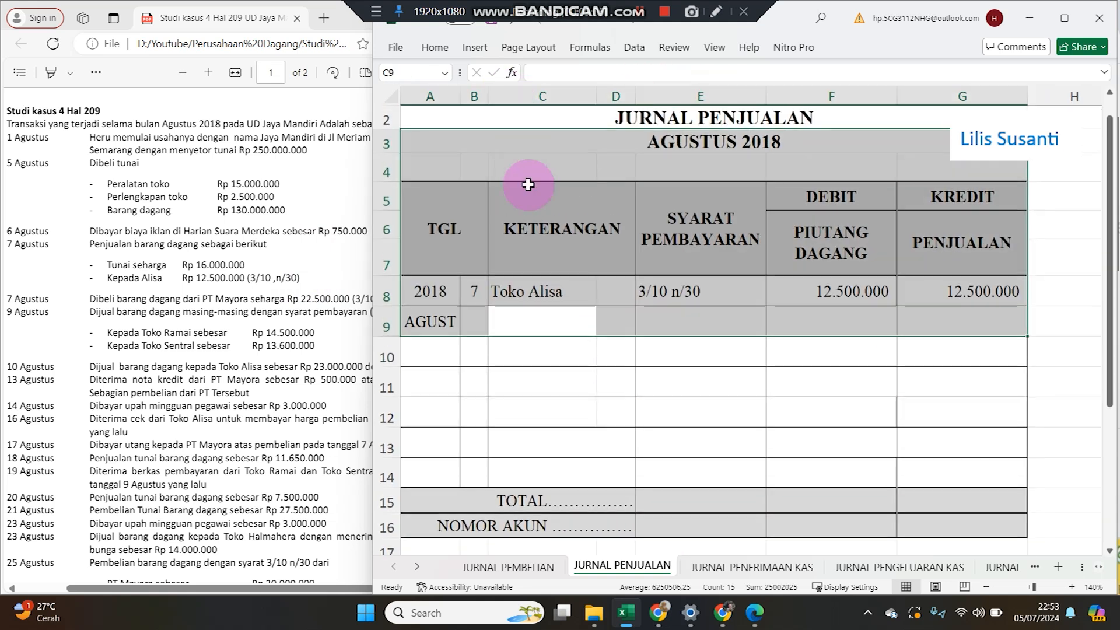
Narrow columns F and G of JURNAL PENJUALAN and enlarge the sheet's zoom to 160%
{"action": "left_click", "coordinate": [548, 346]}
{"action": "left_click", "coordinate": [546, 316]}
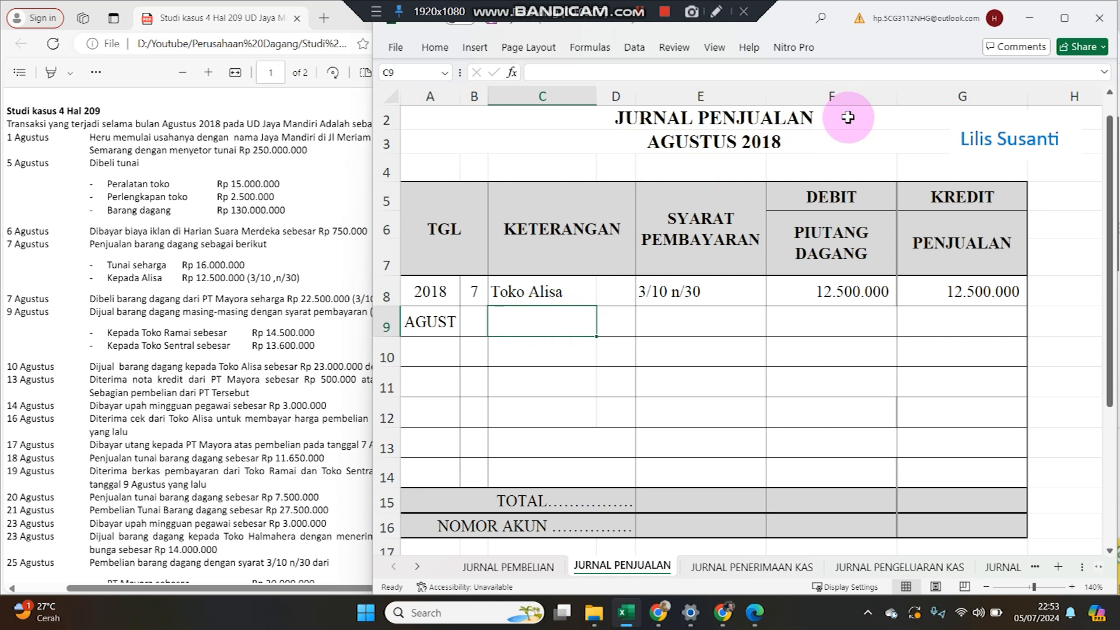
{"action": "left_click_drag", "start_coordinate": [896, 98], "coordinate": [872, 95]}
{"action": "left_click_drag", "start_coordinate": [1004, 95], "coordinate": [986, 95]}
{"action": "left_click", "coordinate": [1072, 587]}
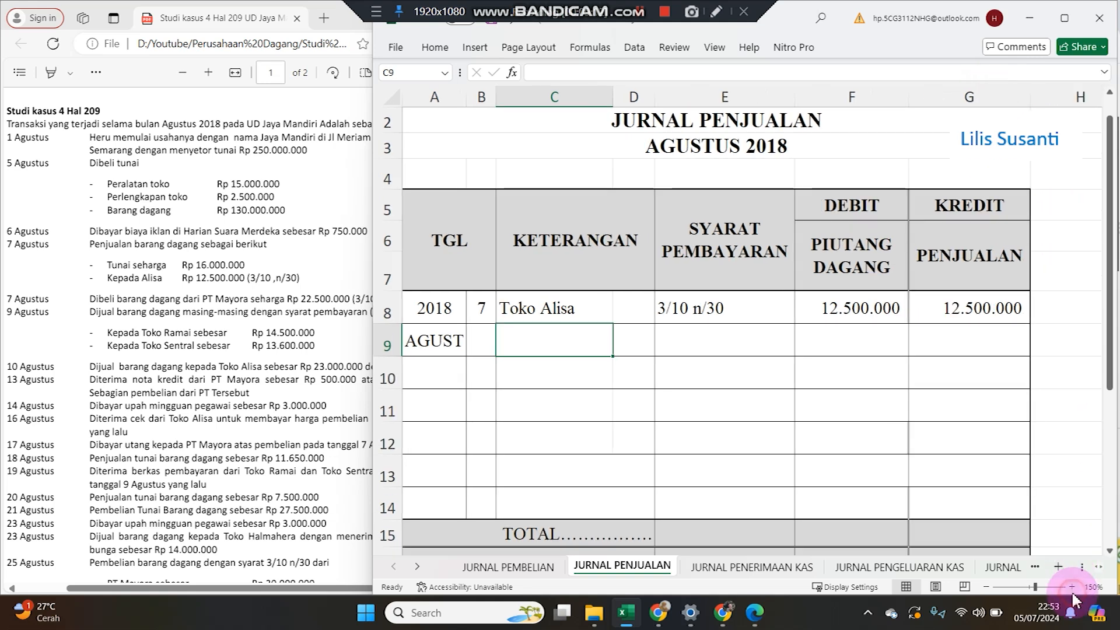
{"action": "left_click", "coordinate": [1071, 587]}
{"action": "scroll", "coordinate": [844, 416], "scroll_direction": "up", "scroll_amount": 1}
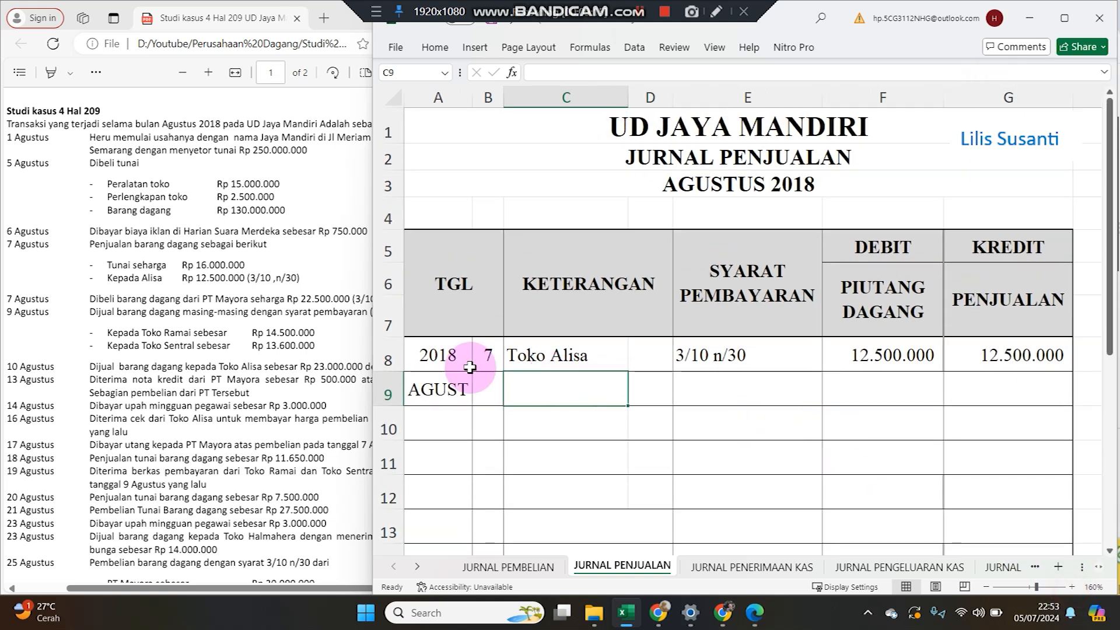
Start the 7 Agustus credit purchase from the PDF in row 8 of JURNAL PEMBELIAN with date 7 and Keterangan PT Mayora
{"action": "left_click", "coordinate": [111, 280]}
{"action": "left_click_drag", "start_coordinate": [86, 298], "coordinate": [405, 298]}
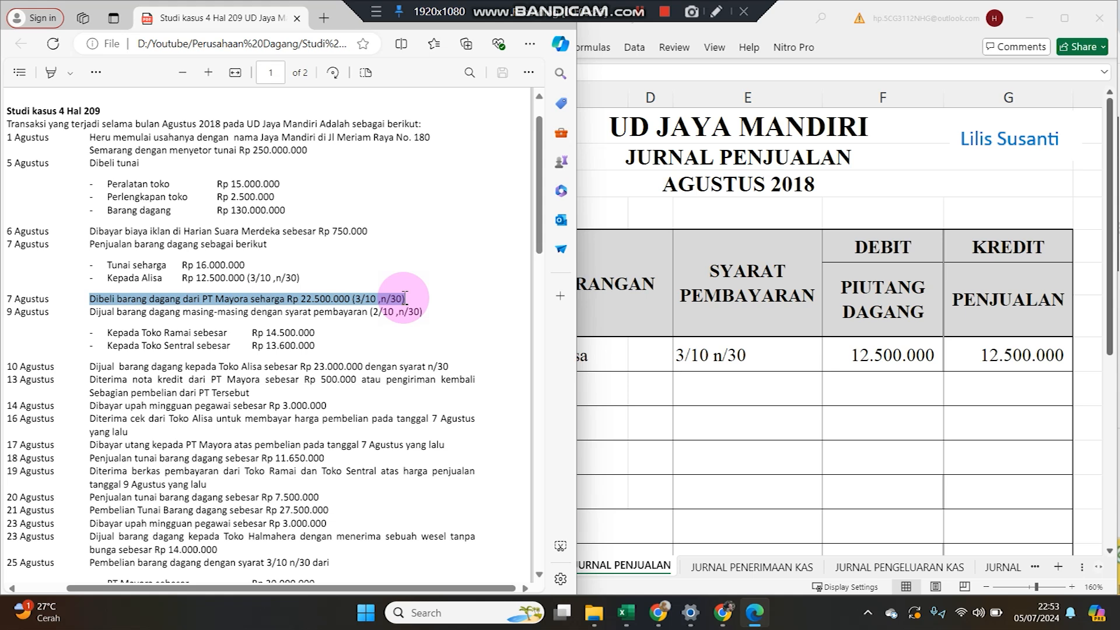
{"action": "left_click_drag", "start_coordinate": [406, 303], "coordinate": [412, 304]}
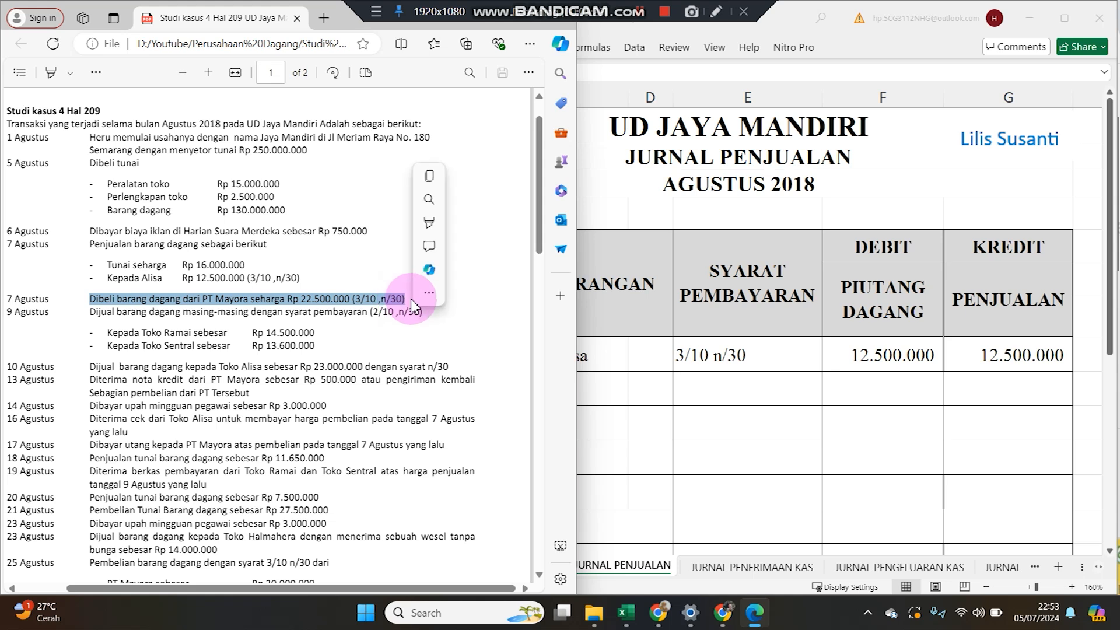
{"action": "left_click", "coordinate": [353, 299]}
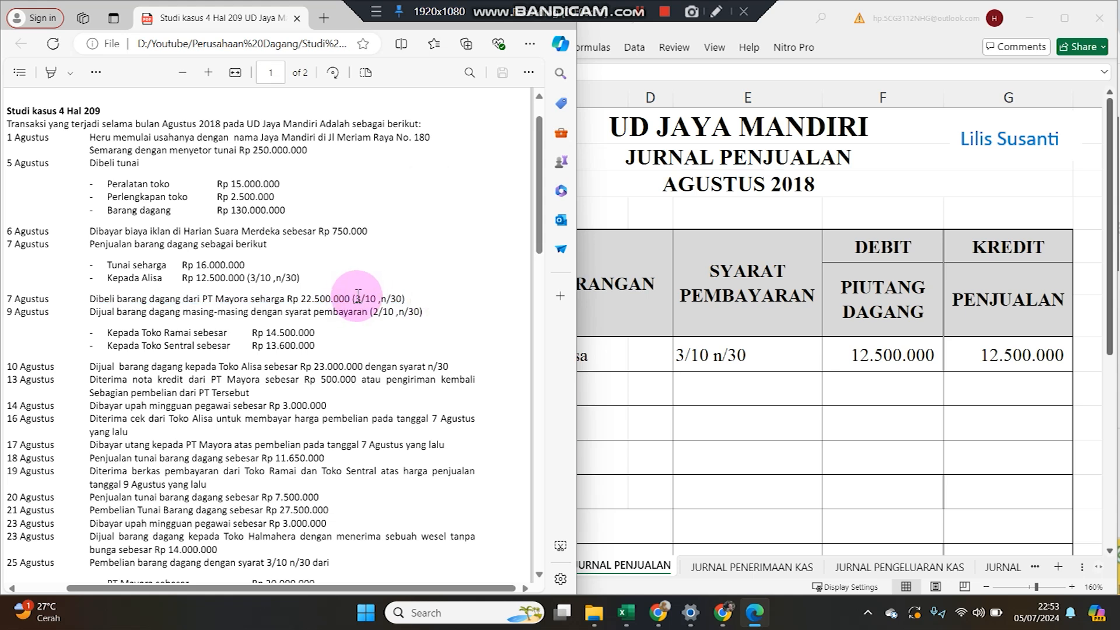
{"action": "left_click", "coordinate": [716, 393]}
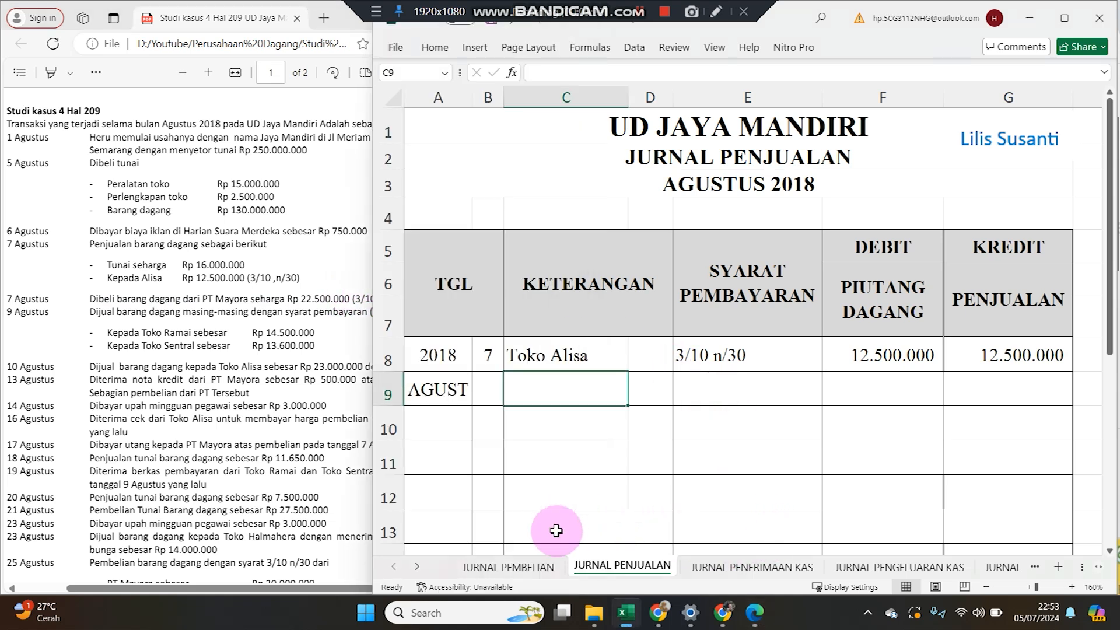
{"action": "left_click", "coordinate": [516, 566]}
{"action": "left_click", "coordinate": [461, 294]}
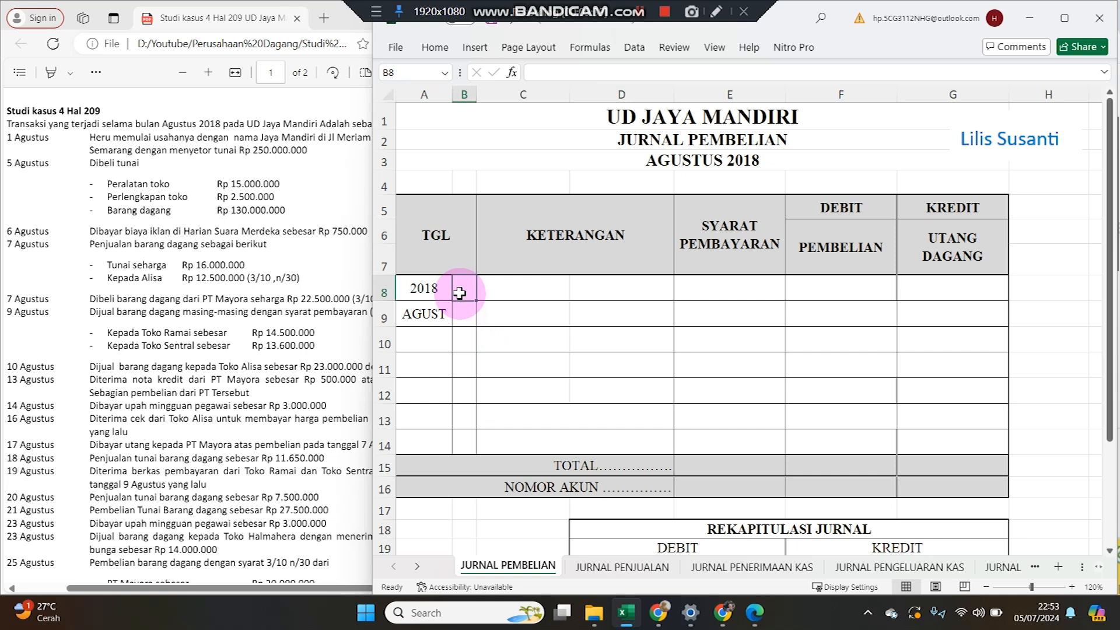
{"action": "type", "text": "7"}
{"action": "key", "text": "Tab"}
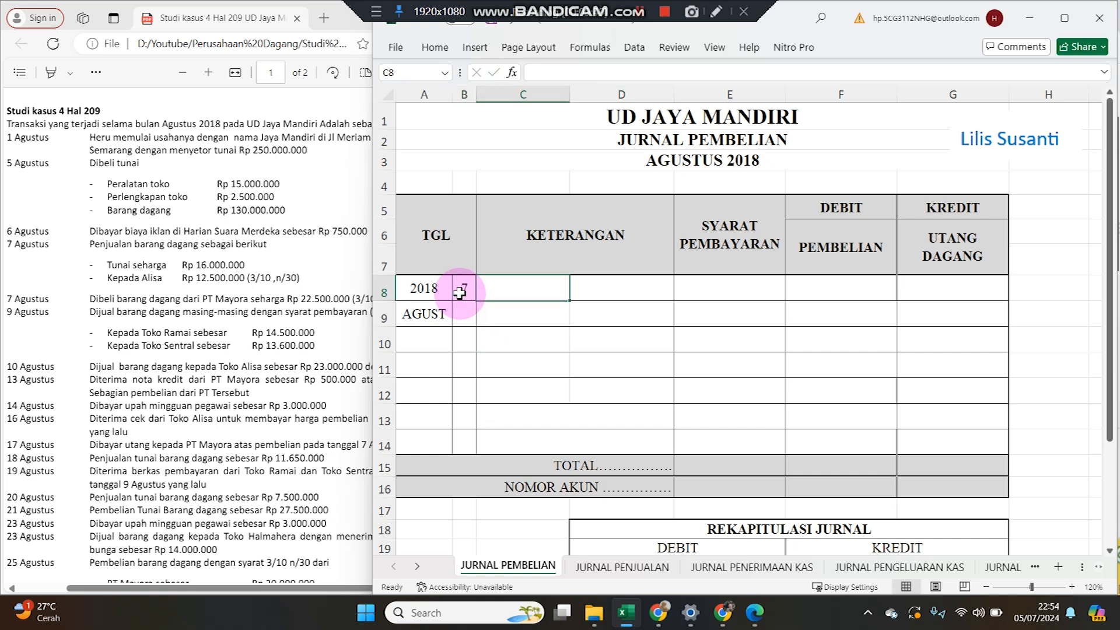
{"action": "type", "text": "PT Mayora"}
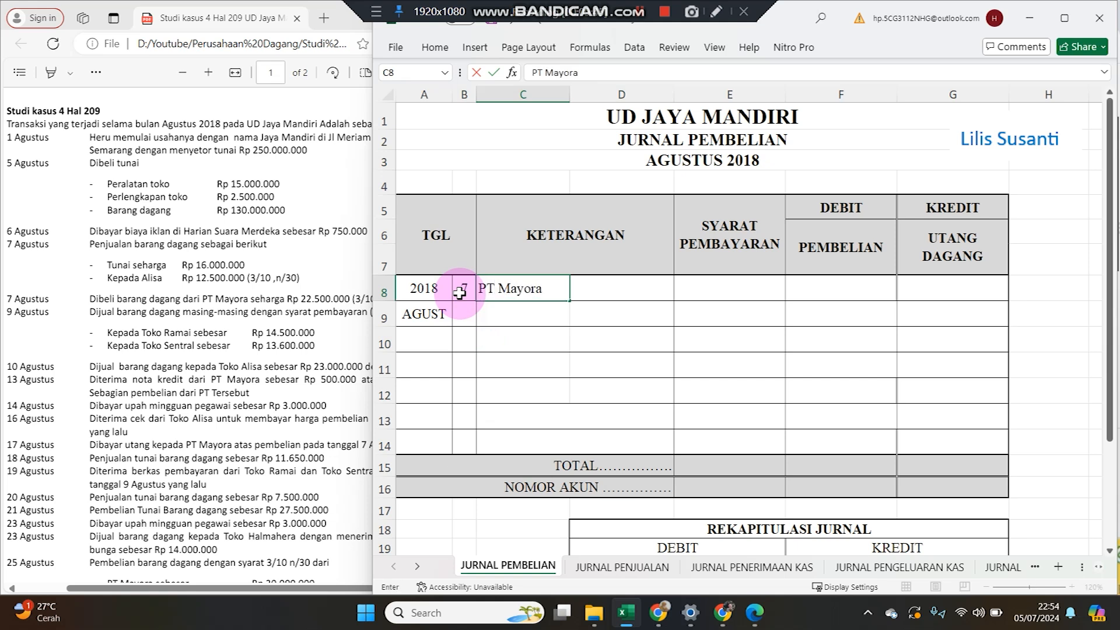
Narrow column C of JURNAL PEMBELIAN and enter payment terms 3/10 n/30 in row 8's Syarat Pembayaran
{"action": "left_click", "coordinate": [580, 370]}
{"action": "left_click_drag", "start_coordinate": [571, 96], "coordinate": [545, 100]}
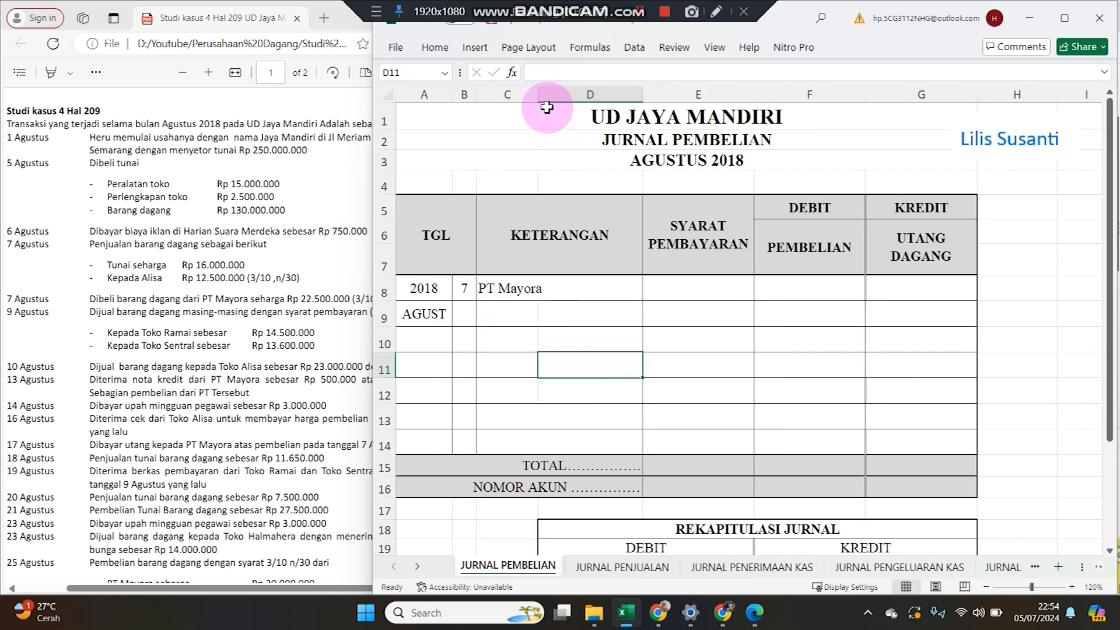
{"action": "left_click", "coordinate": [707, 293]}
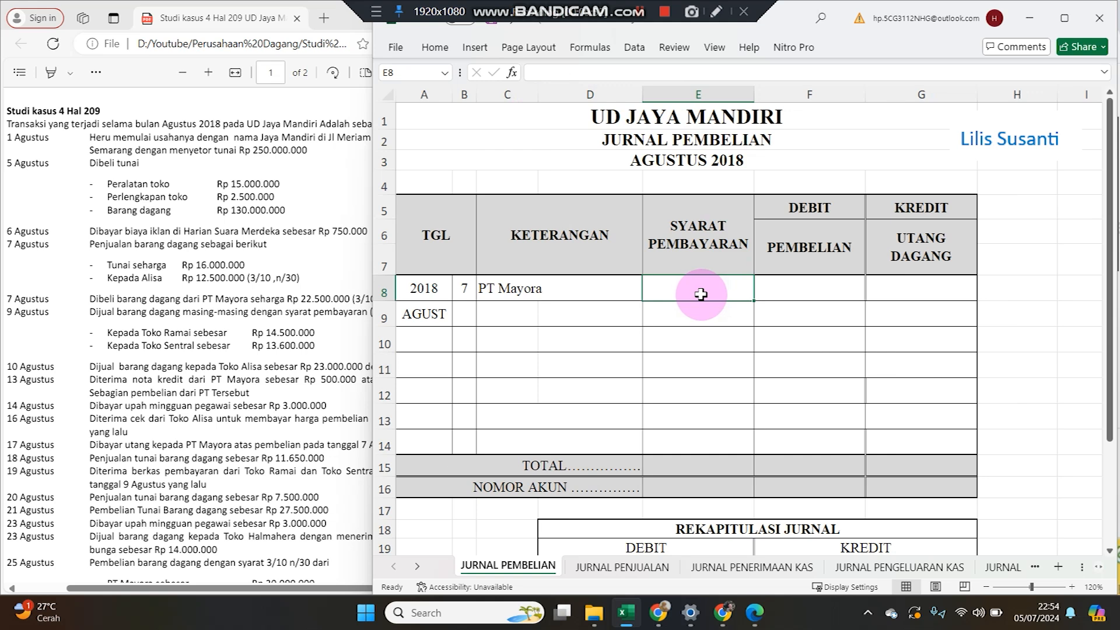
{"action": "type", "text": "3/10 n/30"}
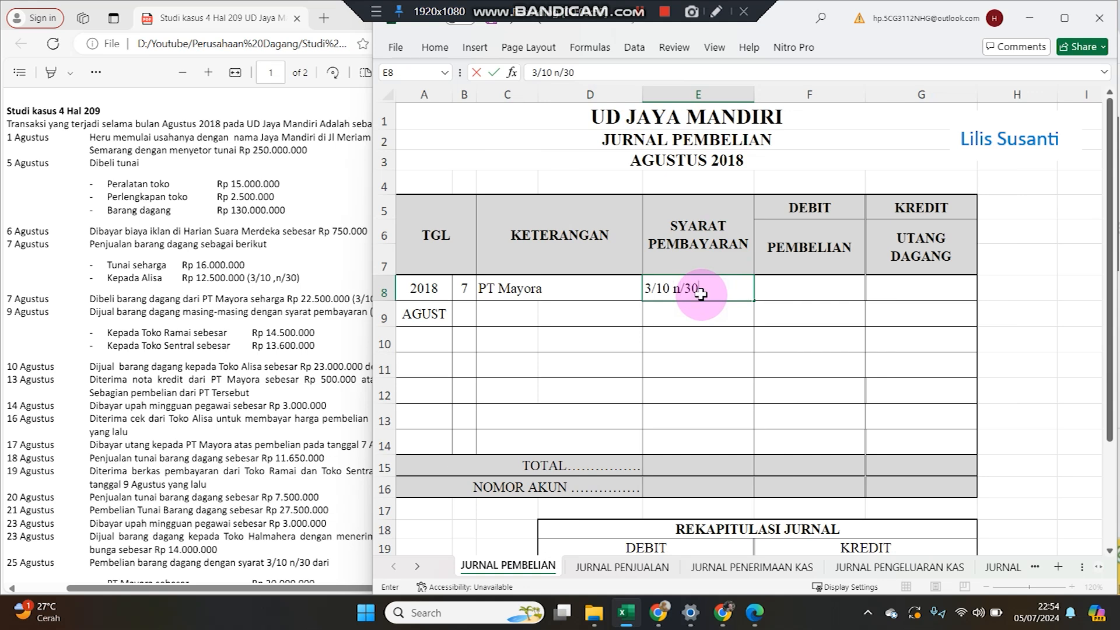
{"action": "key", "text": "Tab"}
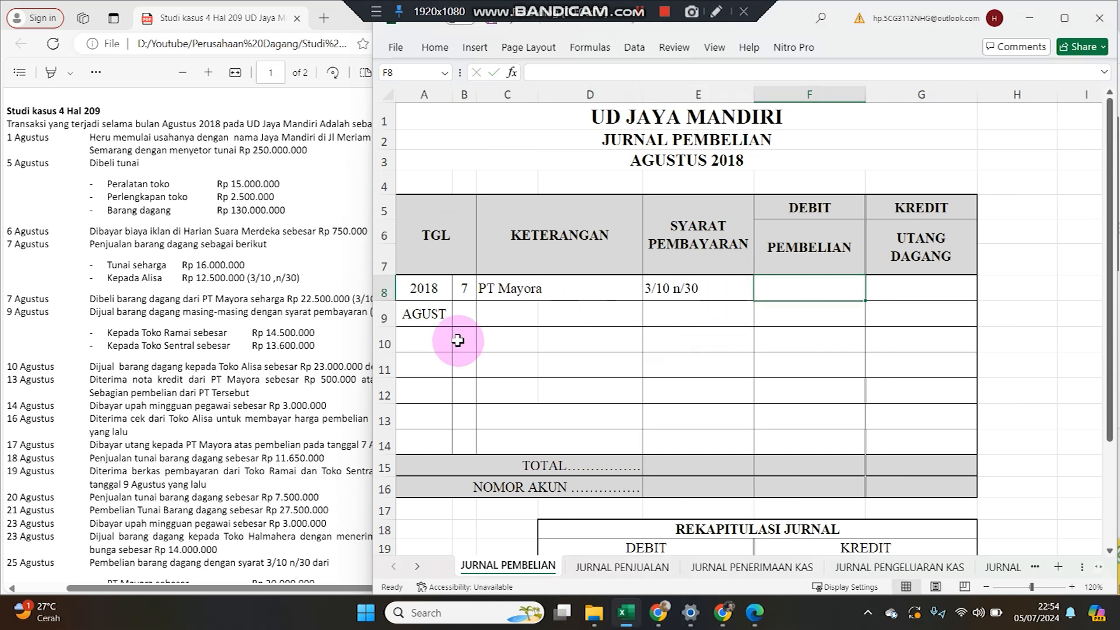
Set row 8's Pembelian debit to 22500000 and make its Utang Dagang credit refer to cell F8
{"action": "left_click", "coordinate": [255, 320]}
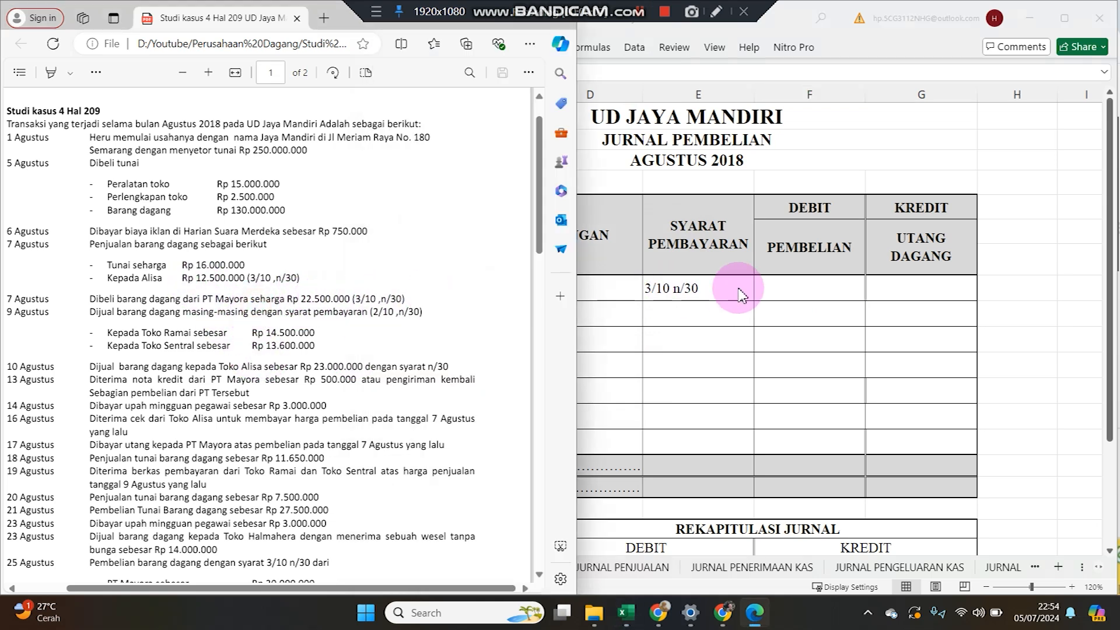
{"action": "left_click", "coordinate": [788, 287]}
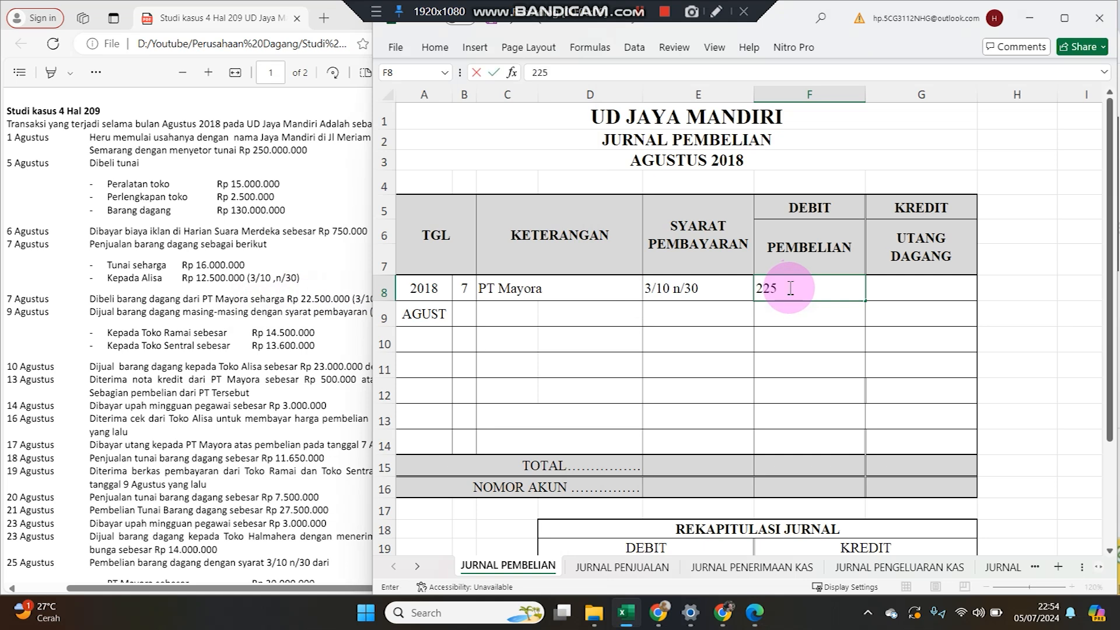
{"action": "key", "text": "Tab"}
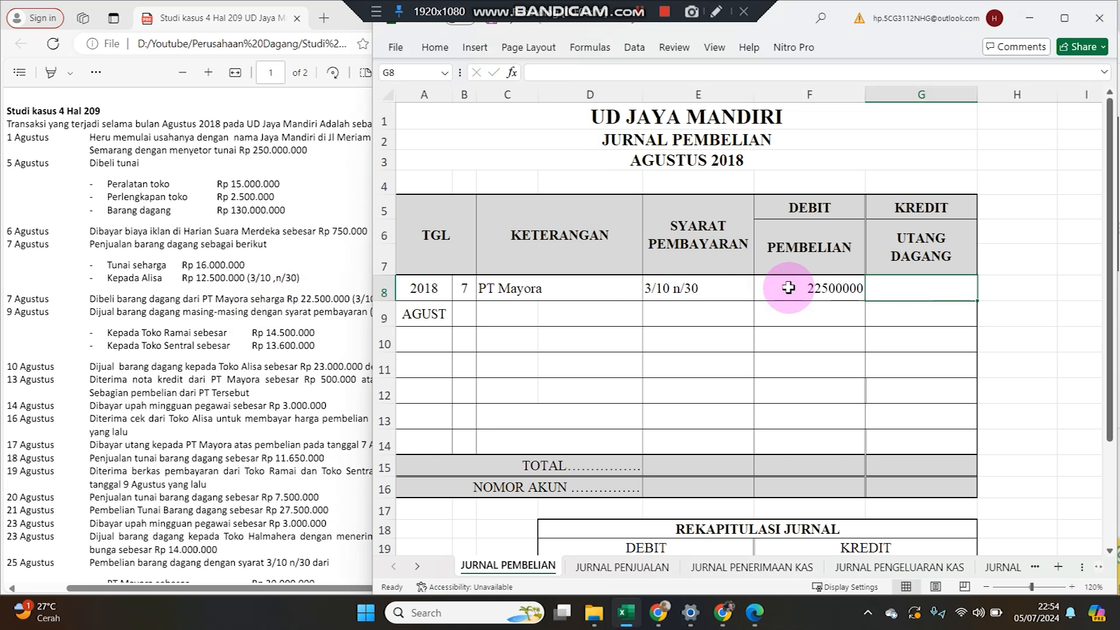
{"action": "left_click", "coordinate": [788, 287]}
{"action": "key", "text": "Return"}
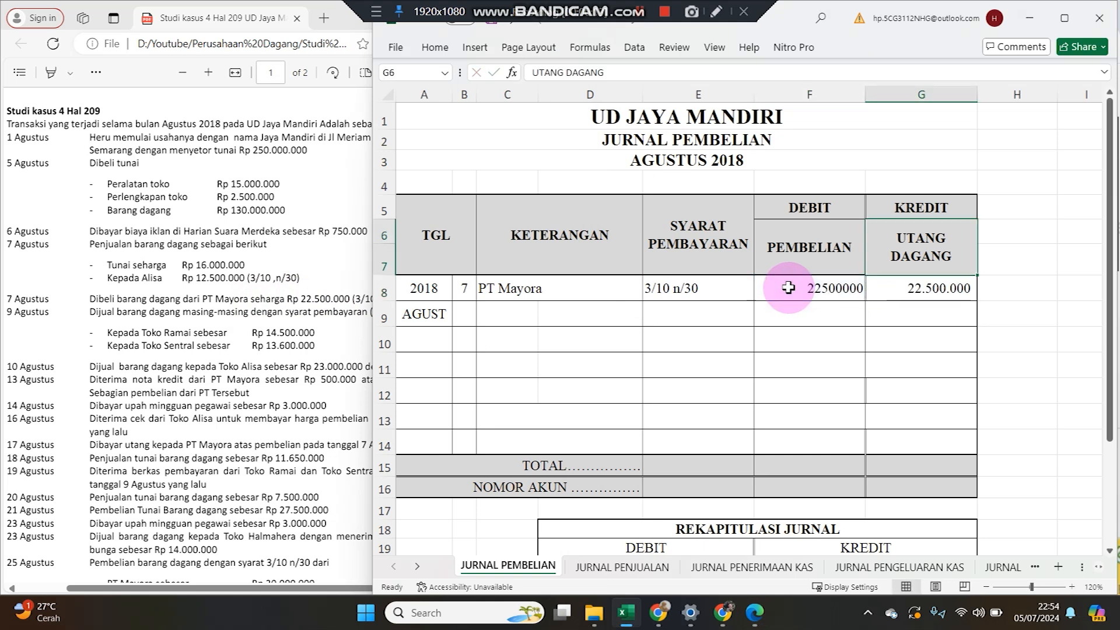
Format the Pembelian debit in F8 with thousands separators and no decimals, and enlarge the sheet's zoom to 140%
{"action": "left_click", "coordinate": [789, 287]}
{"action": "left_click", "coordinate": [436, 47]}
{"action": "left_click", "coordinate": [730, 90]}
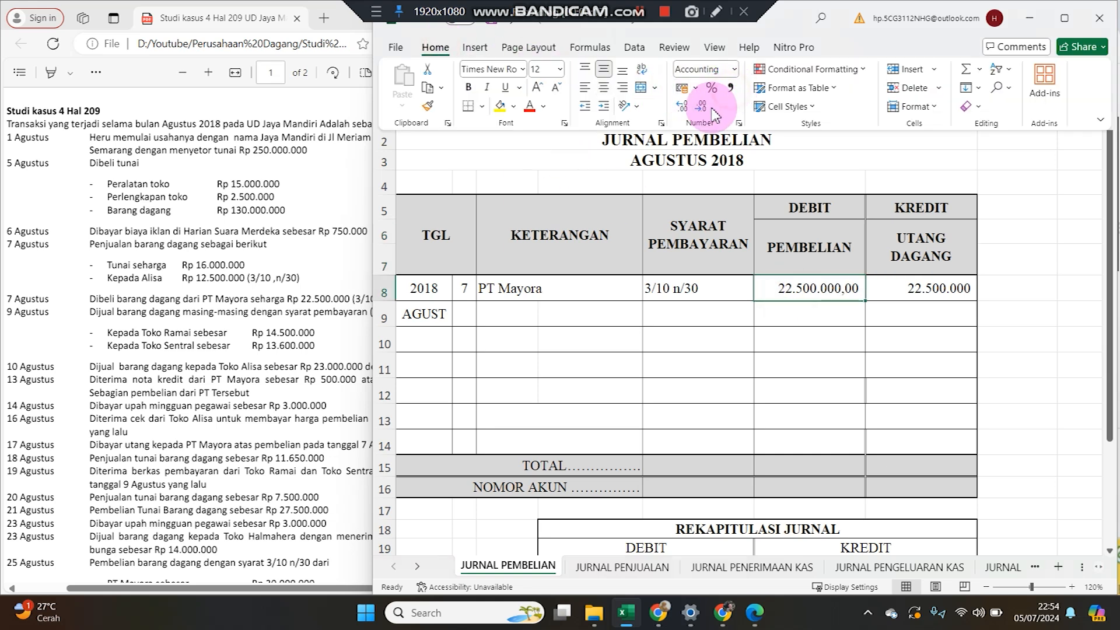
{"action": "left_click", "coordinate": [875, 386]}
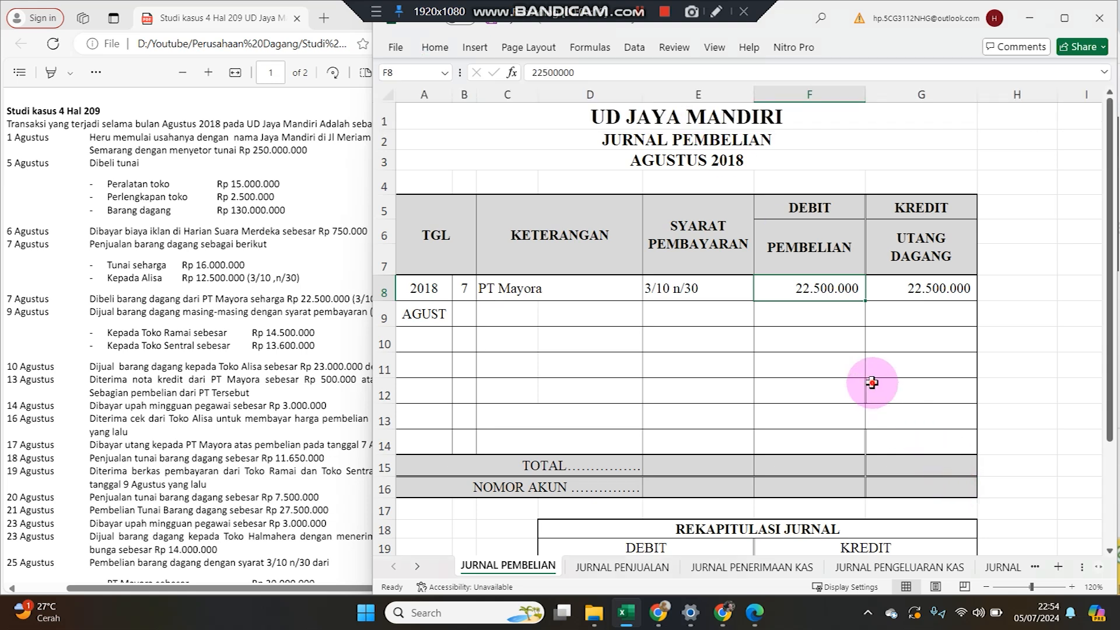
{"action": "left_click", "coordinate": [1072, 587]}
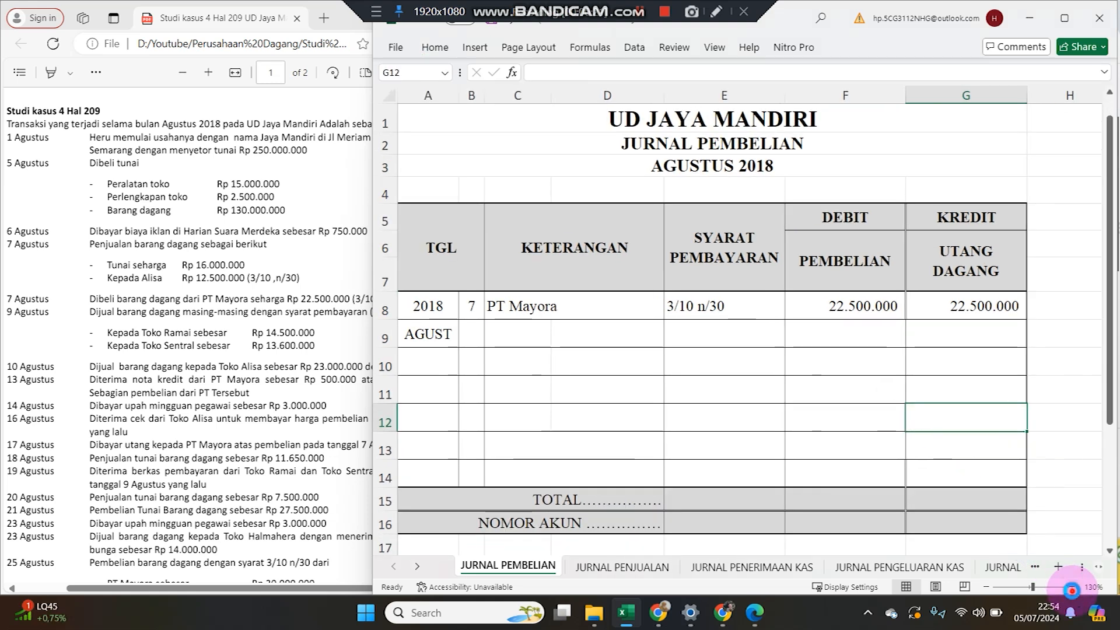
{"action": "left_click", "coordinate": [1072, 587]}
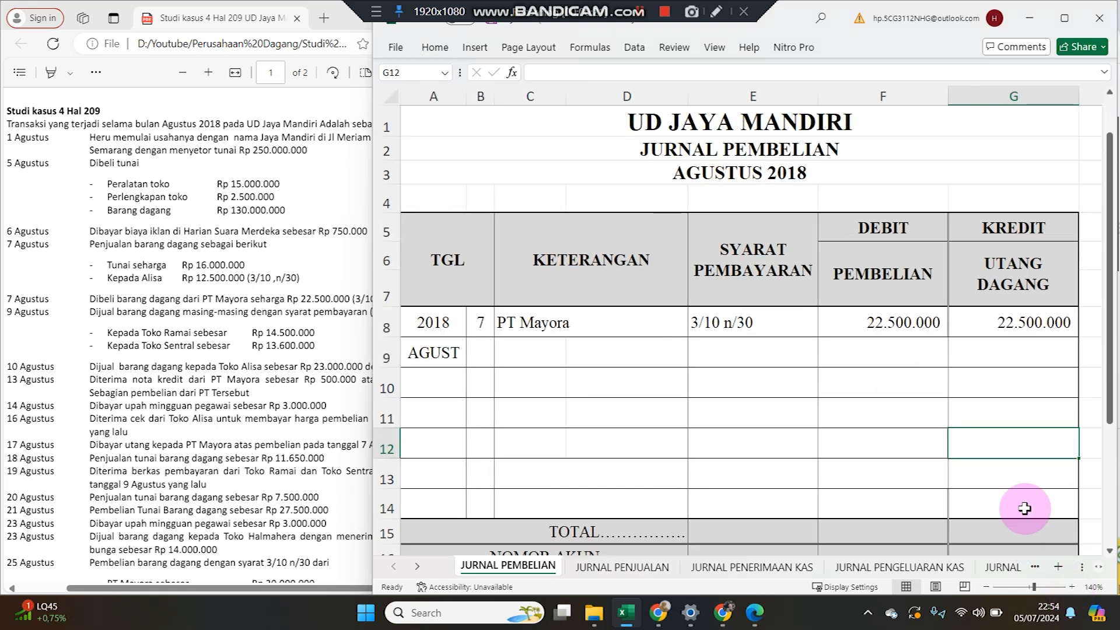
Check the 7 Agustus purchase from PT Mayora in the PDF against the recorded row in JURNAL PEMBELIAN
{"action": "left_click", "coordinate": [92, 303]}
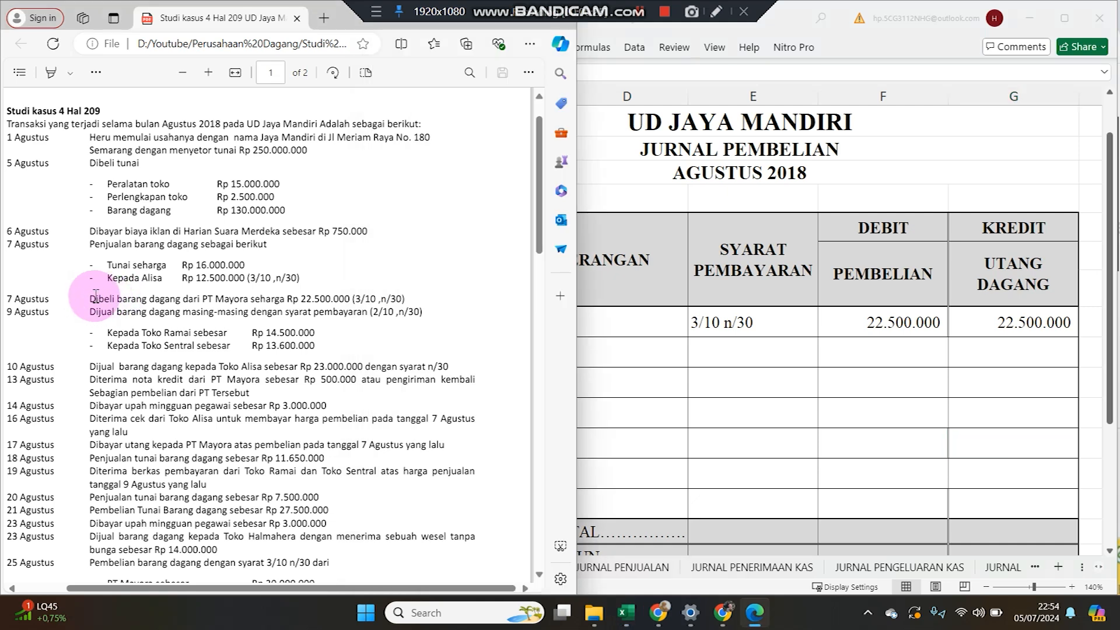
{"action": "left_click_drag", "start_coordinate": [92, 301], "coordinate": [468, 310]}
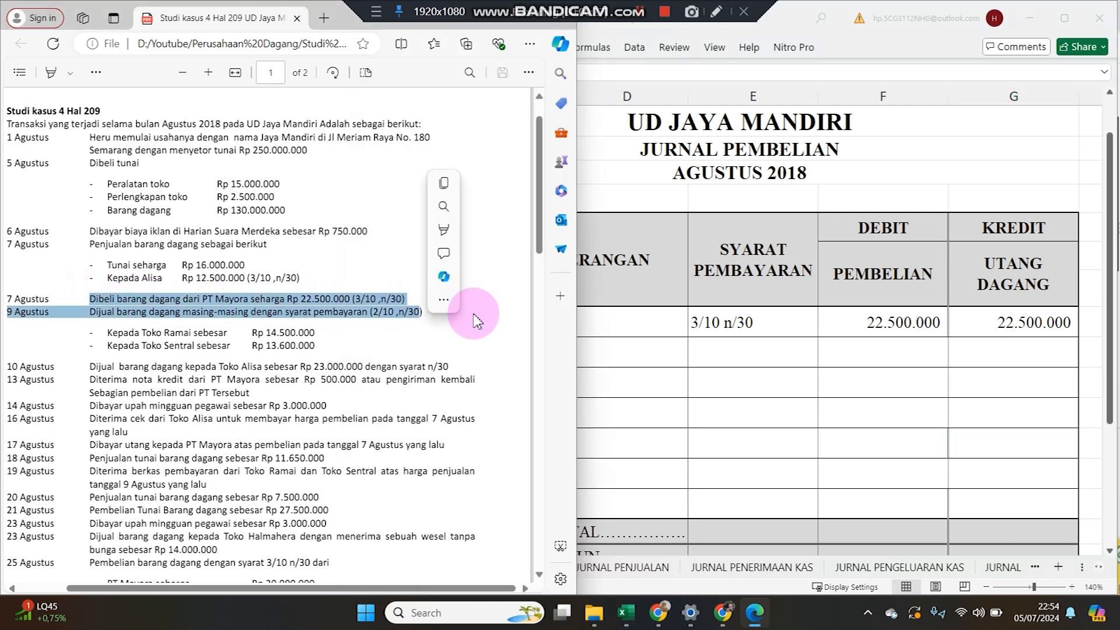
{"action": "left_click", "coordinate": [320, 299]}
{"action": "left_click_drag", "start_coordinate": [90, 299], "coordinate": [430, 302]}
{"action": "left_click", "coordinate": [625, 368]}
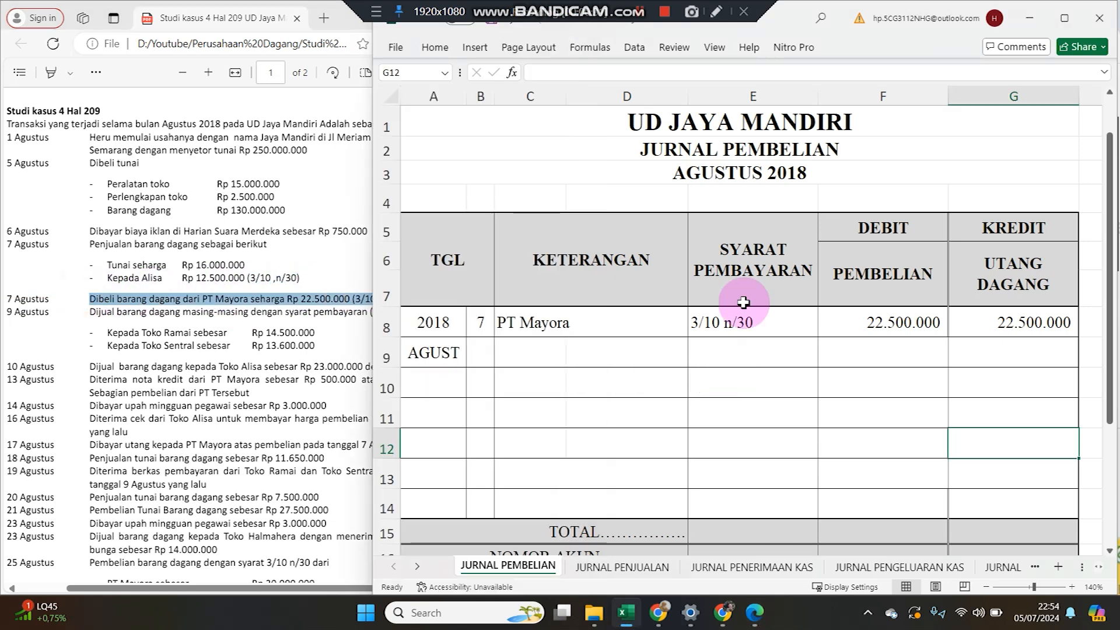